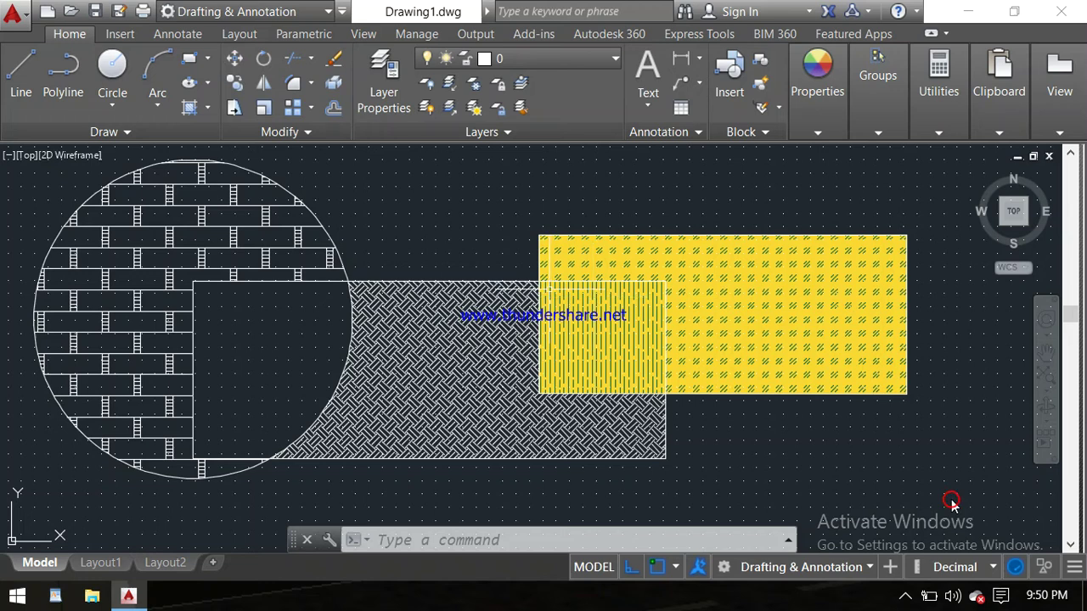
Zoom in and out to inspect the hatched shapes in the drawing.
scroll(465, 226, "up", 1)
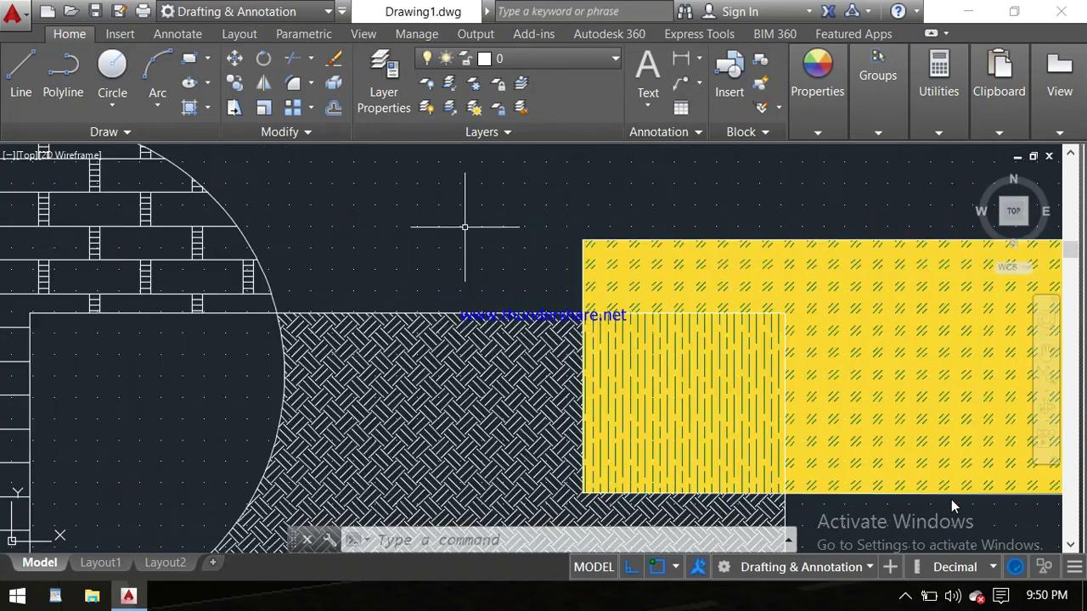
scroll(465, 227, "down", 1)
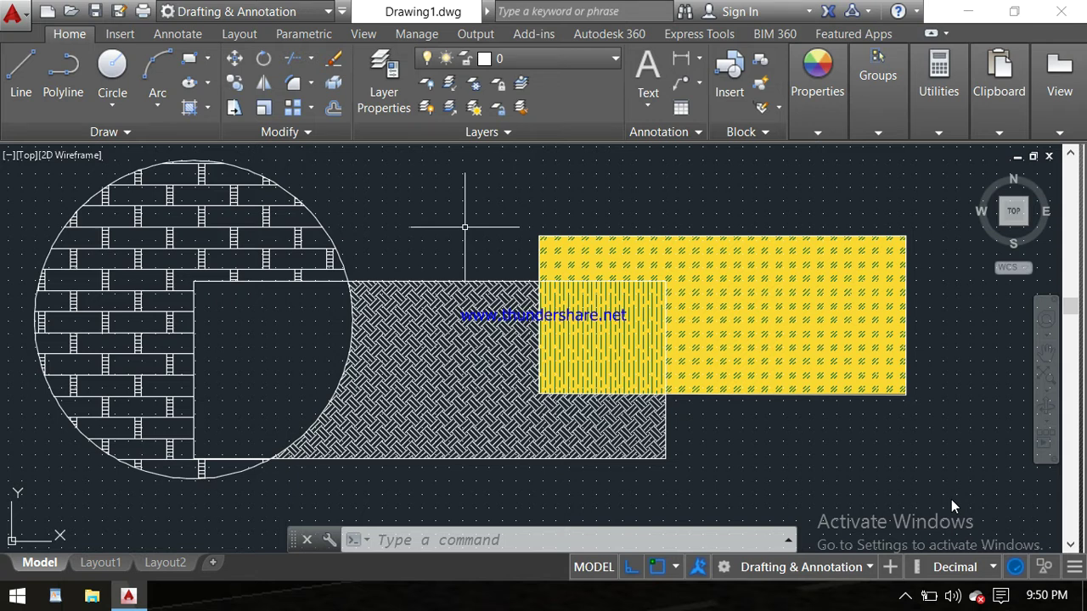
scroll(388, 243, "up", 1)
scroll(388, 243, "down", 1)
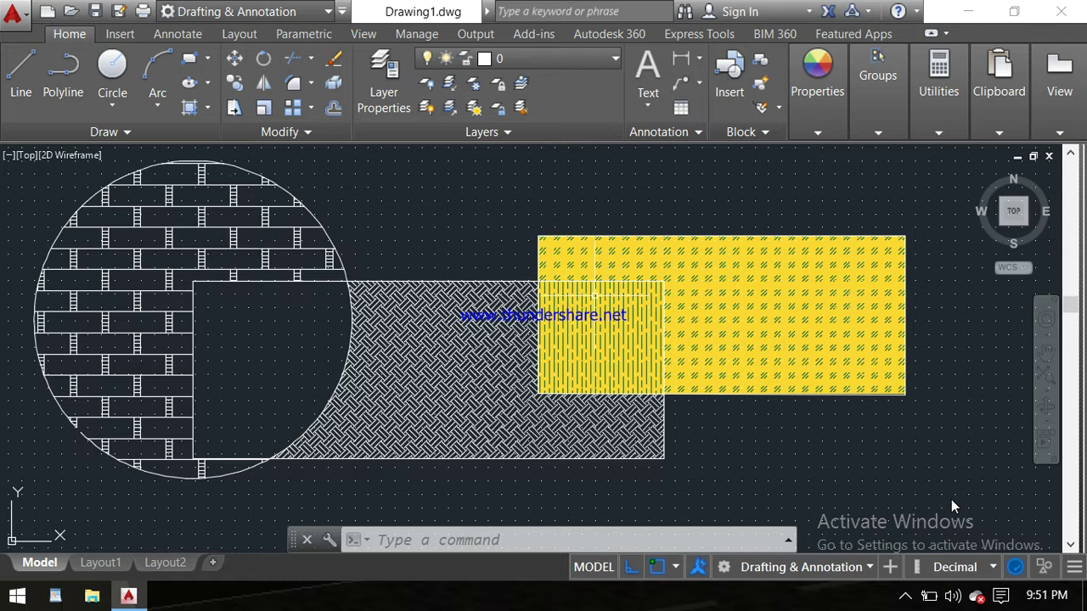
scroll(594, 299, "up", 2)
scroll(594, 299, "down", 4)
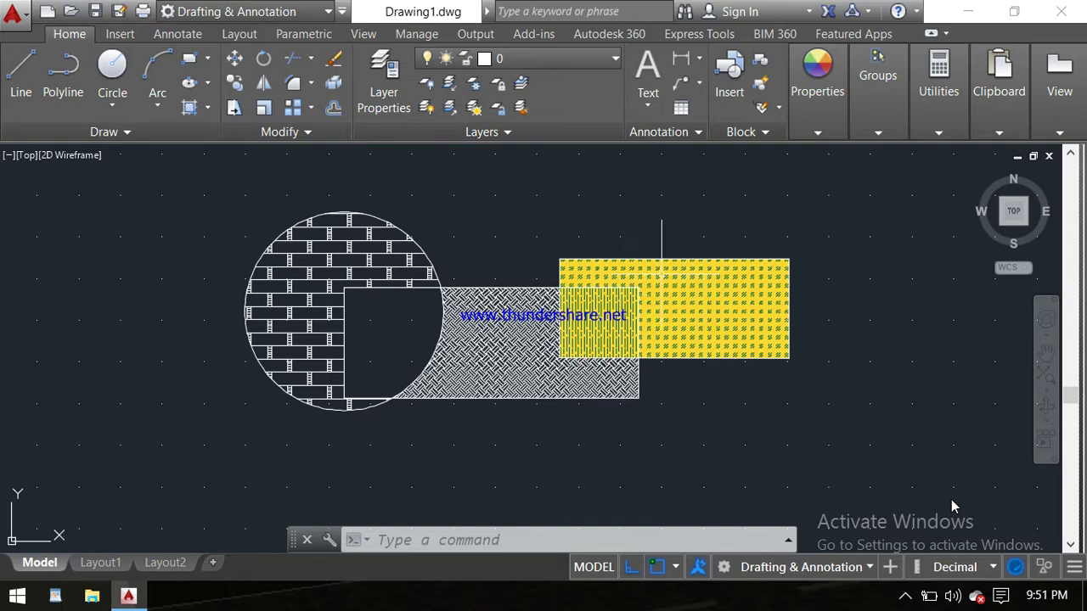
scroll(663, 278, "up", 2)
scroll(662, 278, "up", 4)
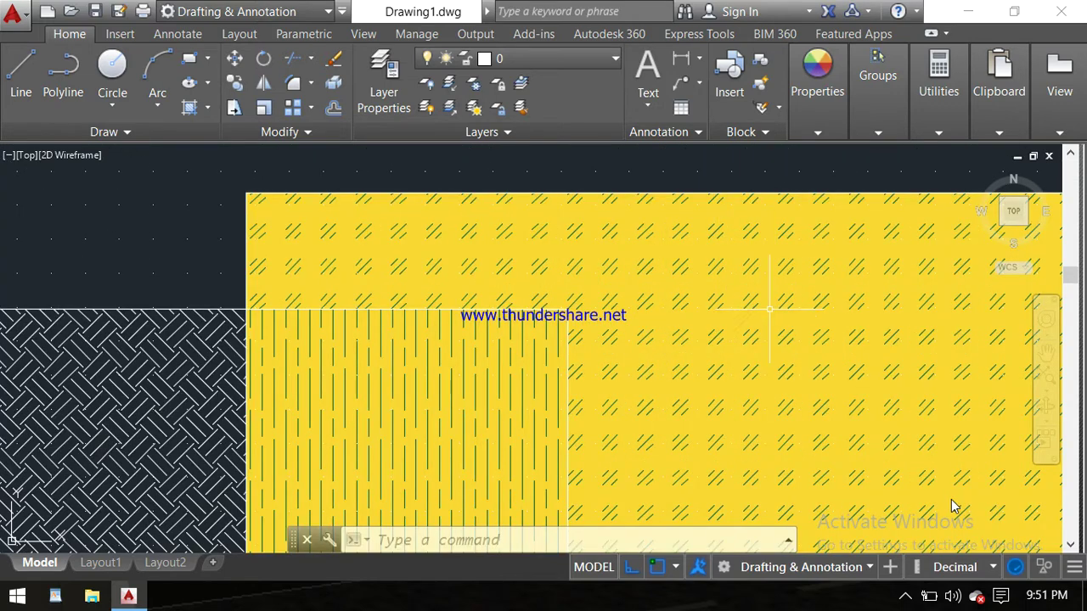
scroll(722, 329, "down", 5)
scroll(544, 367, "up", 5)
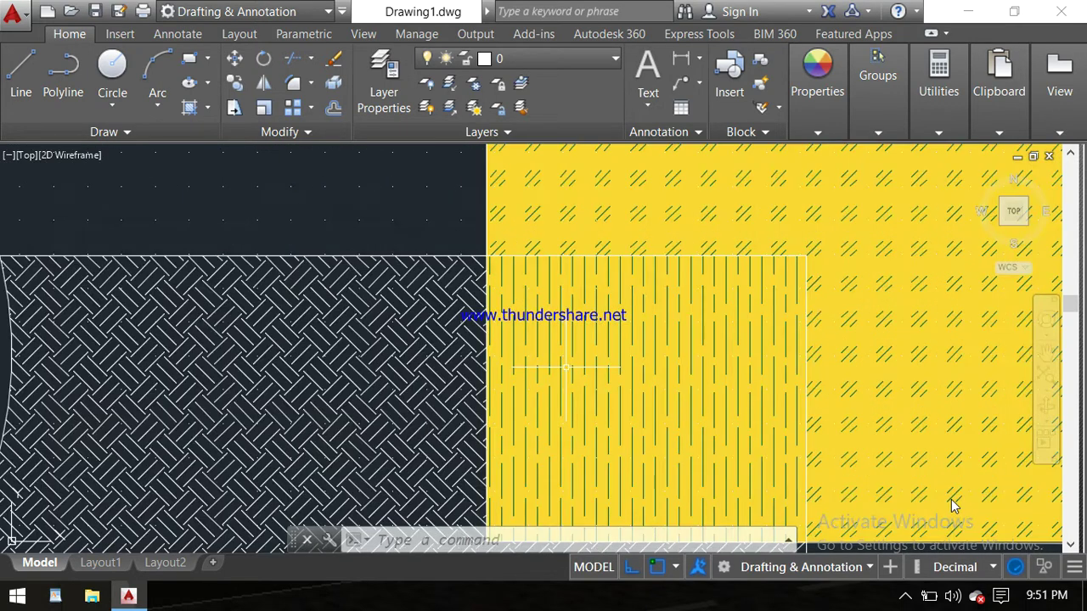
scroll(567, 367, "down", 2)
scroll(662, 269, "up", 2)
scroll(574, 243, "down", 3)
scroll(534, 250, "up", 2)
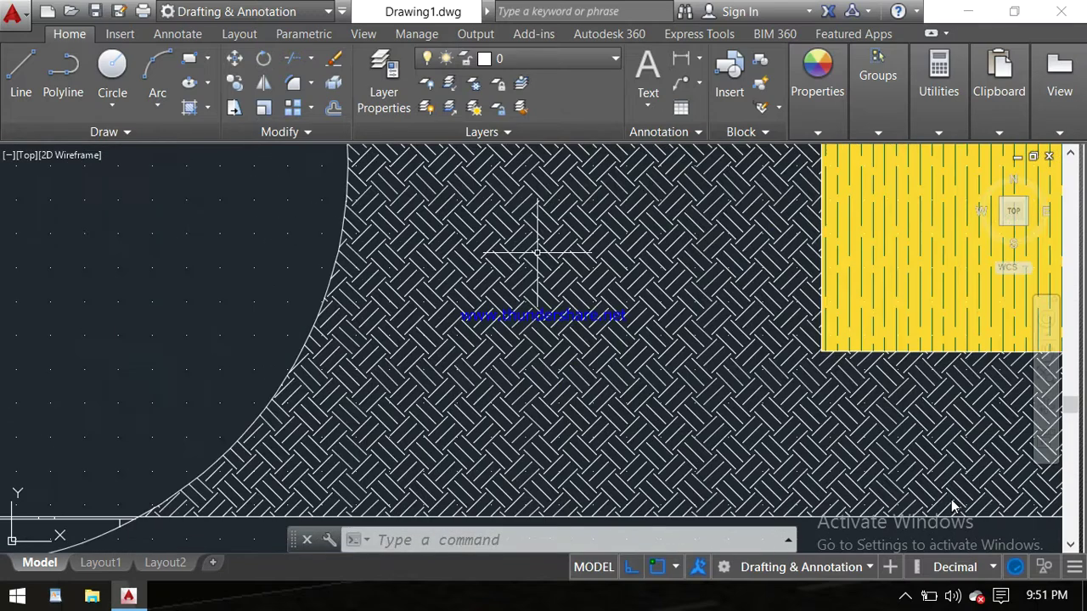
scroll(538, 252, "down", 3)
Pan past the brick-hatched circle and centre the overlapping hatched rectangles in the view.
middle_click_drag(537, 252, 634, 404)
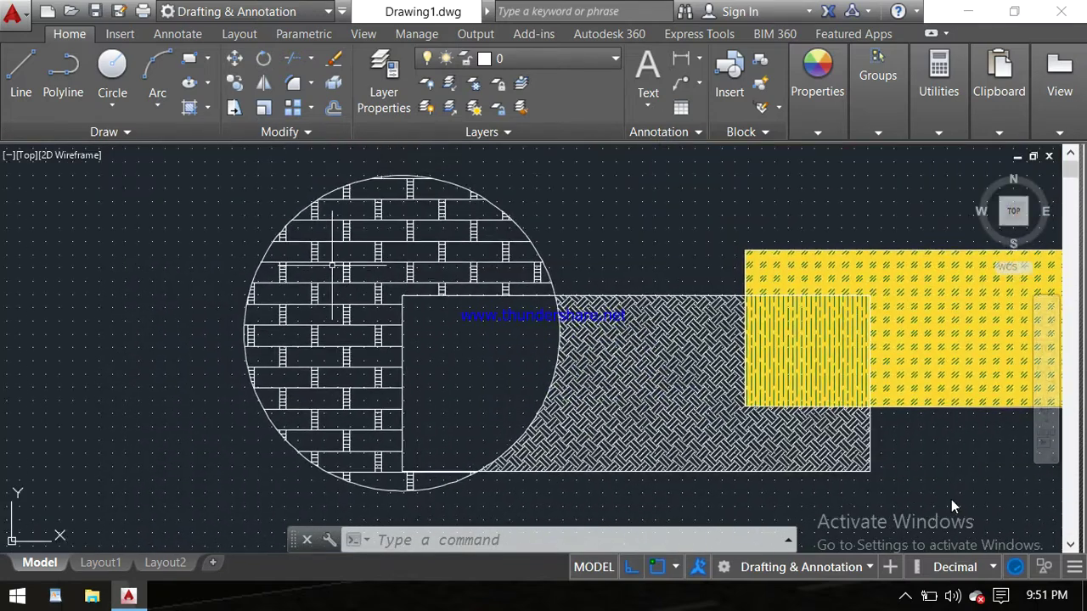
scroll(332, 266, "up", 2)
scroll(332, 266, "down", 3)
middle_click_drag(637, 304, 434, 280)
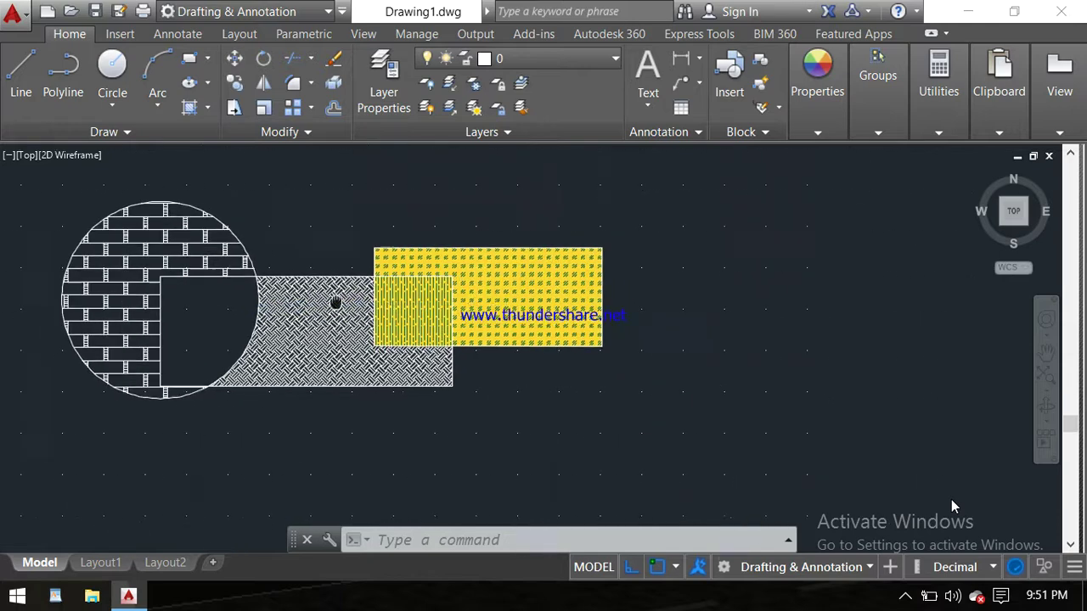
scroll(626, 243, "up", 2)
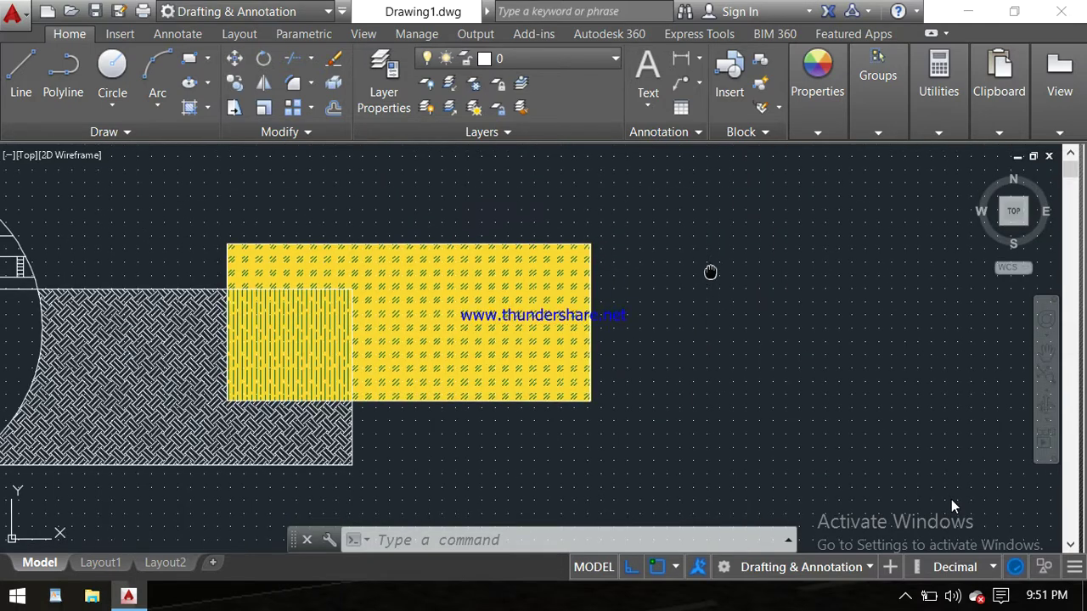
mouse_move(711, 272)
middle_mouse_down()
mouse_move(828, 209)
mouse_move(875, 206)
middle_mouse_up()
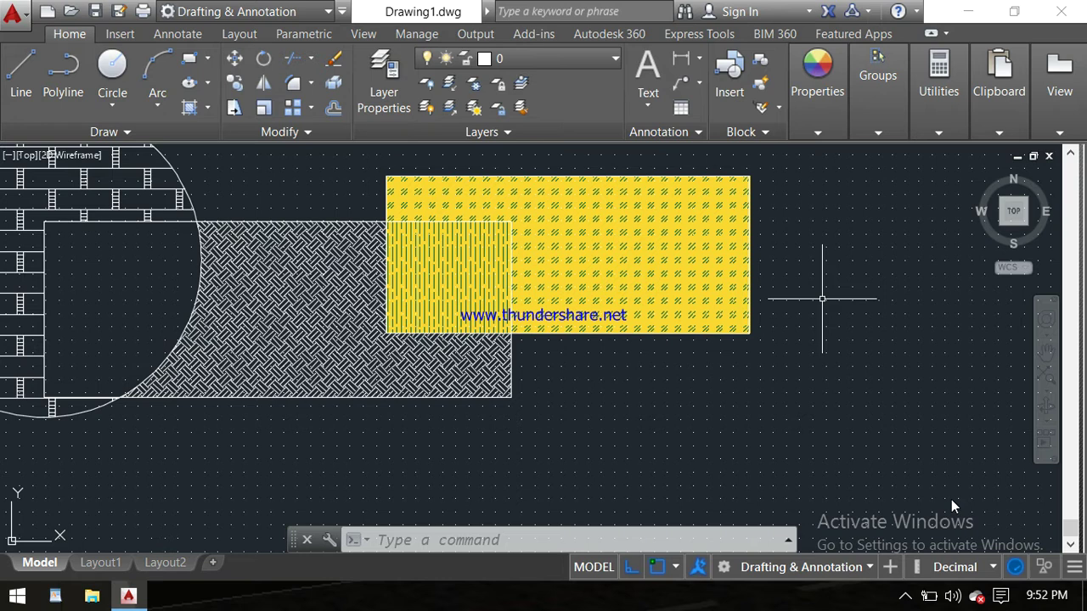
Start a hatch with H and pick the empty square inside the circle as its area.
type("H")
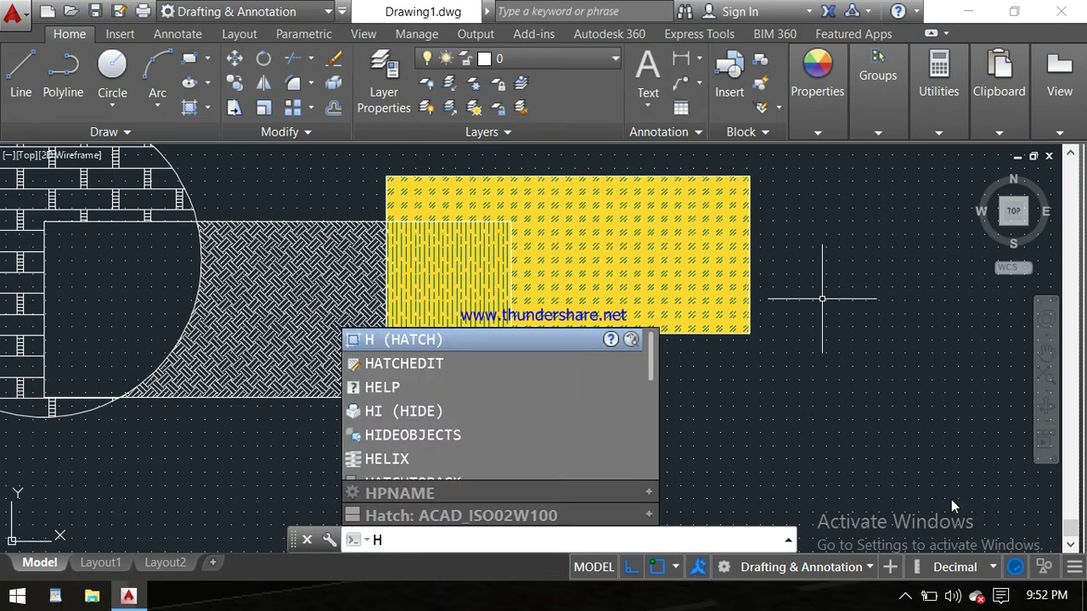
key("Return")
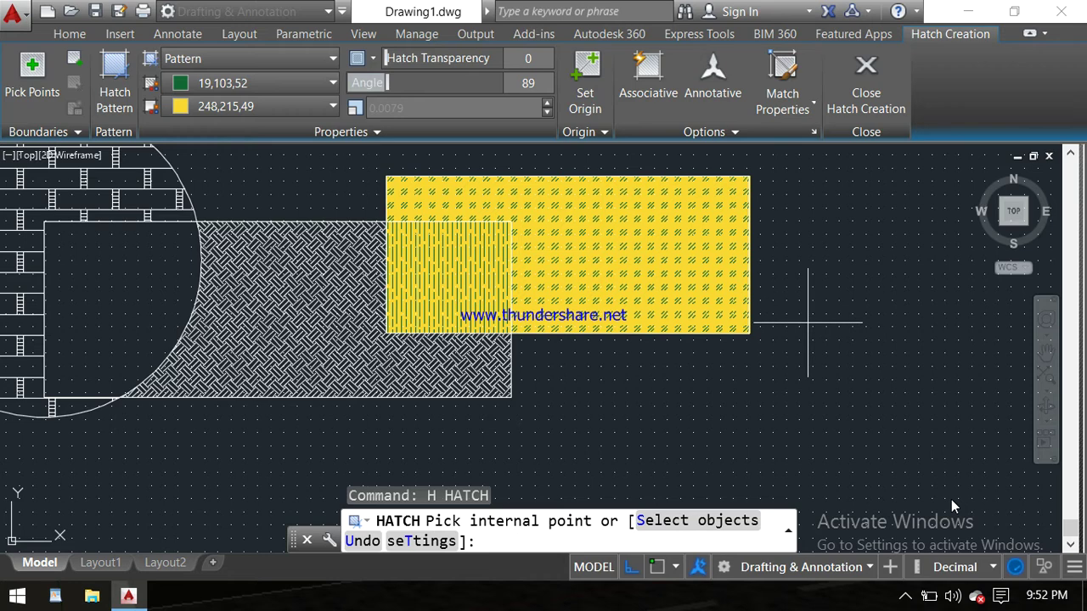
mouse_move(822, 299)
middle_mouse_down()
mouse_move(723, 343)
mouse_move(1039, 358)
middle_mouse_up()
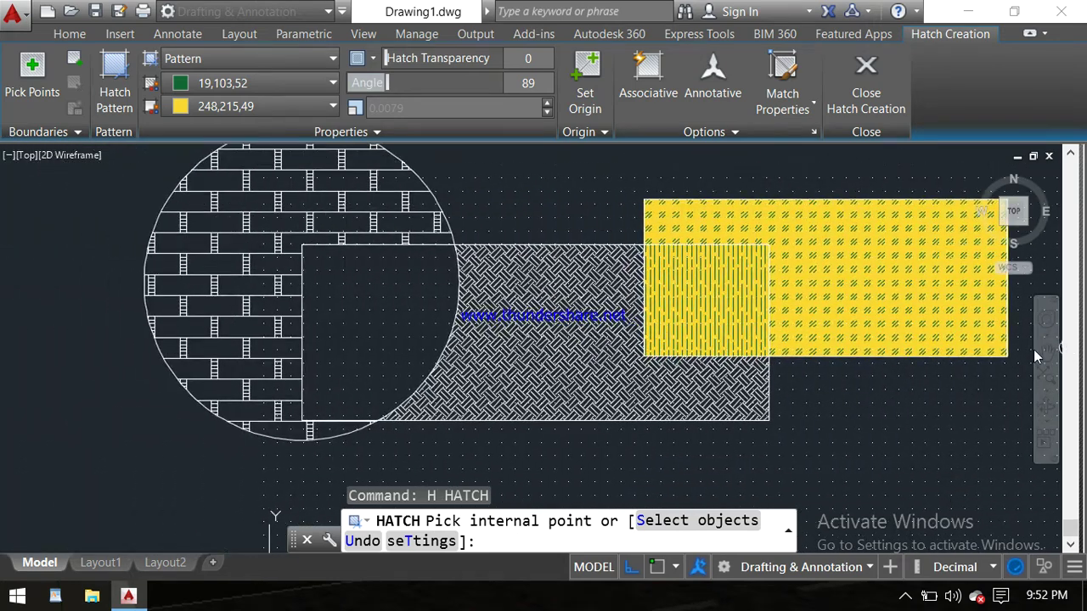
left_click(371, 292)
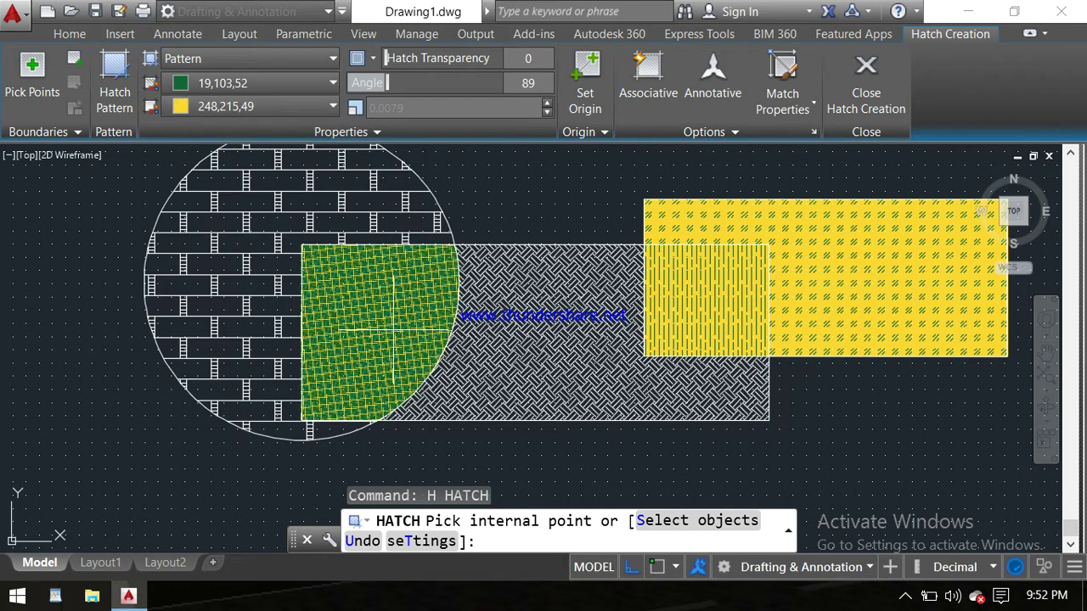
scroll(393, 314, "up", 5)
scroll(391, 313, "down", 5)
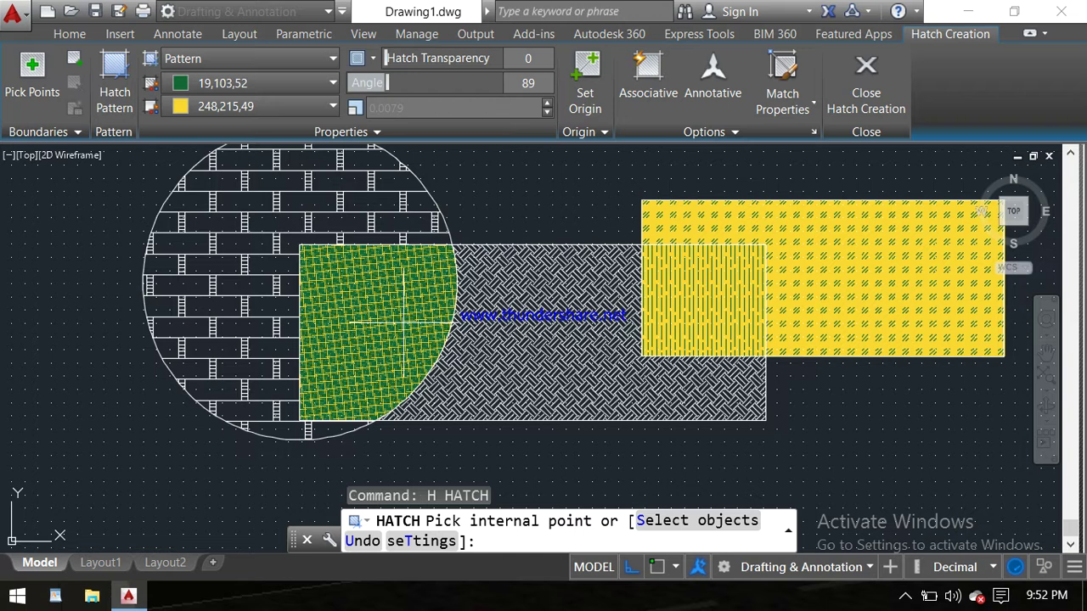
Choose the AR-HBONE herringbone pattern from the hatch pattern gallery.
left_click(115, 77)
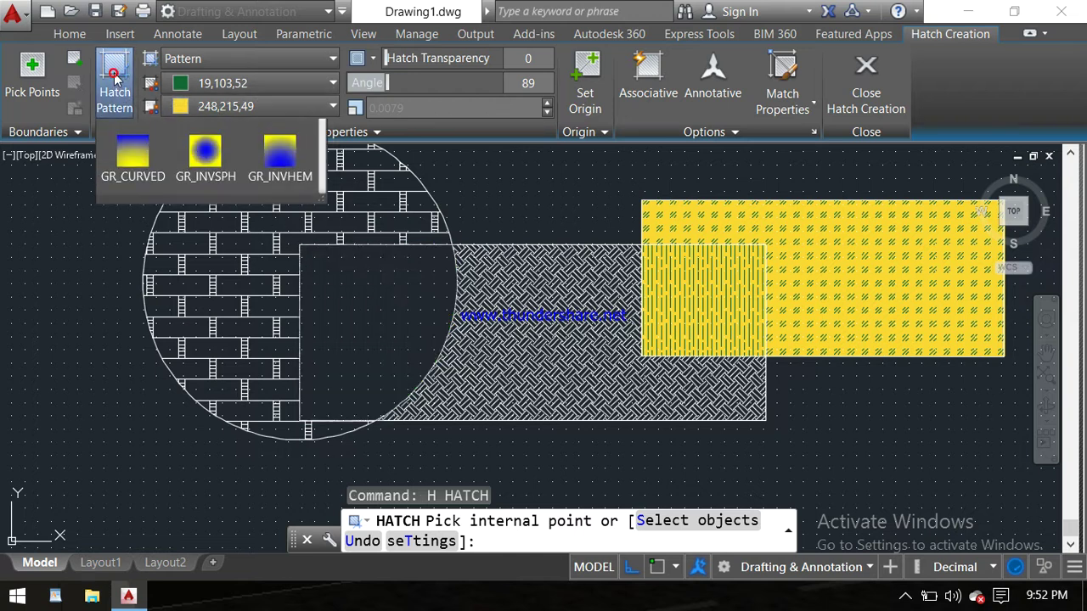
scroll(170, 176, "up", 2)
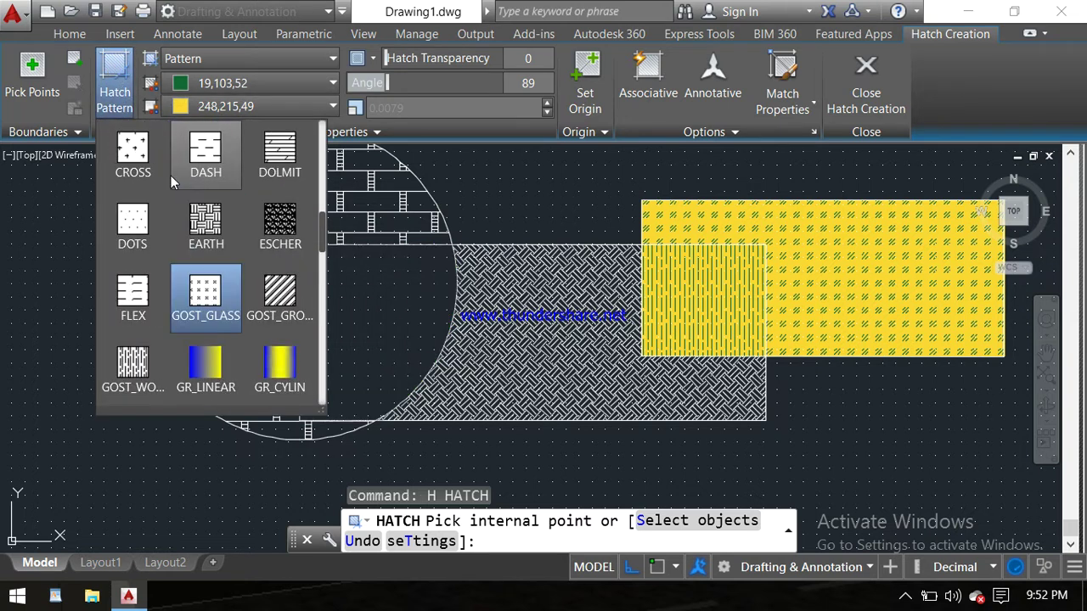
scroll(171, 176, "up", 1)
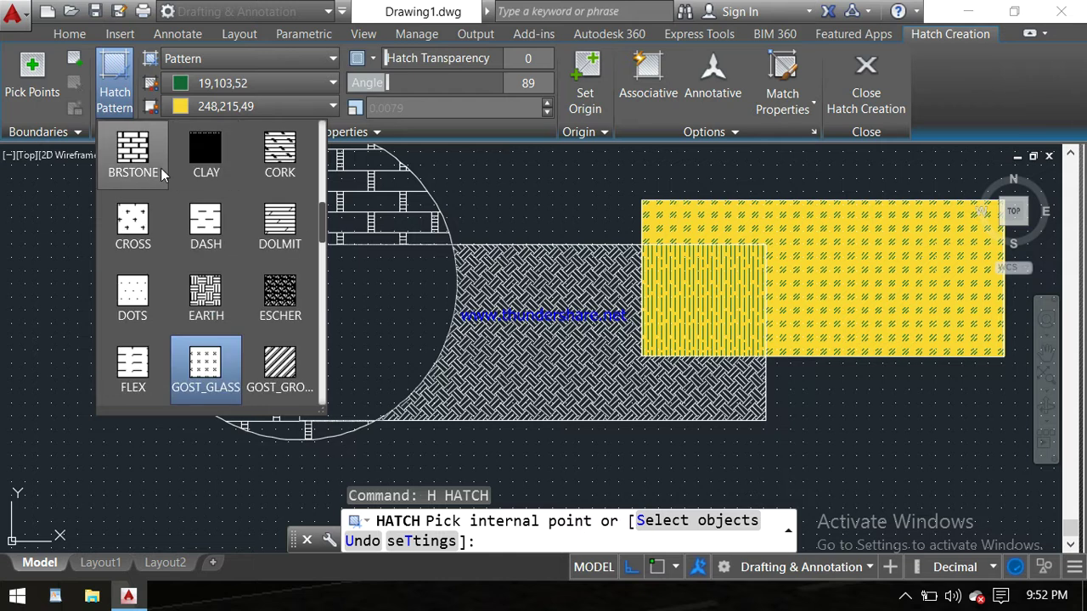
scroll(186, 174, "up", 1)
scroll(200, 175, "up", 1)
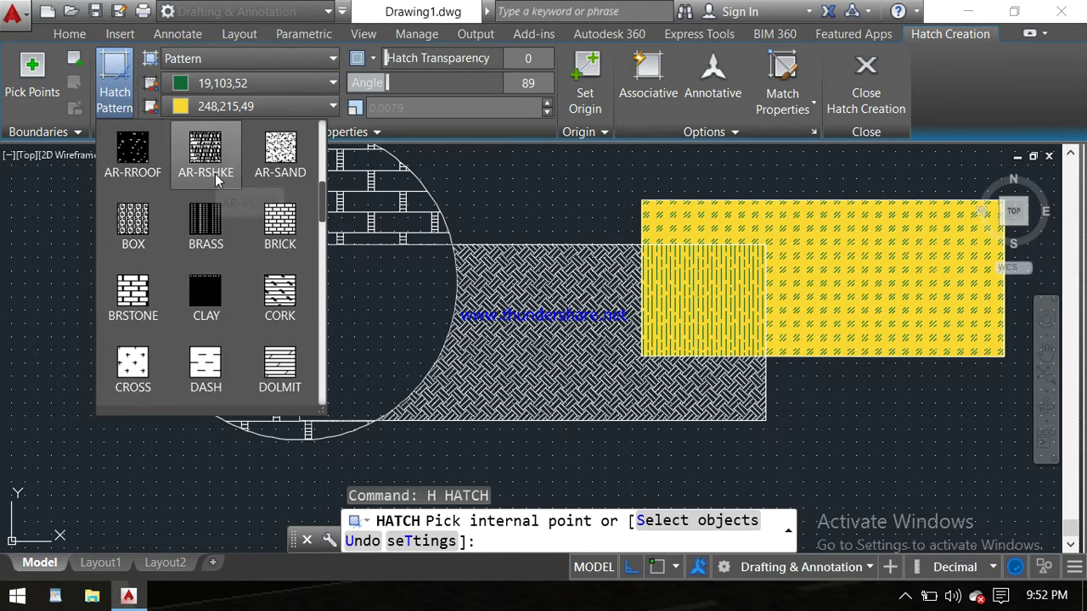
scroll(215, 175, "up", 1)
left_click(212, 153)
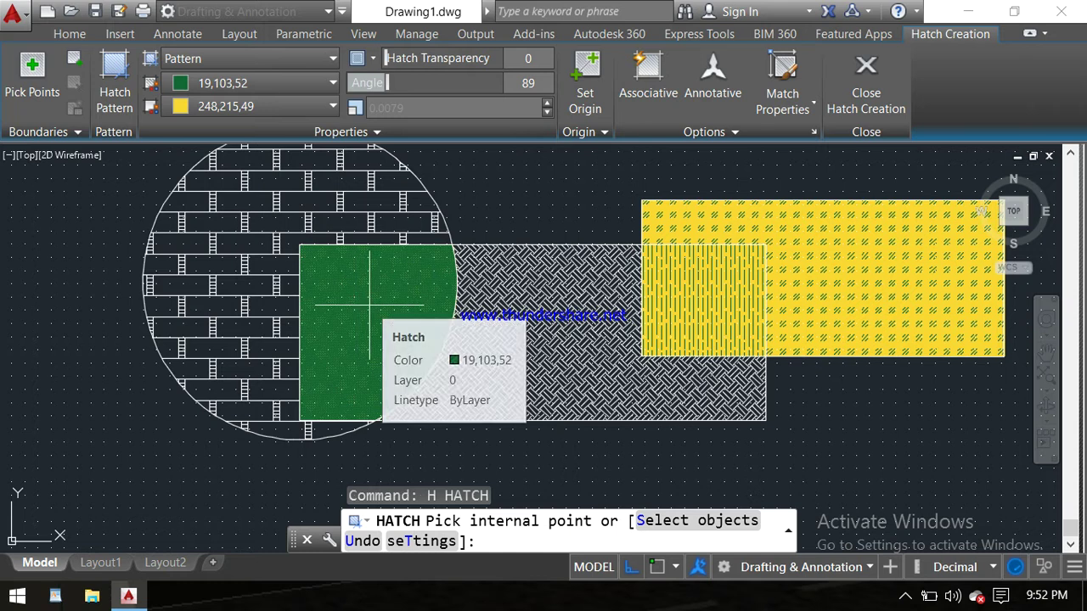
mouse_move(369, 306)
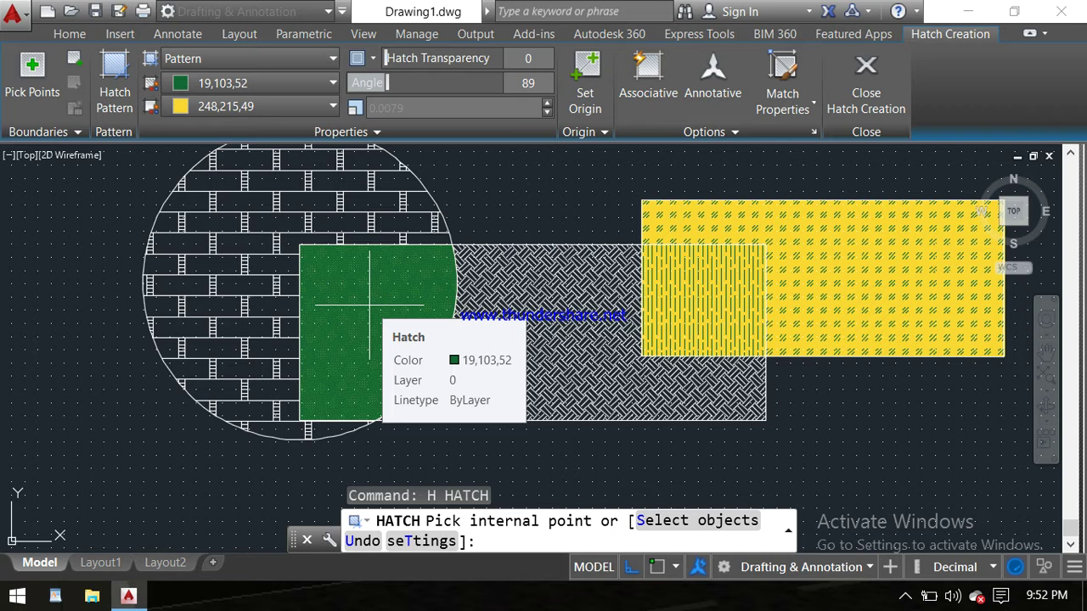
Pick the square inside the circle, then set hatch background colour to None and hatch colour to ByLayer.
left_click(371, 289)
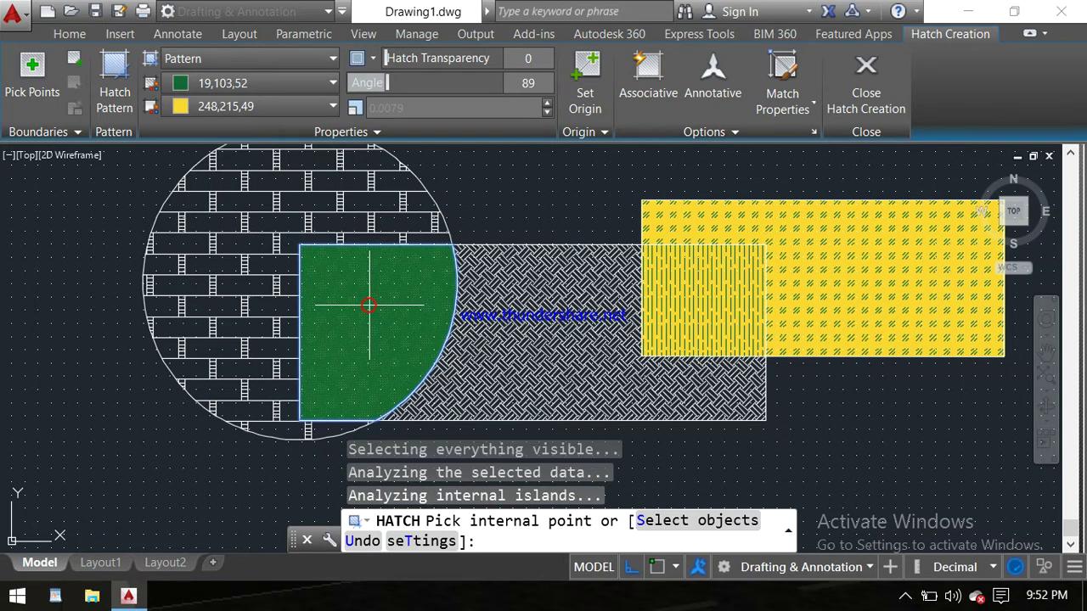
left_click(331, 108)
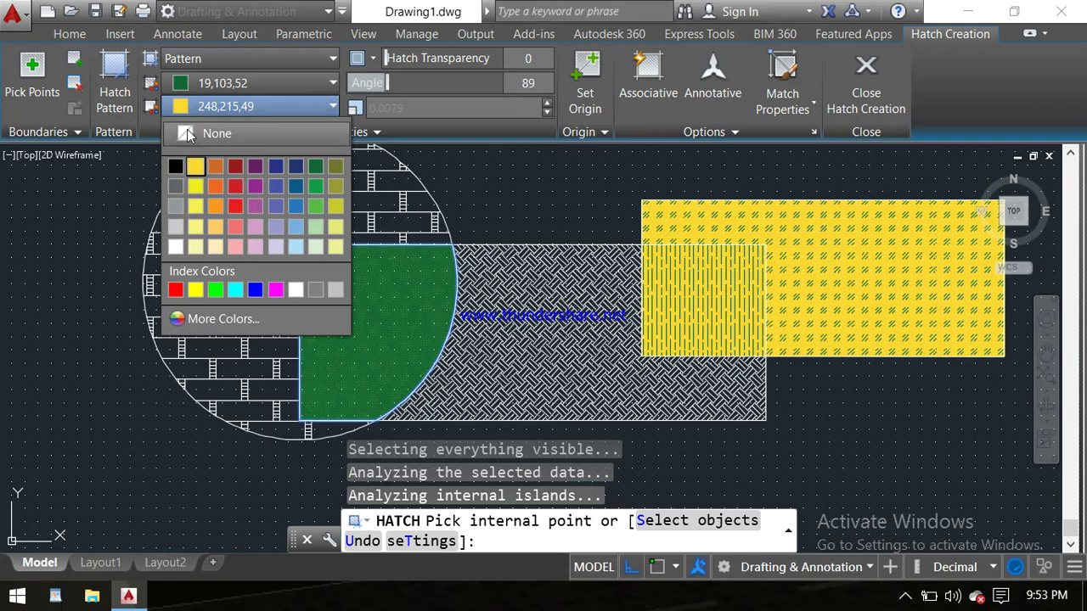
left_click(207, 133)
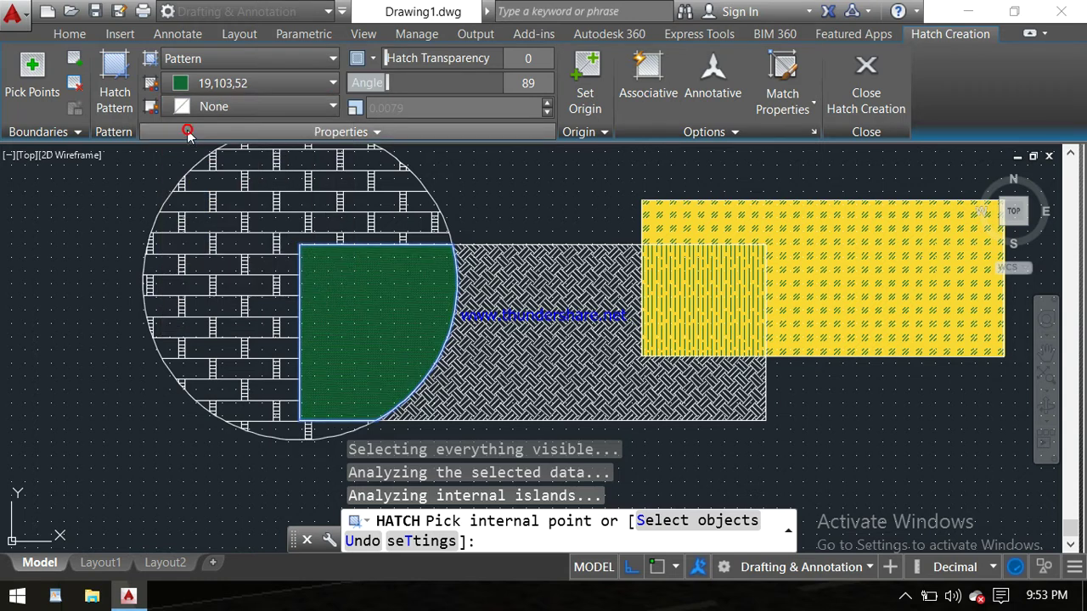
left_click(323, 83)
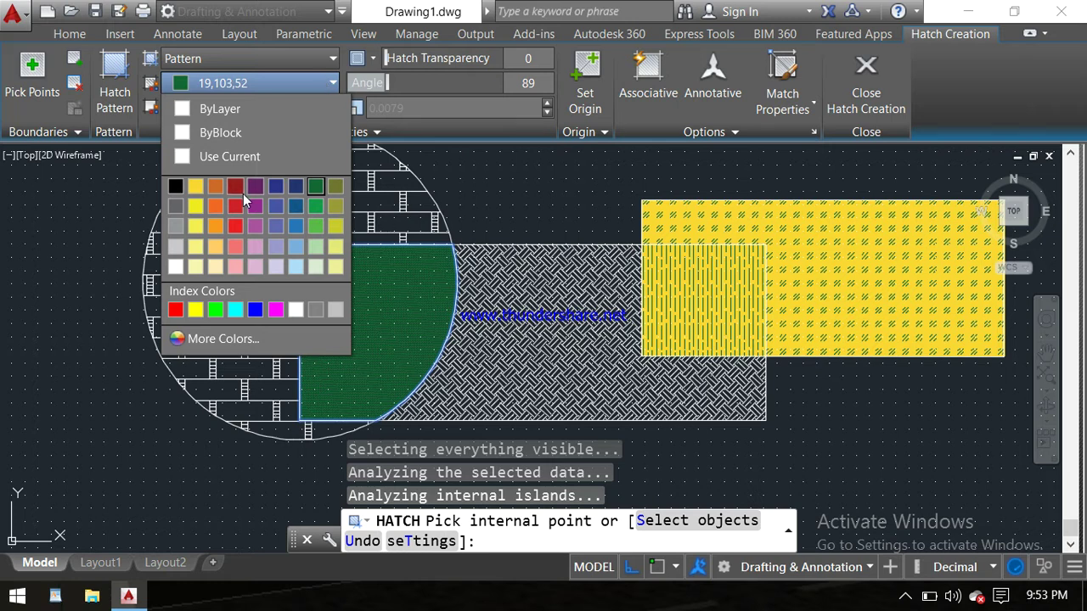
left_click(221, 109)
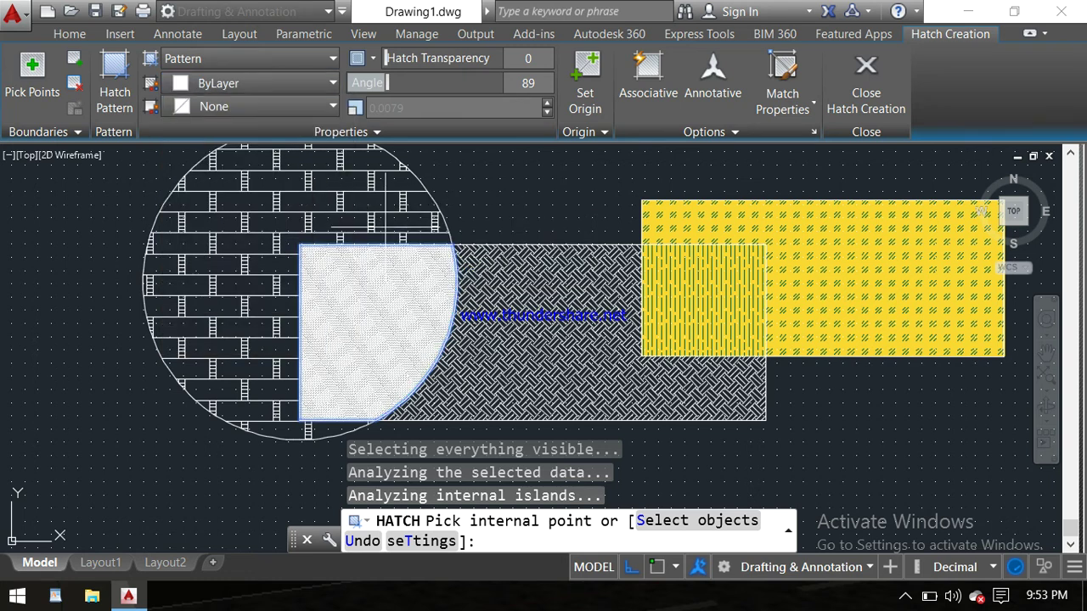
Reselect the square inside the circle and raise the herringbone hatch scale to 0.0100.
left_click(368, 345)
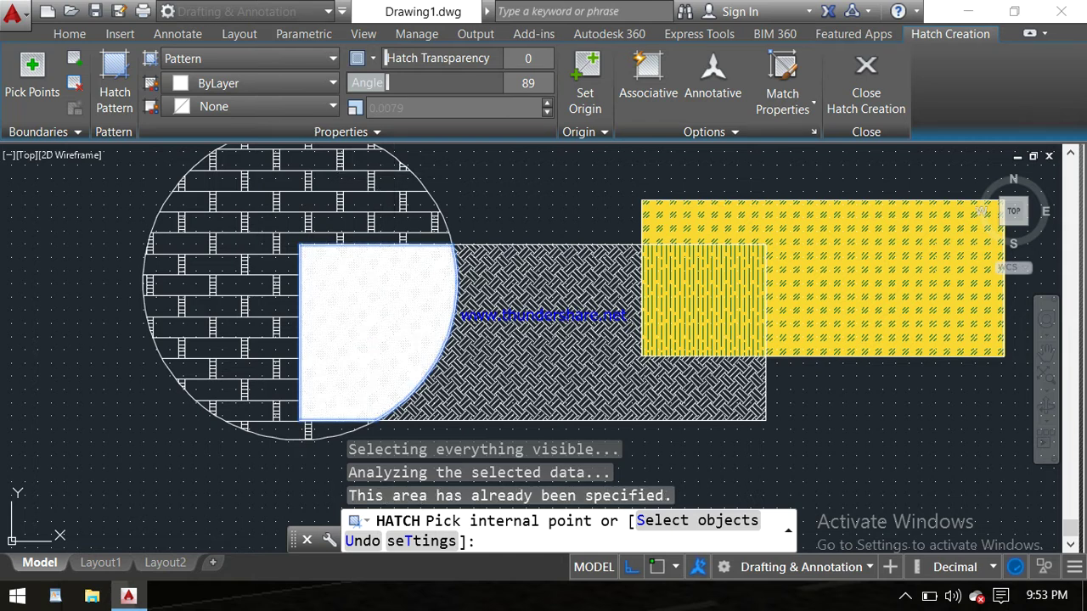
scroll(356, 313, "up", 8)
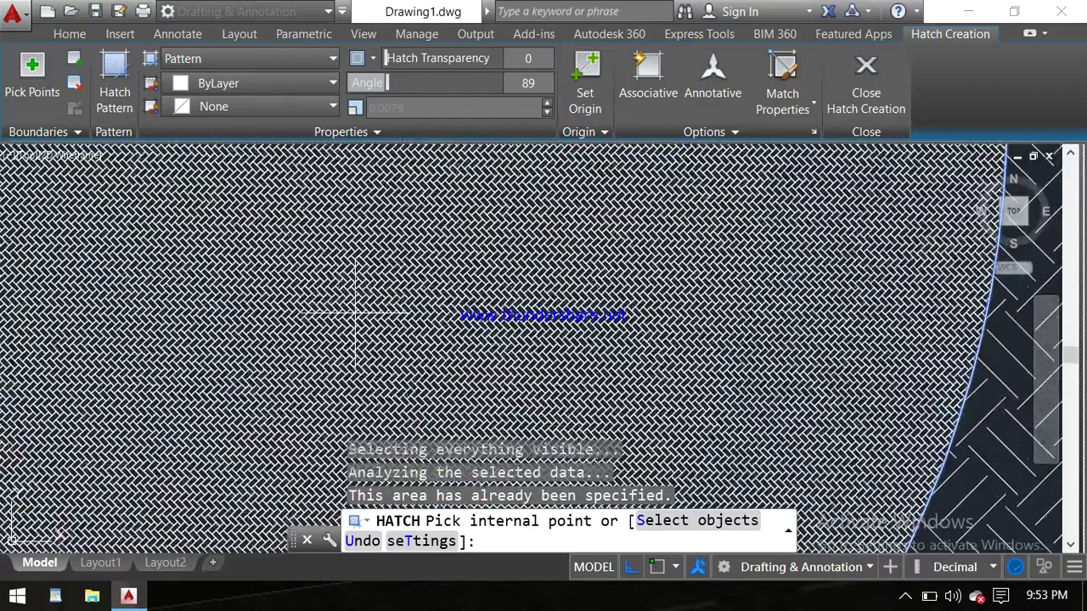
scroll(357, 312, "down", 3)
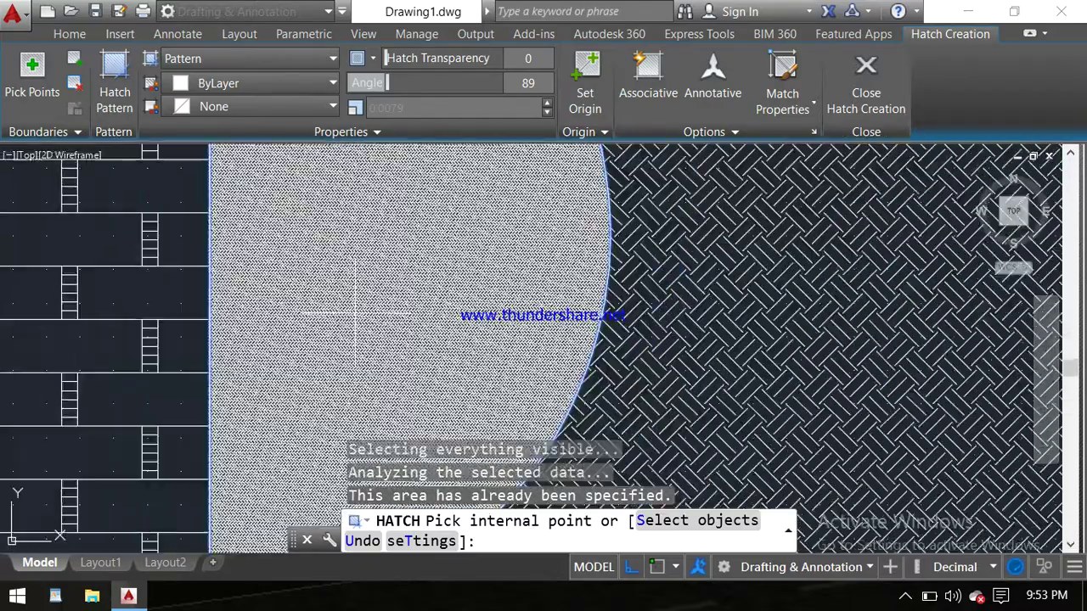
scroll(357, 313, "down", 2)
scroll(357, 313, "down", 2)
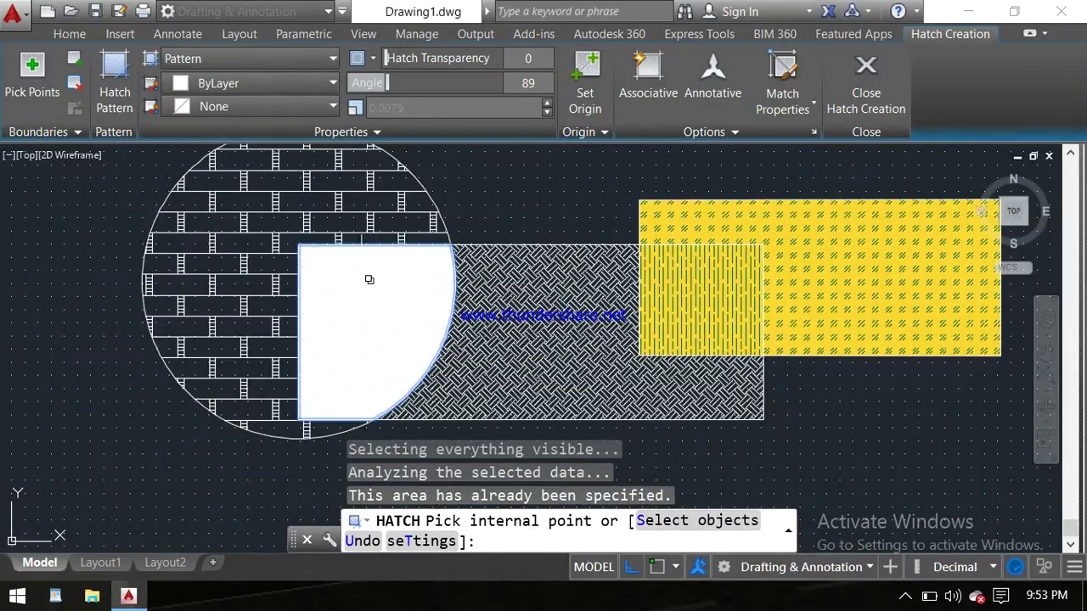
left_click(548, 103)
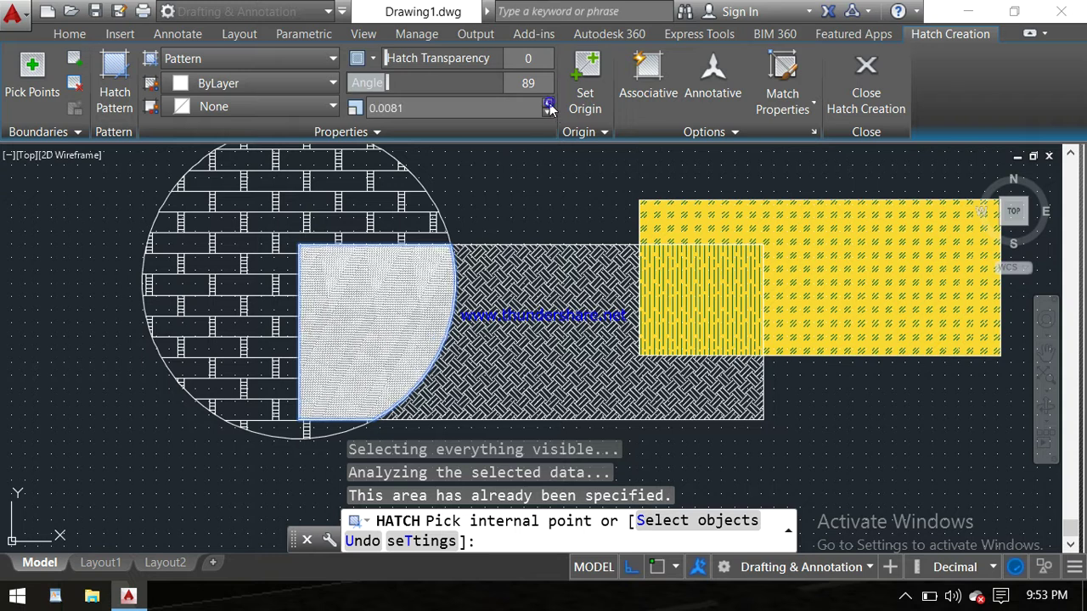
left_click(549, 104)
left_click(548, 103)
left_click(548, 104)
left_click(549, 104)
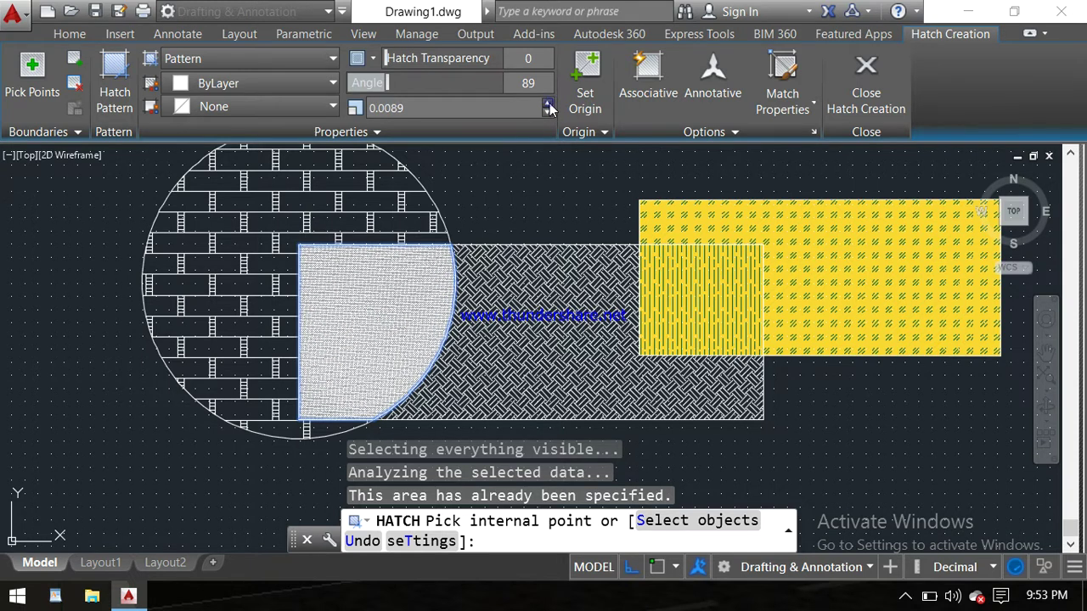
left_click(548, 104)
left_click(549, 104)
left_click(549, 105)
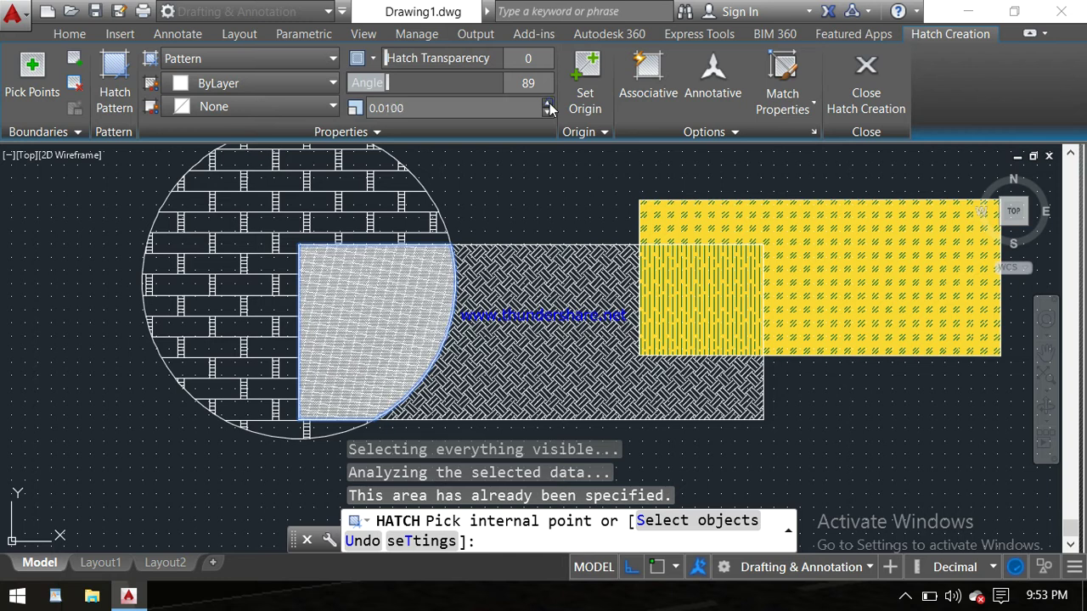
Keep raising the herringbone hatch scale up to 0.0630.
left_click(549, 105)
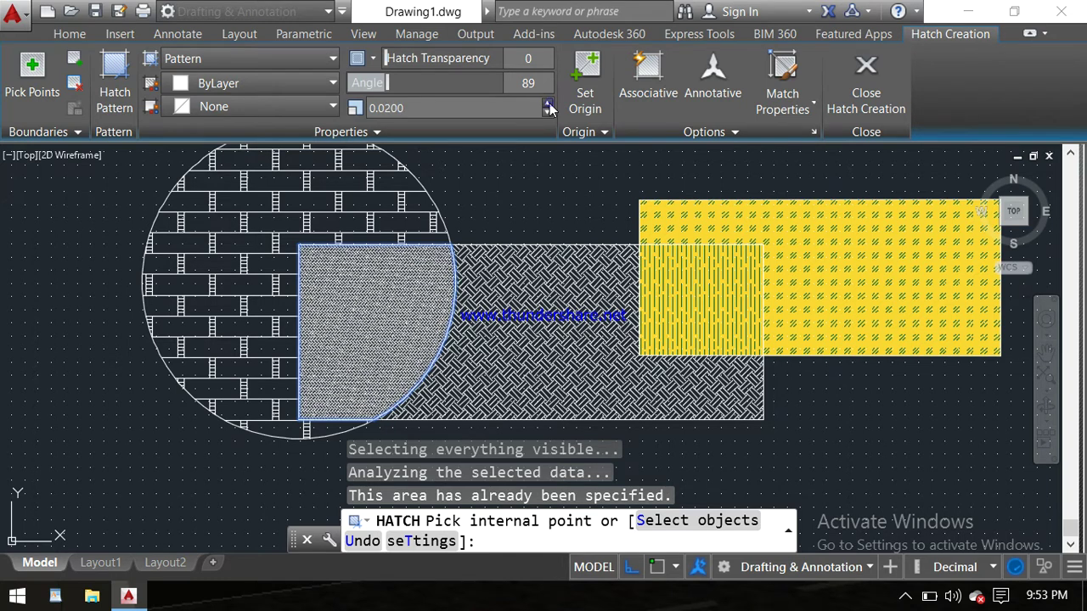
left_click(549, 105)
left_click(549, 105)
left_click(548, 105)
left_click(549, 105)
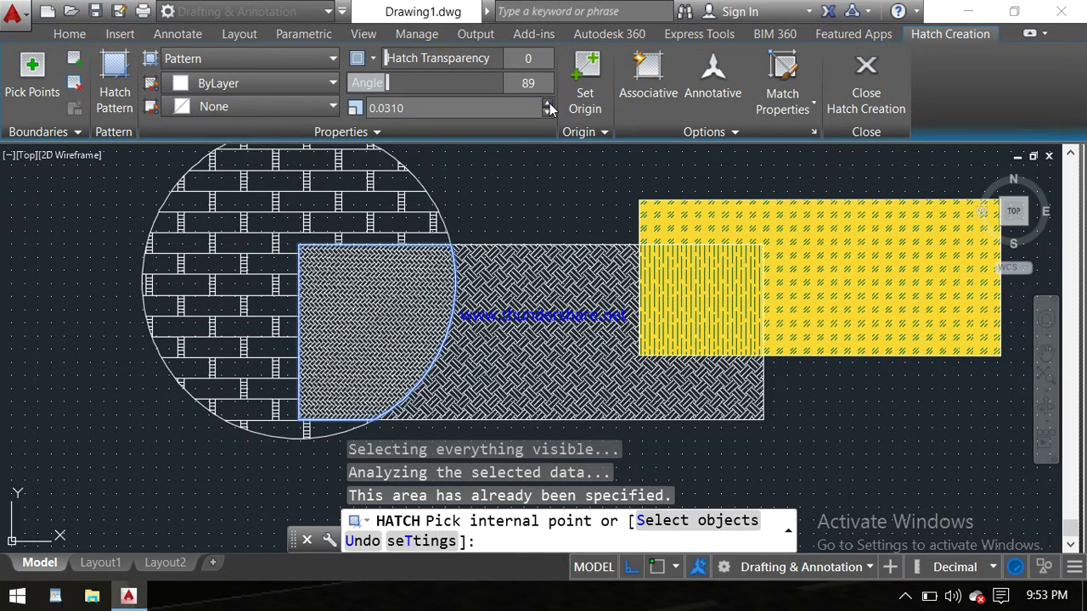
left_click(549, 105)
left_click(548, 106)
left_click(549, 106)
left_click(548, 106)
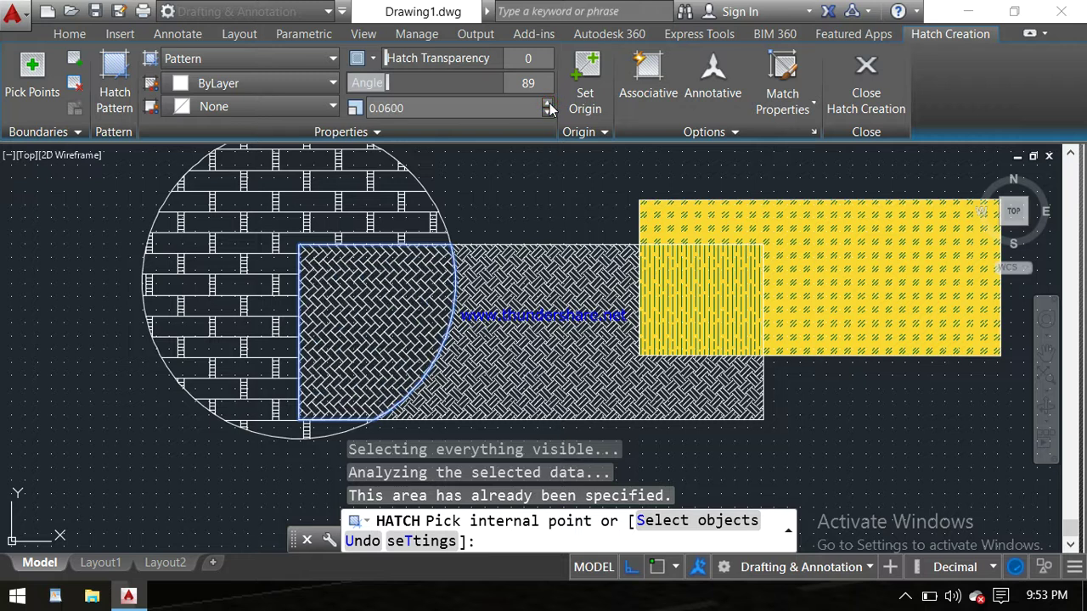
left_click(548, 106)
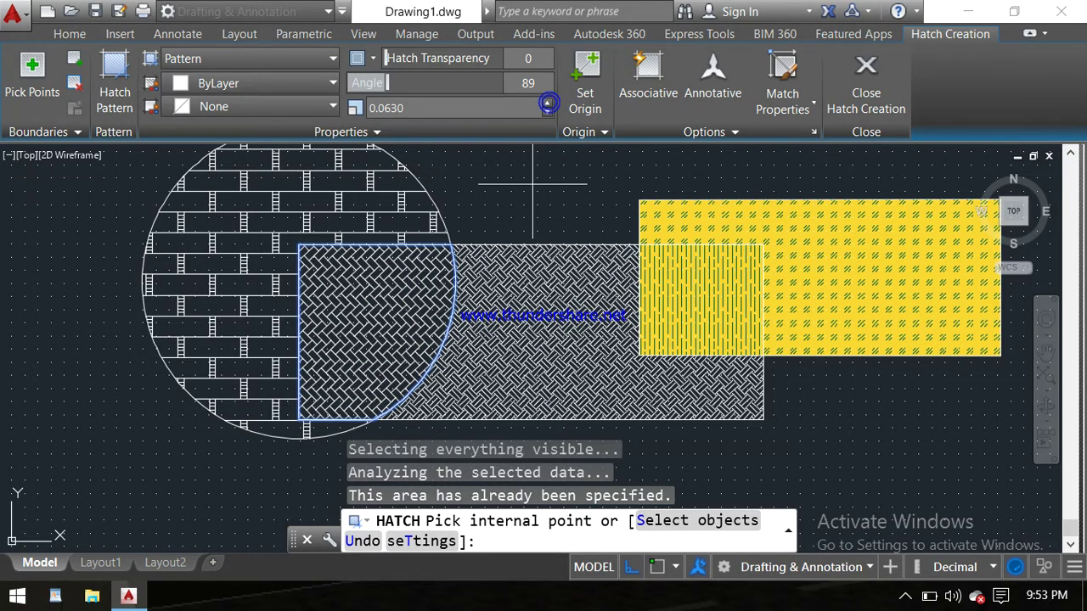
Pick a point above the hatched area to add it to the hatch.
scroll(378, 293, "up", 1)
scroll(373, 290, "up", 3)
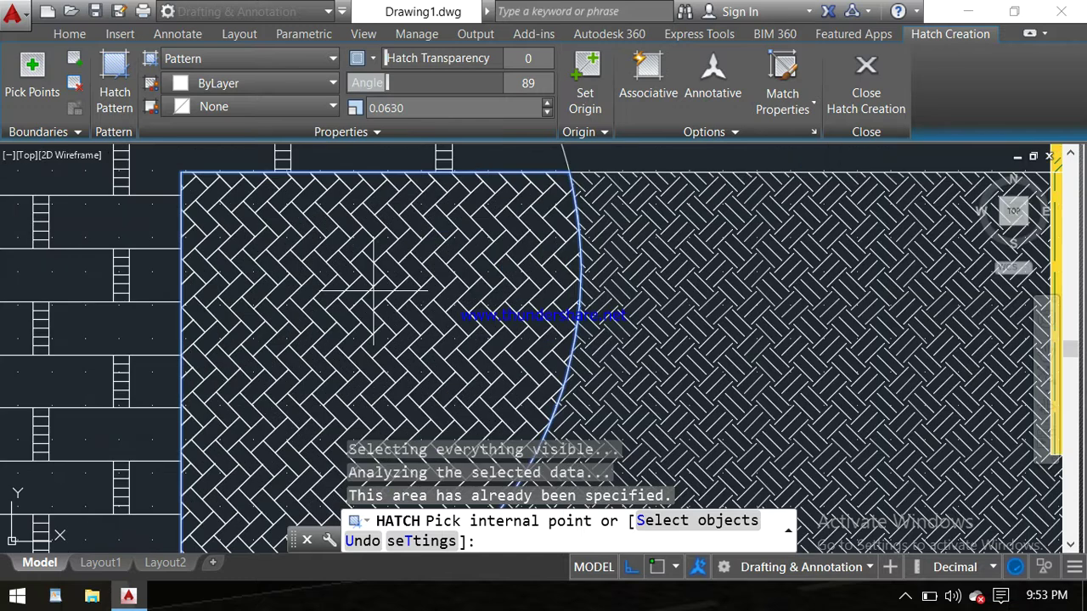
scroll(374, 289, "down", 5)
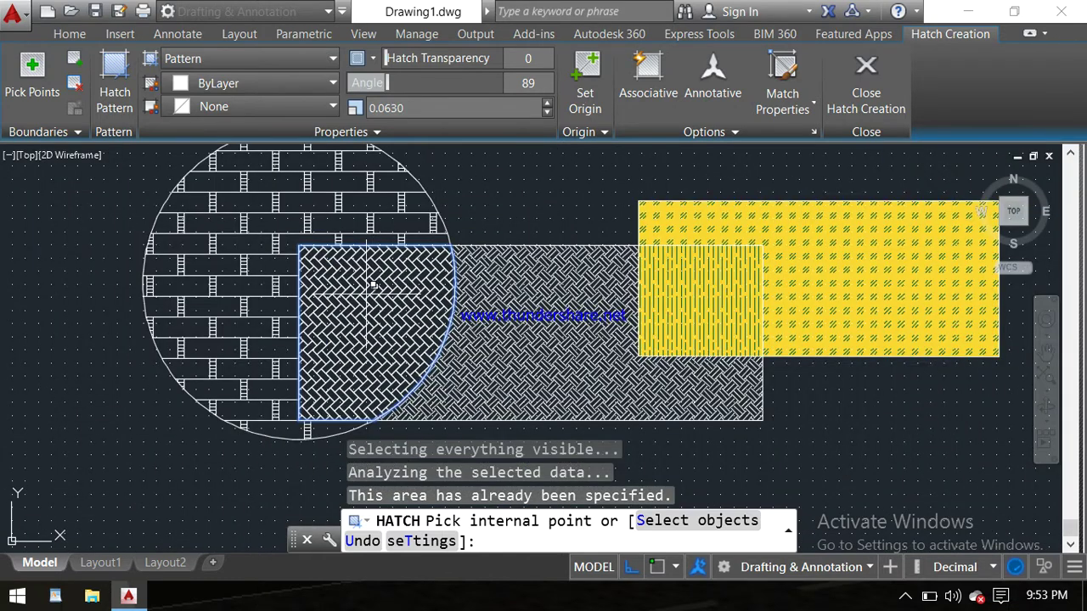
scroll(371, 293, "up", 2)
scroll(367, 293, "down", 2)
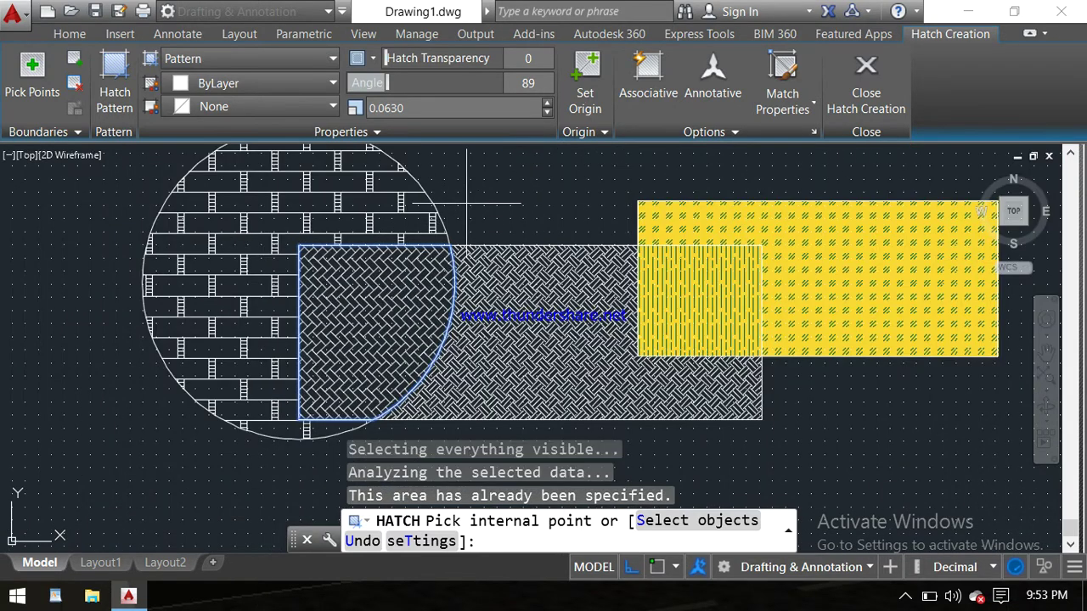
left_click(467, 205)
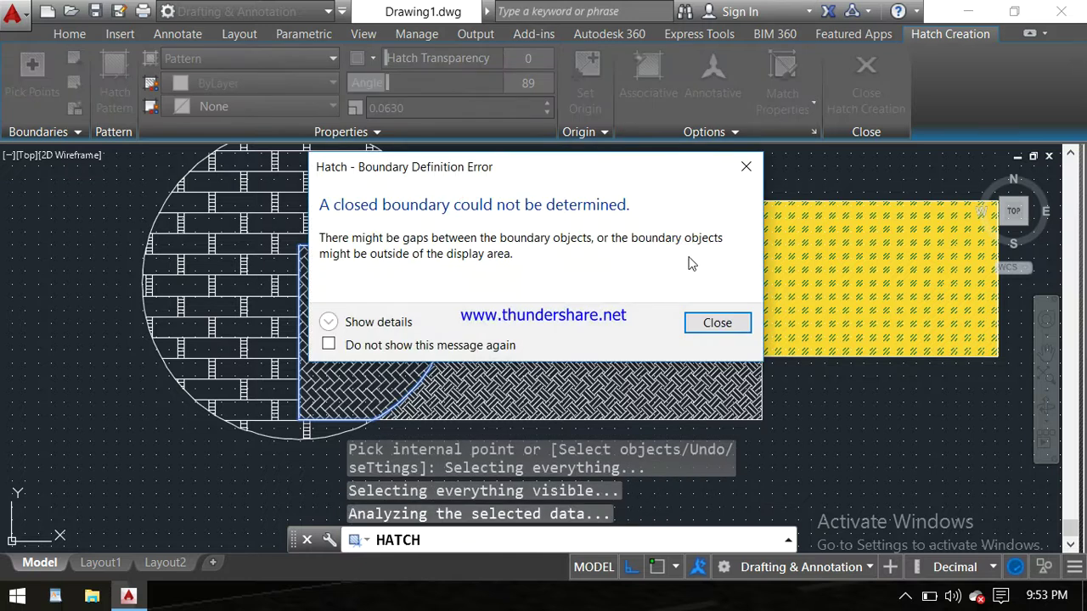
Dismiss the boundary error, pan to empty space and cancel the unfinished hatch.
left_click(746, 167)
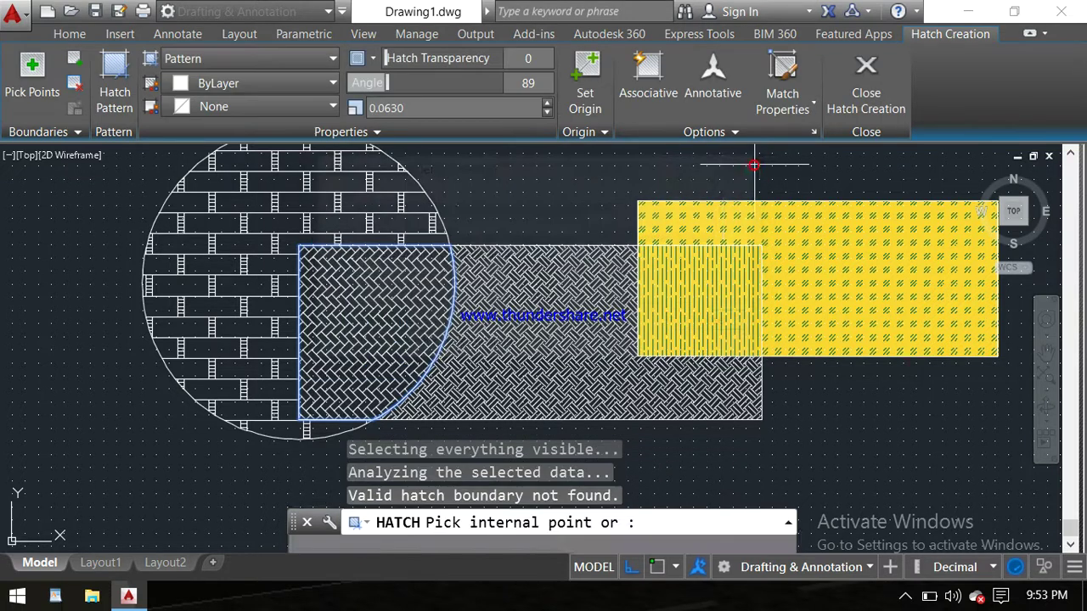
middle_click_drag(555, 230, 38, 209)
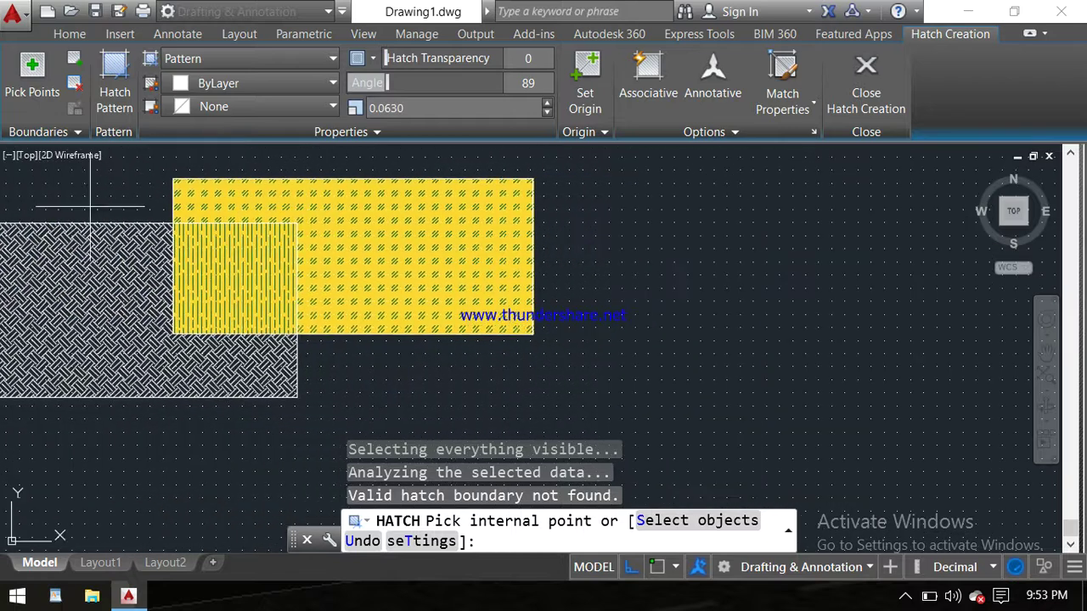
middle_click_drag(621, 245, 321, 257)
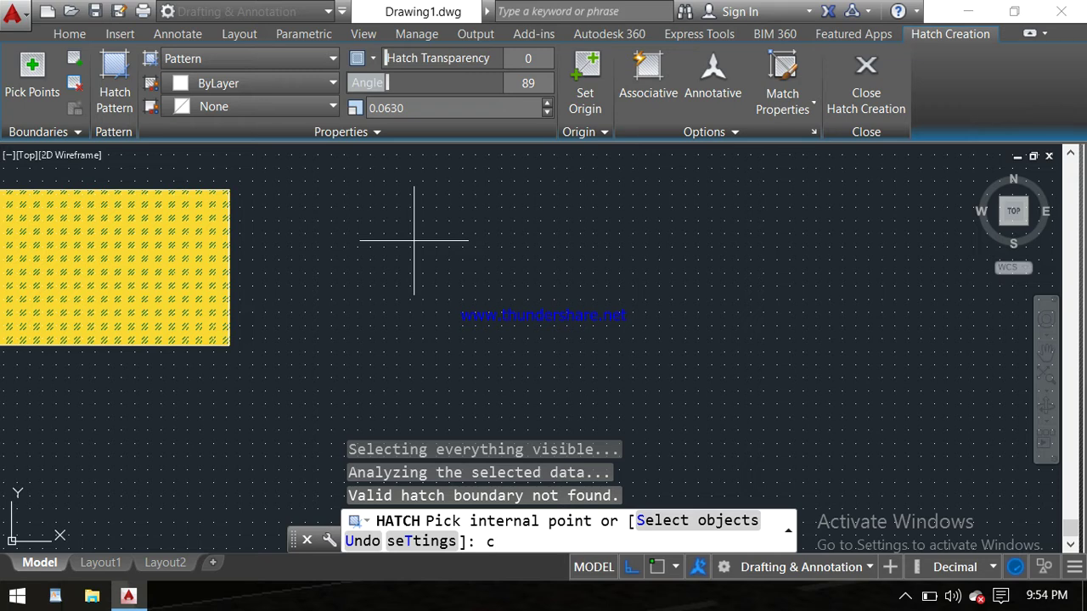
key("Escape")
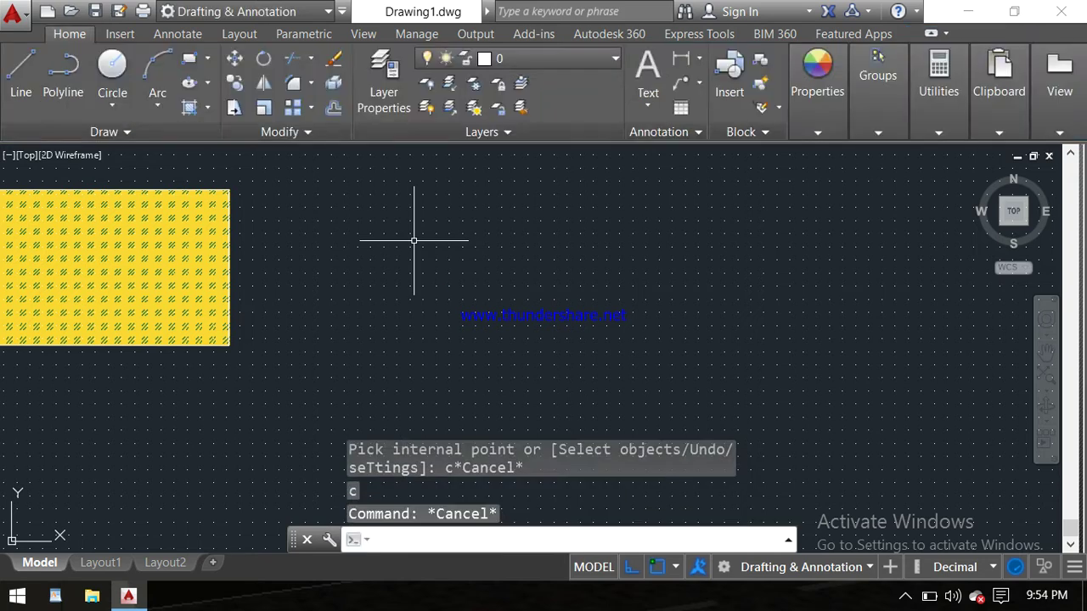
Draw a new circle with the C command in the empty space.
type("c")
key("Return")
left_click(425, 279)
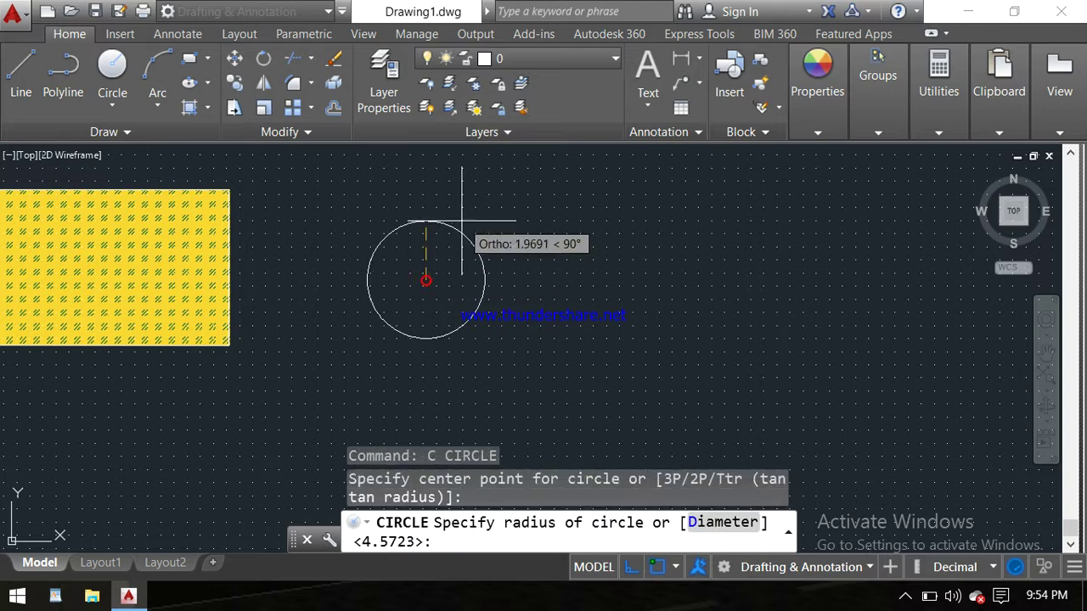
left_click(475, 190)
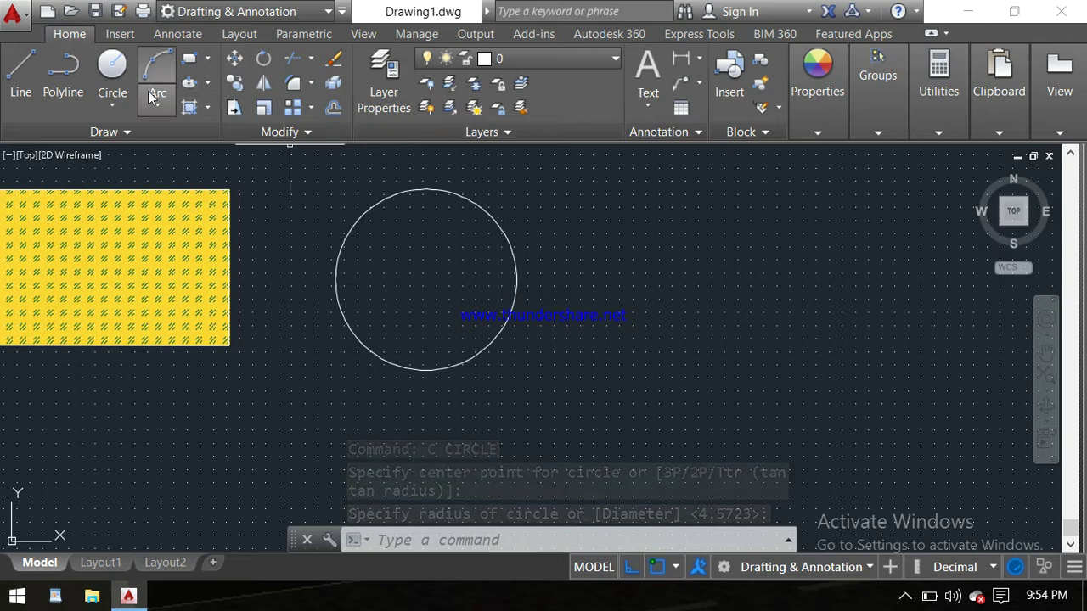
Draw a rectangle from inside the circle to beyond its right side.
left_click(190, 58)
left_click(416, 223)
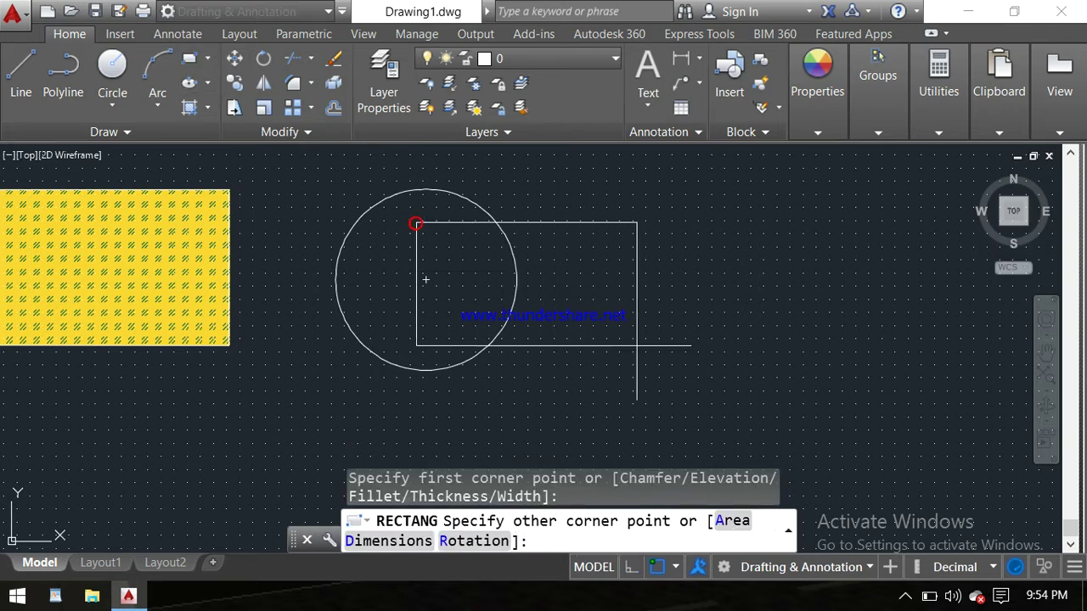
left_click(679, 360)
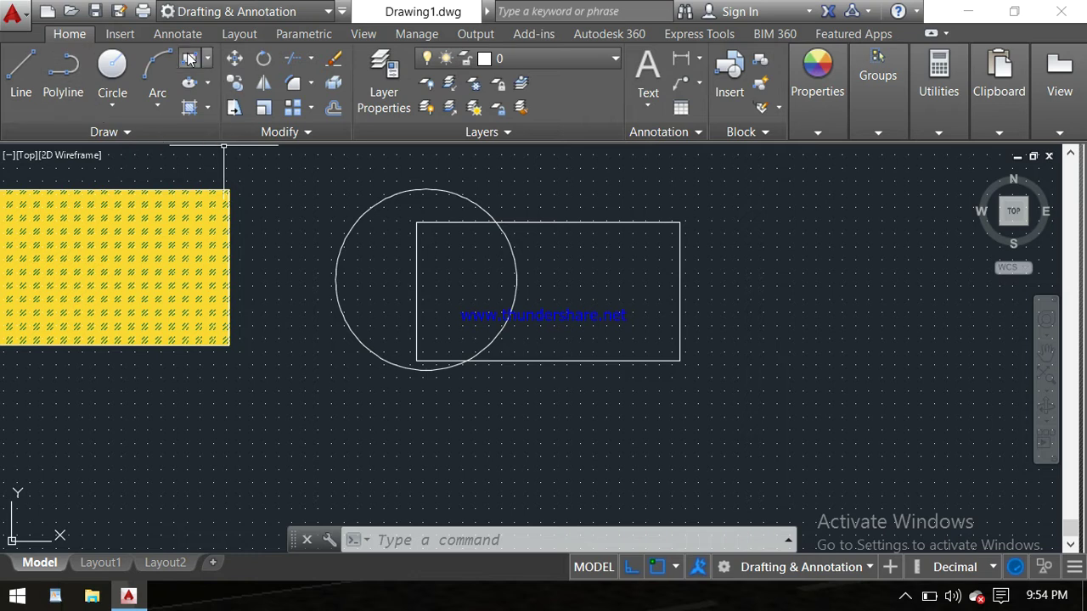
Start a new hatch and switch from picking interior points to selecting boundary objects.
left_click(190, 109)
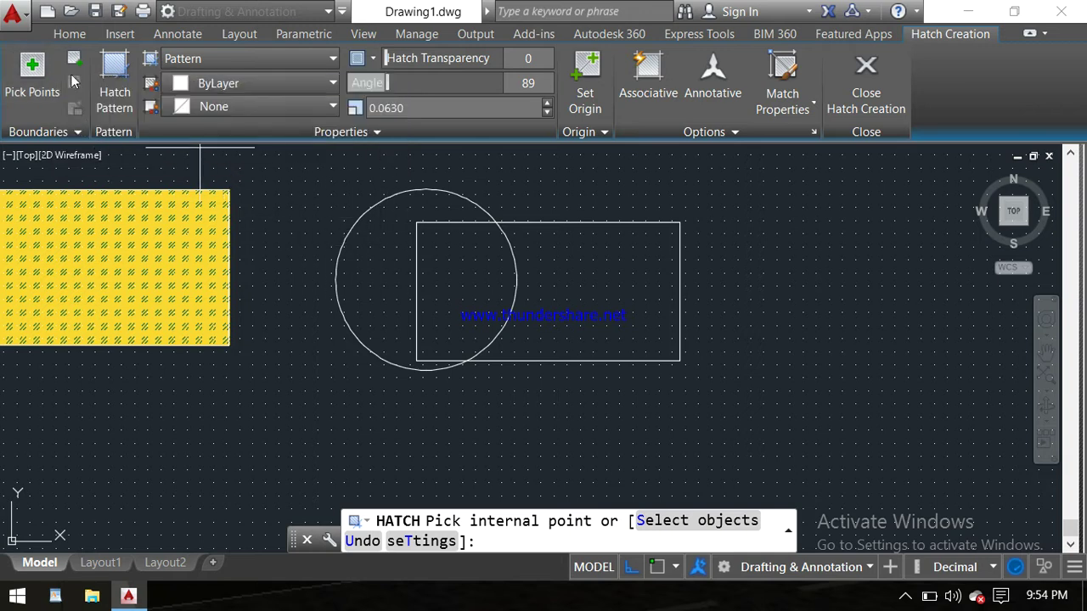
left_click(34, 75)
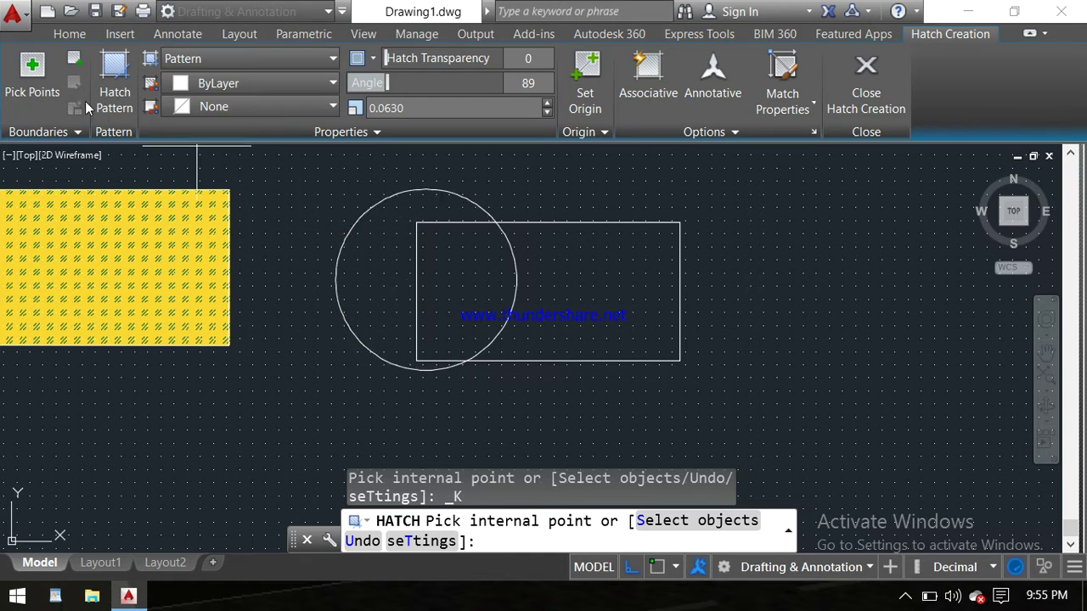
left_click(75, 58)
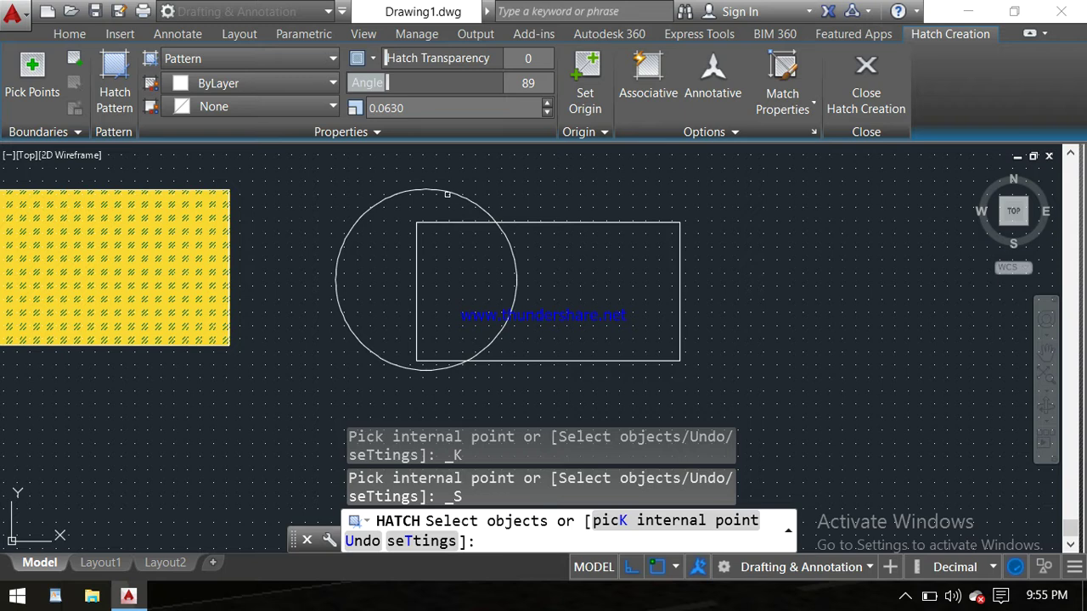
Select the new circle as hatch boundary, undo that, and go back to picking points.
left_click(448, 193)
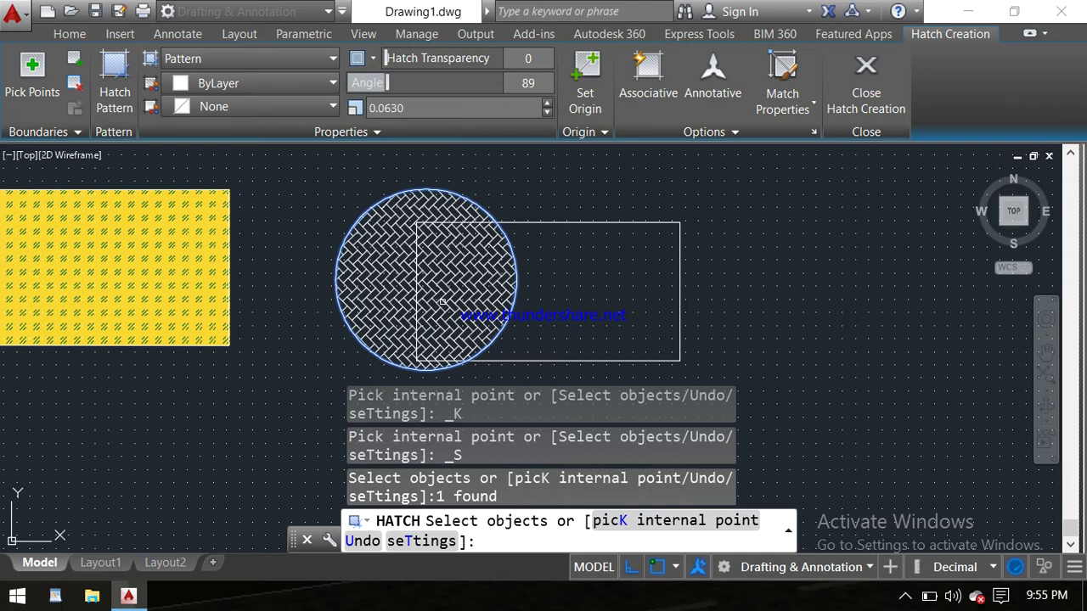
key("ctrl+z")
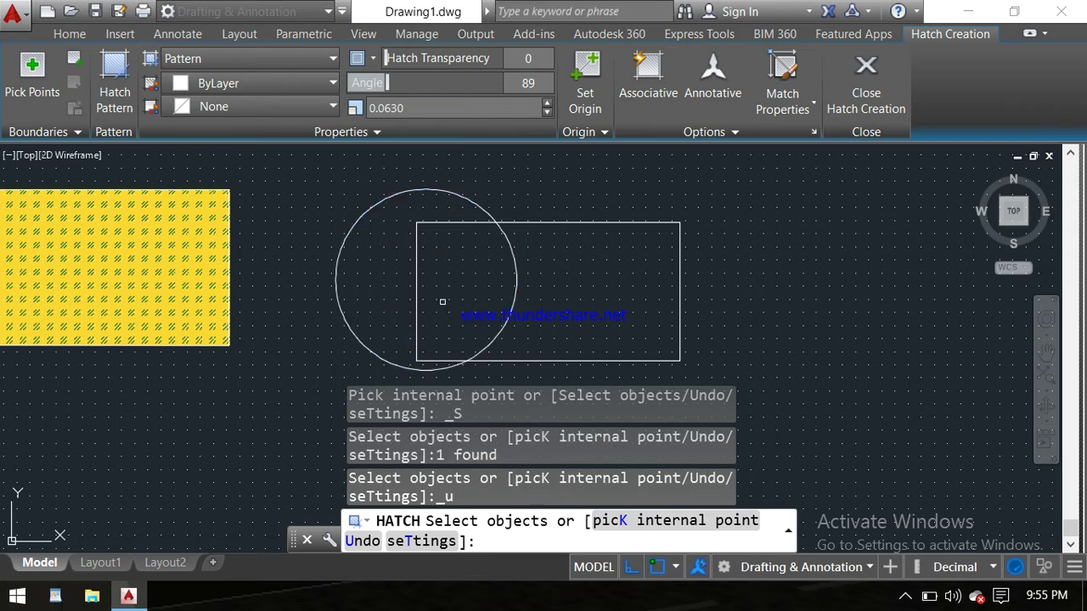
left_click(34, 78)
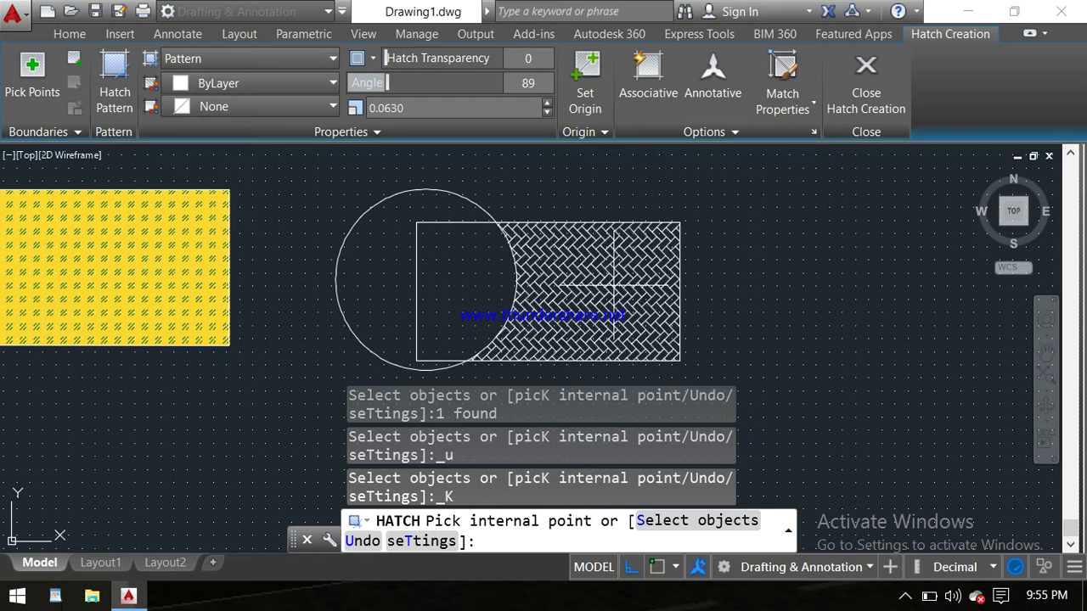
left_click(448, 281)
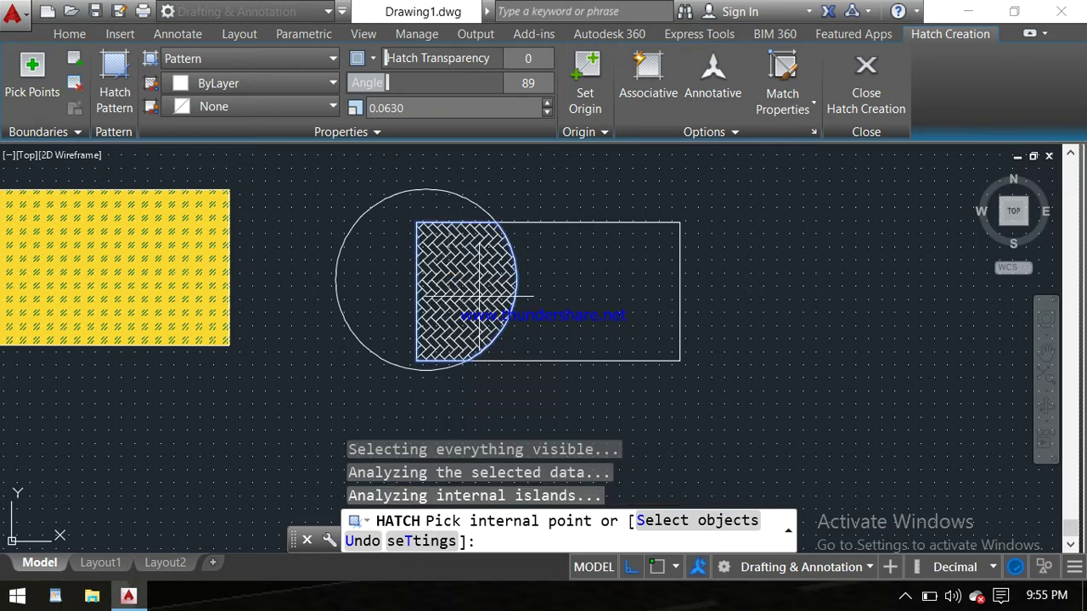
left_click(480, 293)
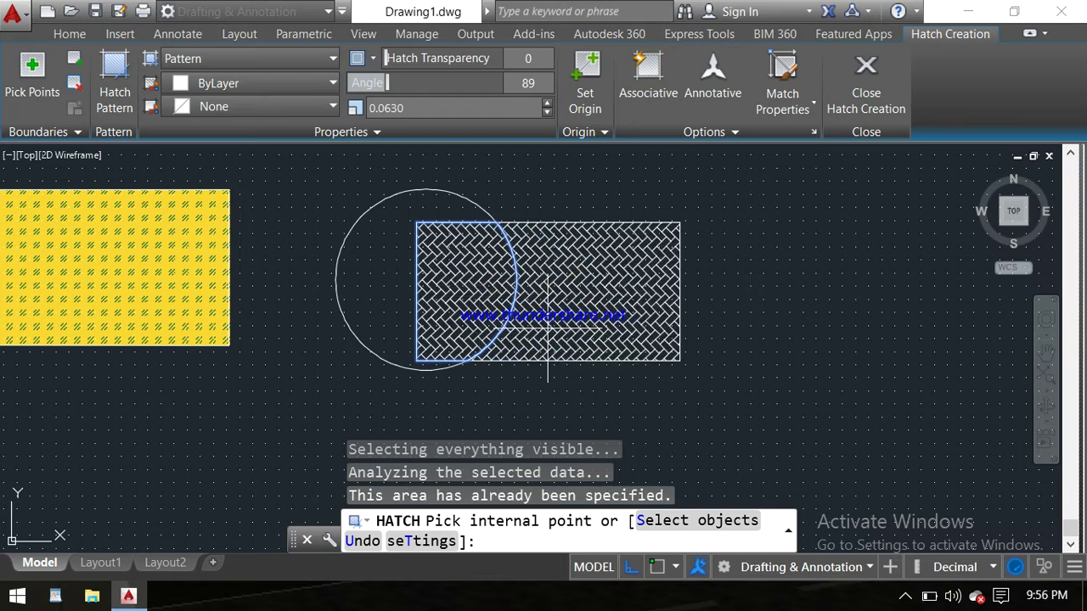
key("Escape")
left_click(472, 292)
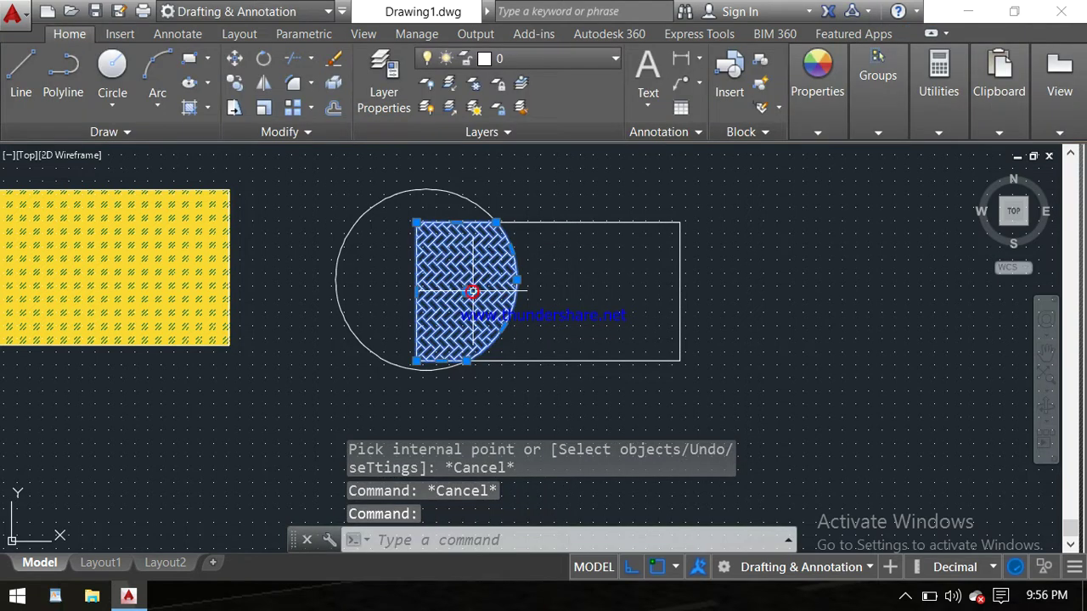
key("Delete")
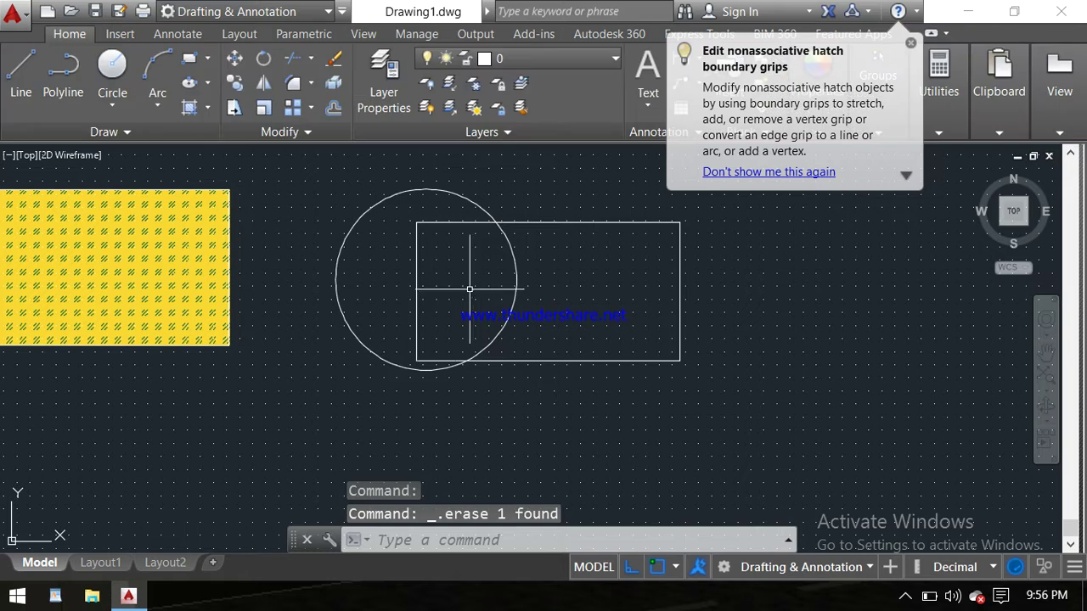
left_click(190, 108)
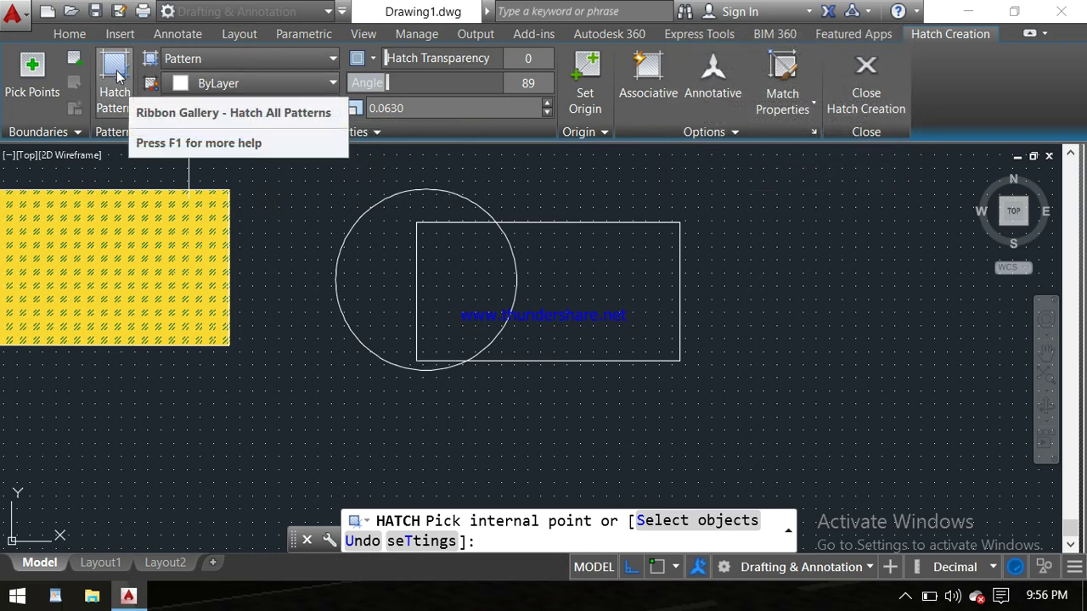
Select the rectangle as the hatch boundary object, then undo the selection.
left_click(73, 62)
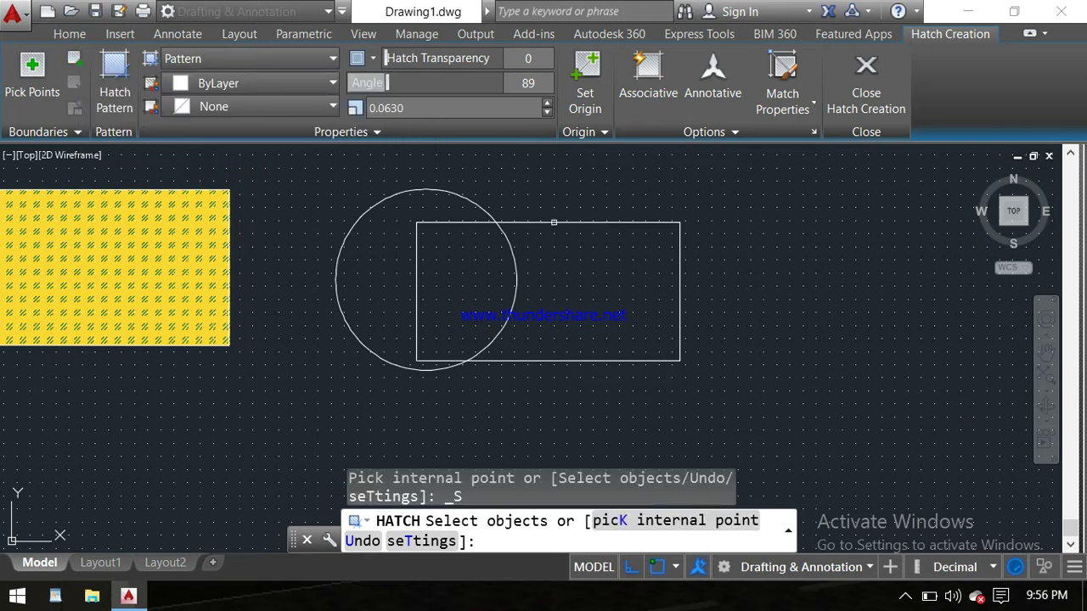
left_click(554, 223)
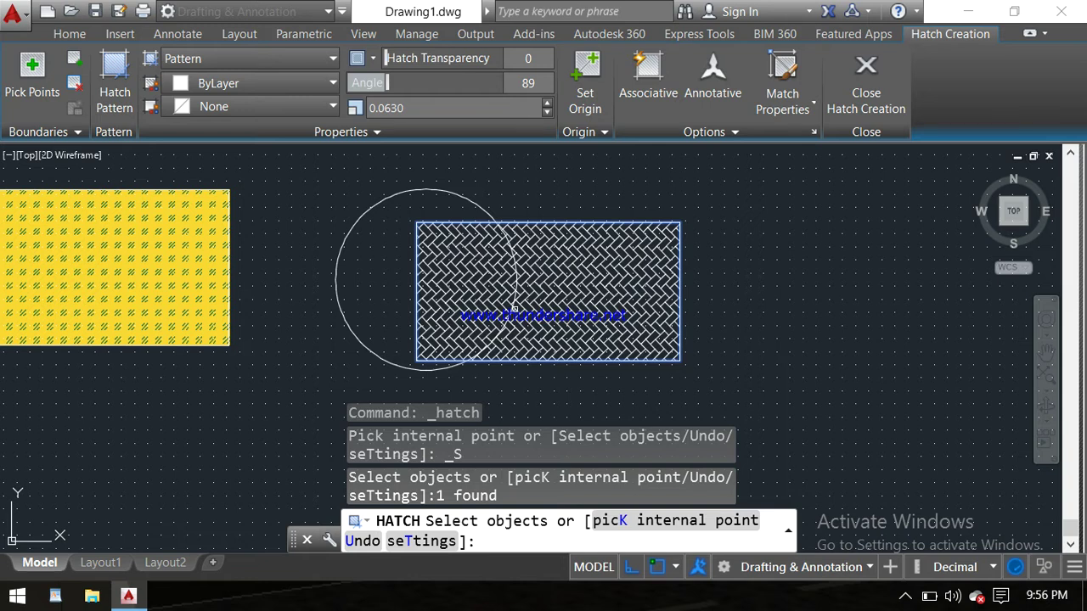
key("ctrl+z")
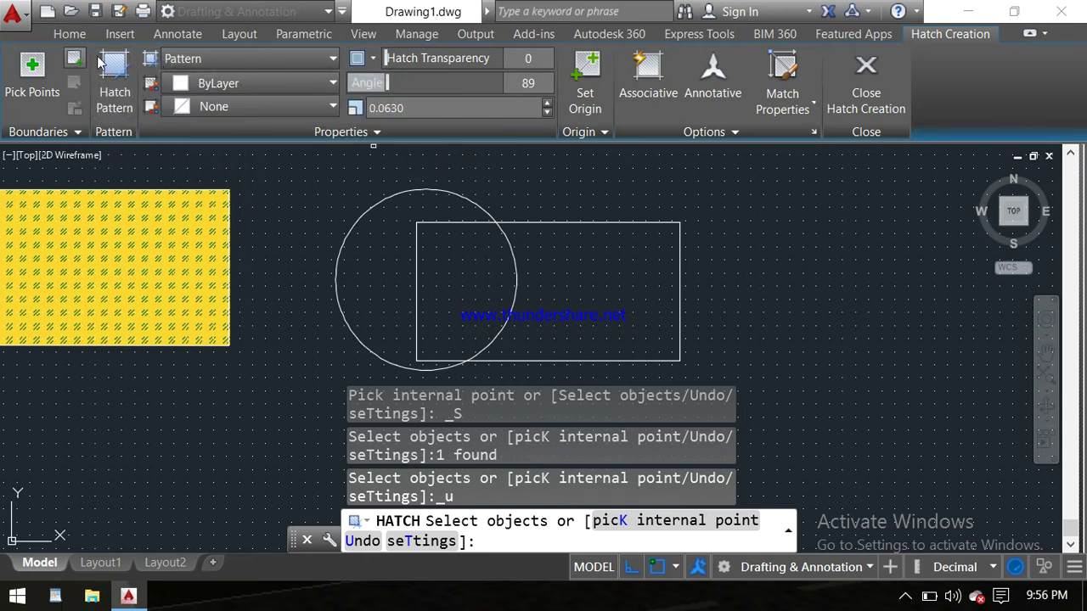
Choose AR-PARQ1 from the pattern gallery, preview it on the rectangle, then undo.
left_click(118, 95)
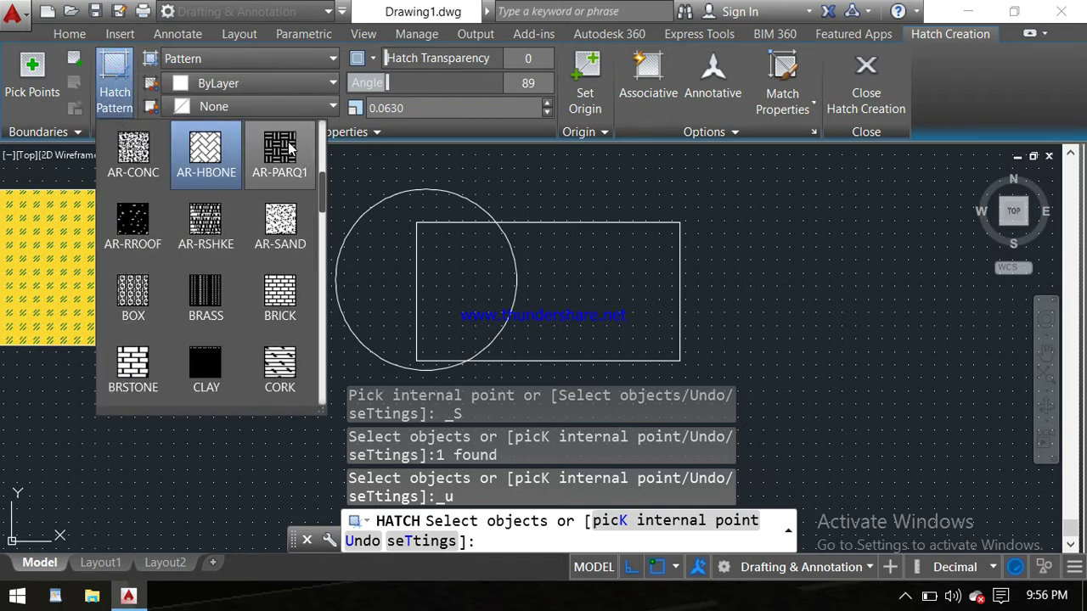
key("Escape")
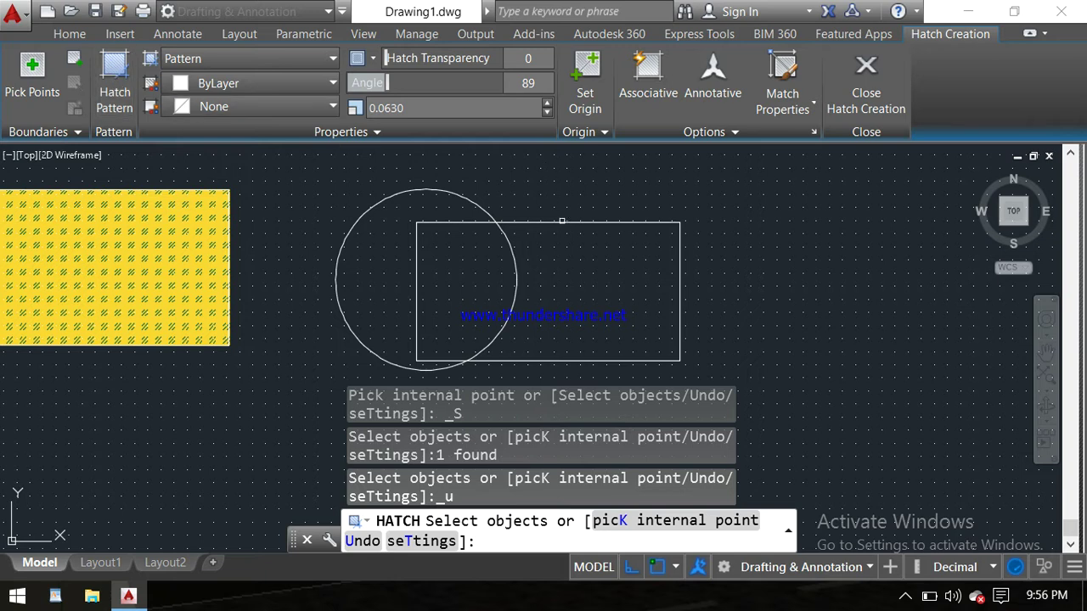
left_click(562, 221)
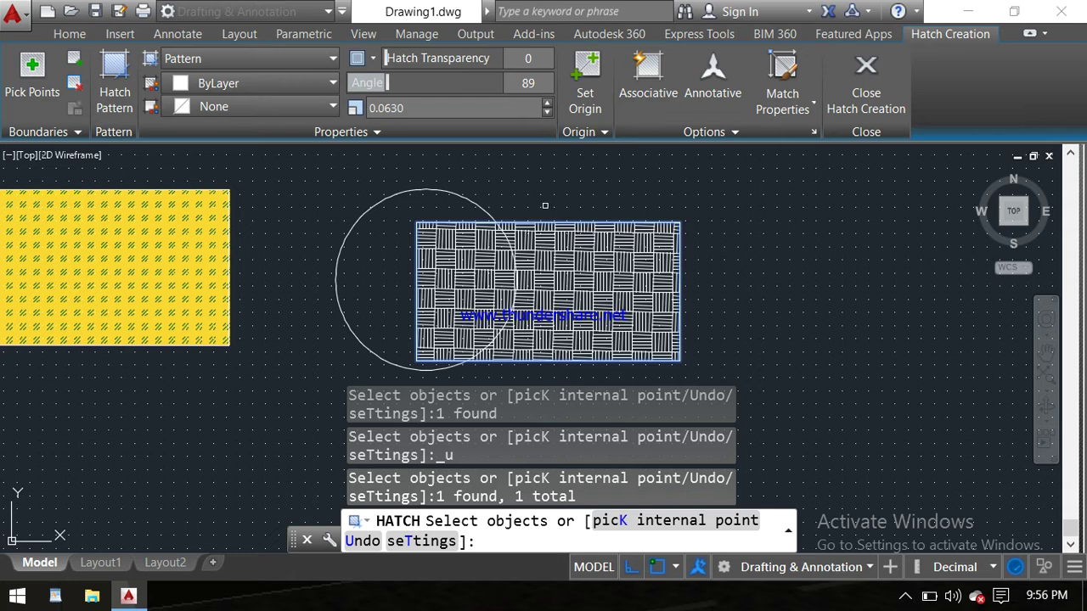
key("ctrl+z")
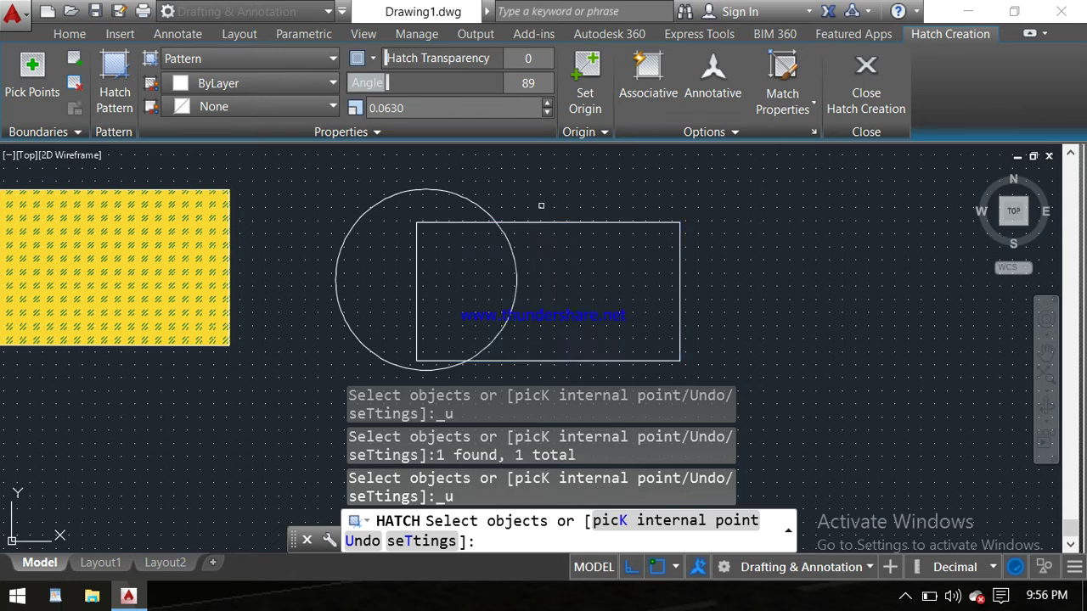
Fill the rectangle area outside the circle with parquet, then try removing boundaries via selection cycling.
left_click(26, 64)
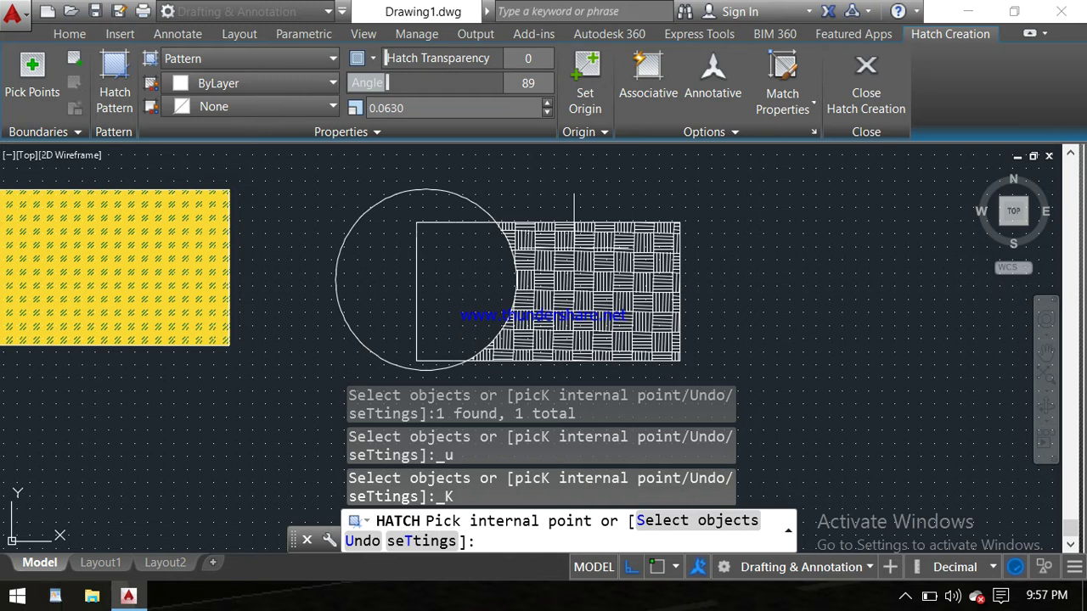
left_click(565, 255)
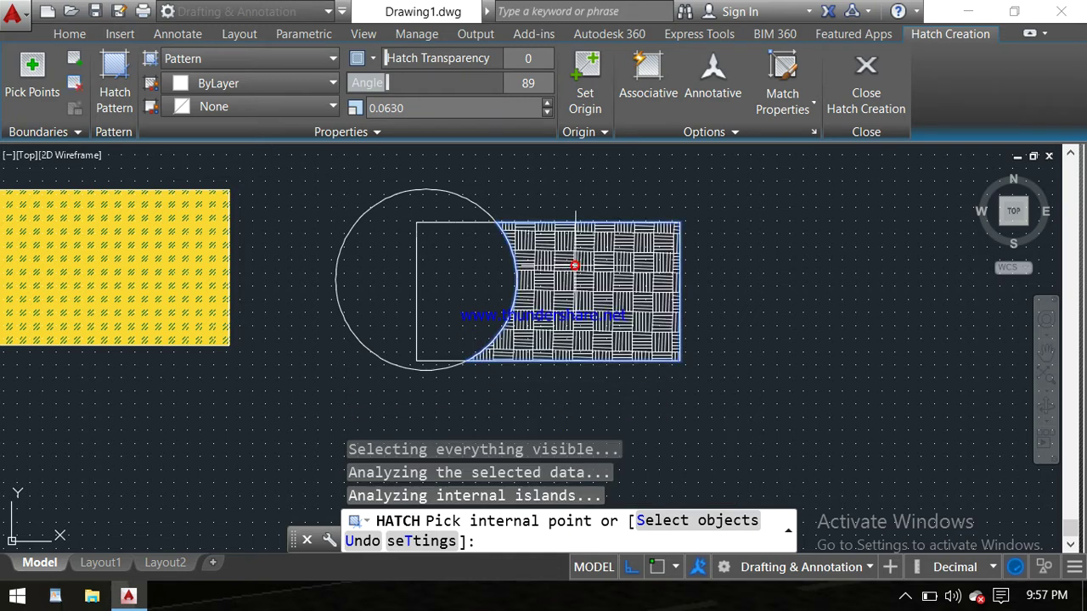
left_click(77, 89)
left_click(566, 282)
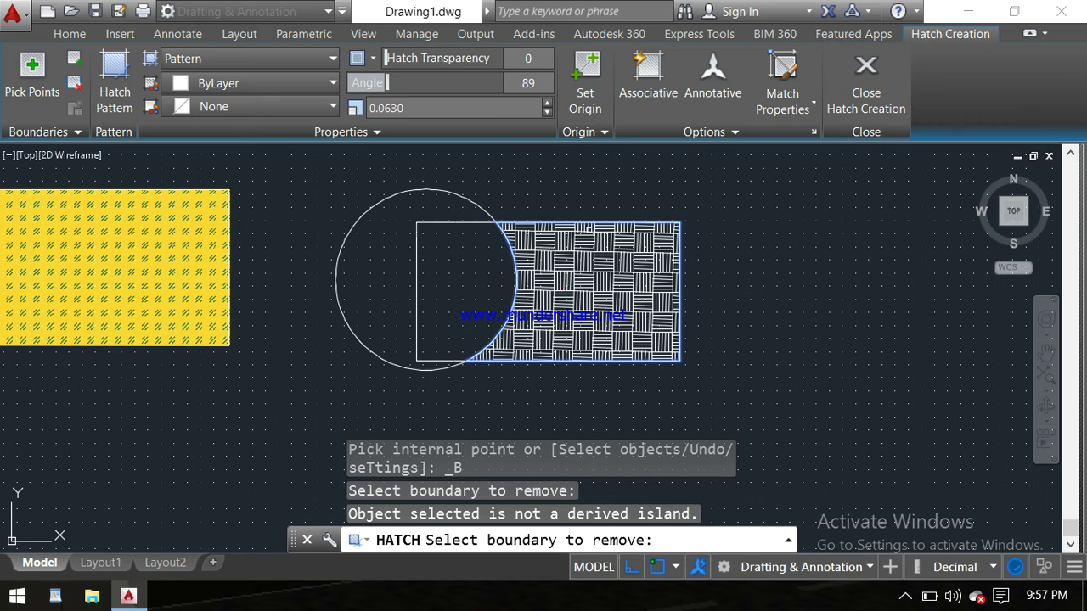
left_click(588, 231)
left_click(594, 224)
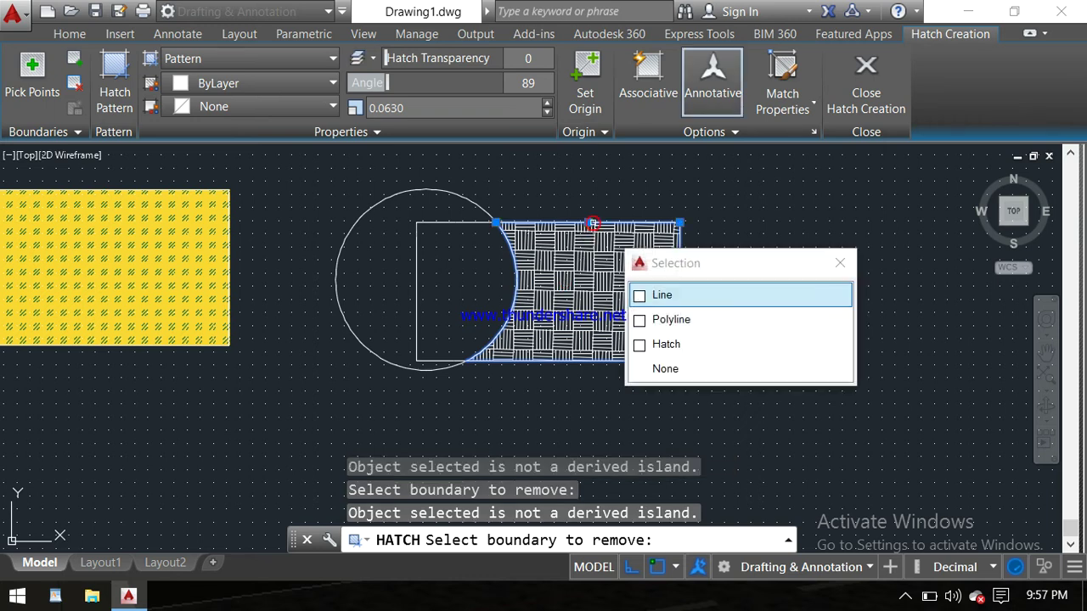
left_click(643, 298)
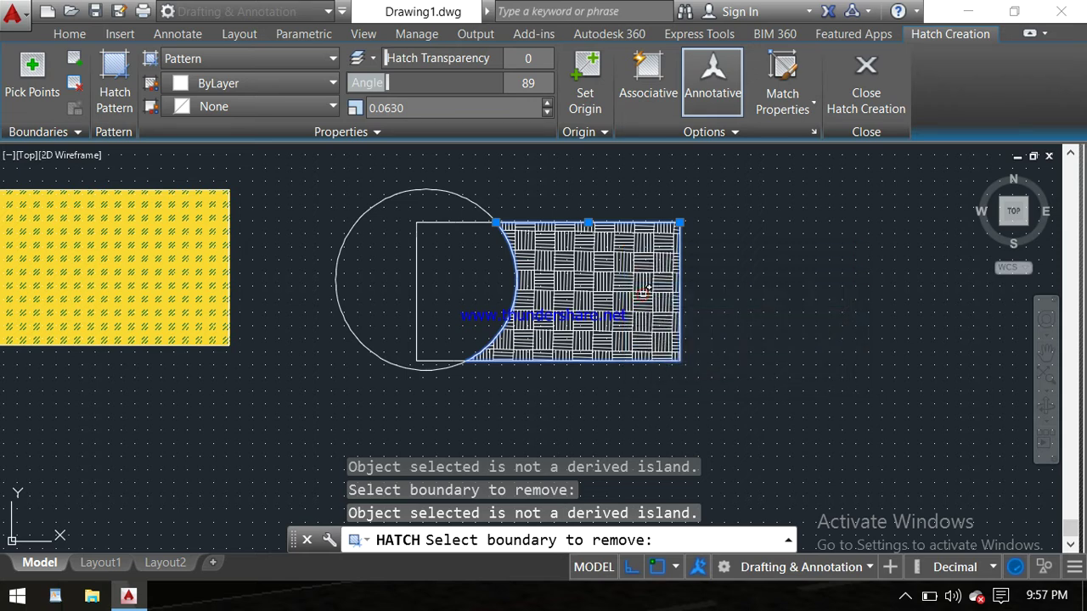
left_click(636, 214)
left_click(680, 316)
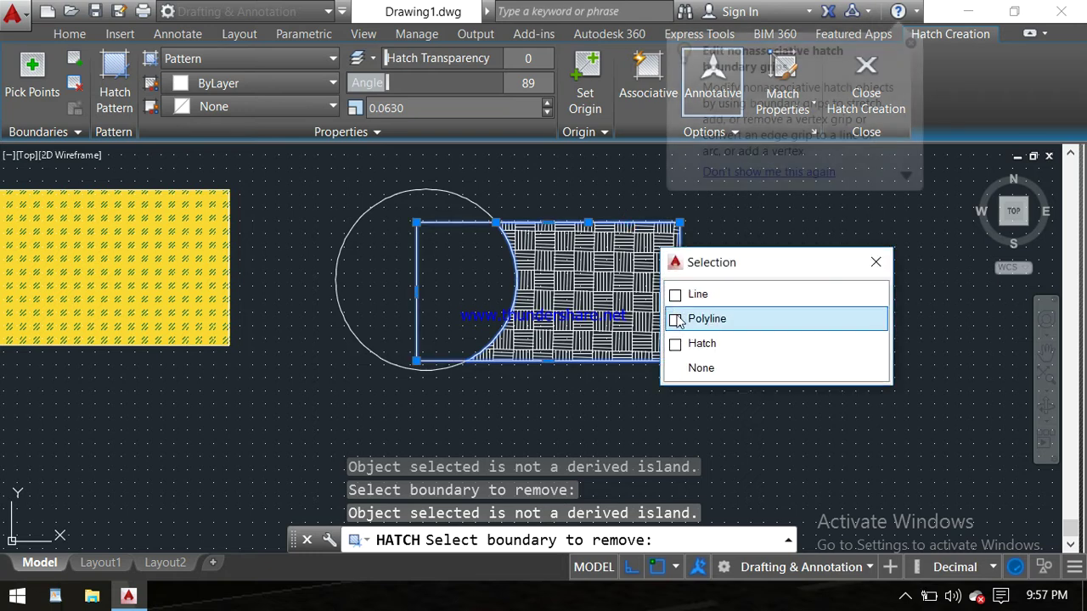
End the hatch command and try removing a boundary from the parquet hatch.
key("Return")
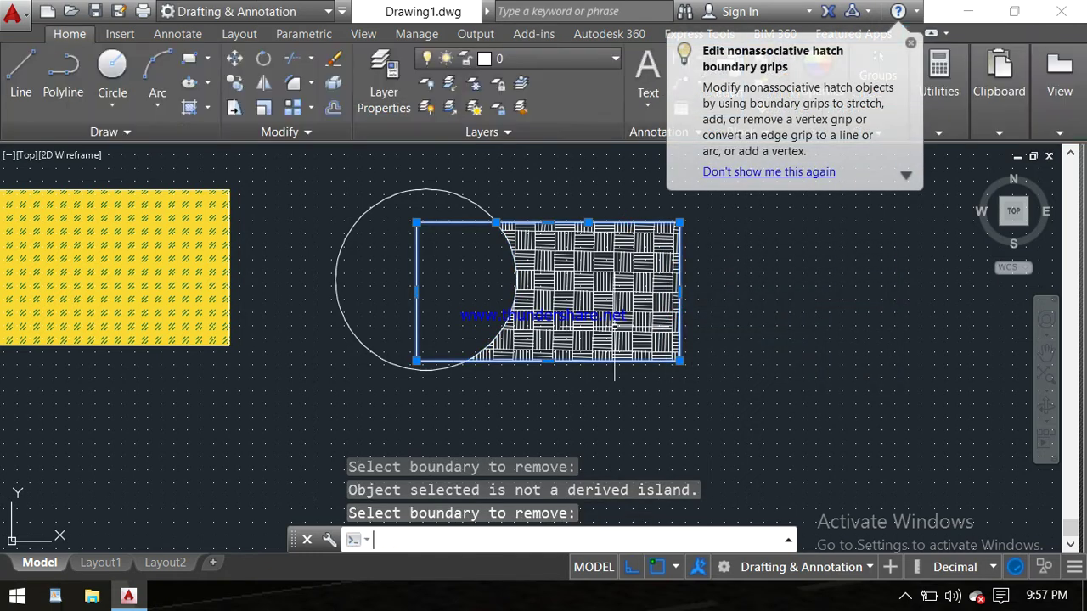
key("Return")
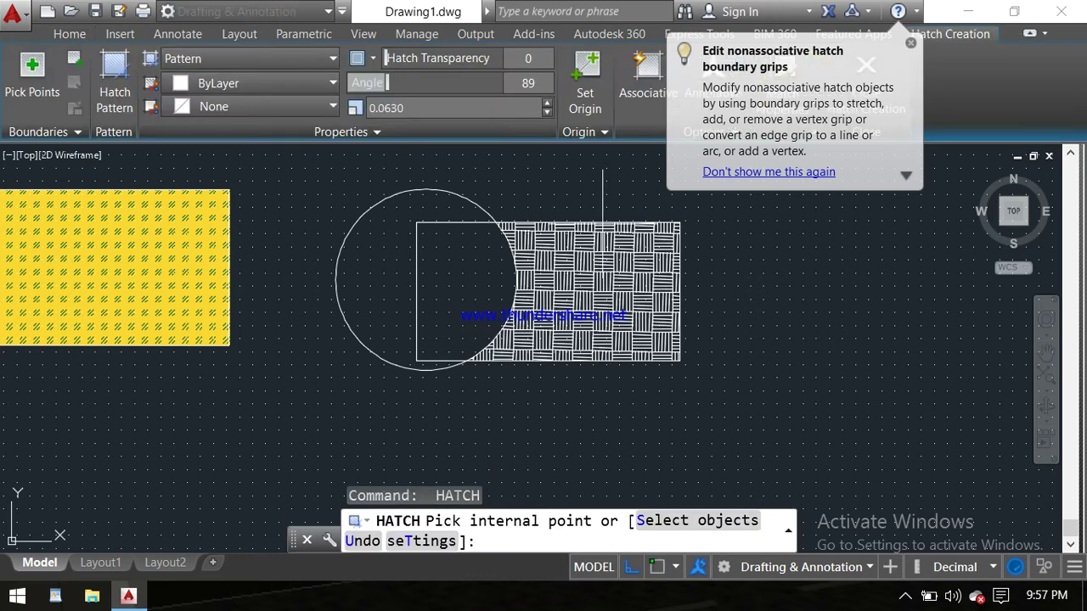
key("Return")
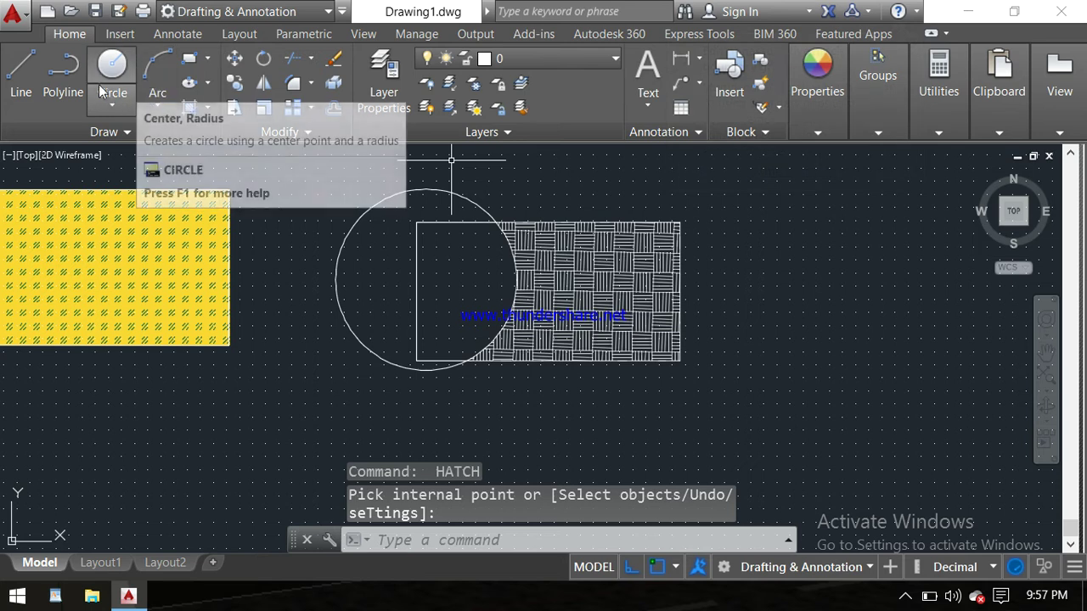
left_click(555, 281)
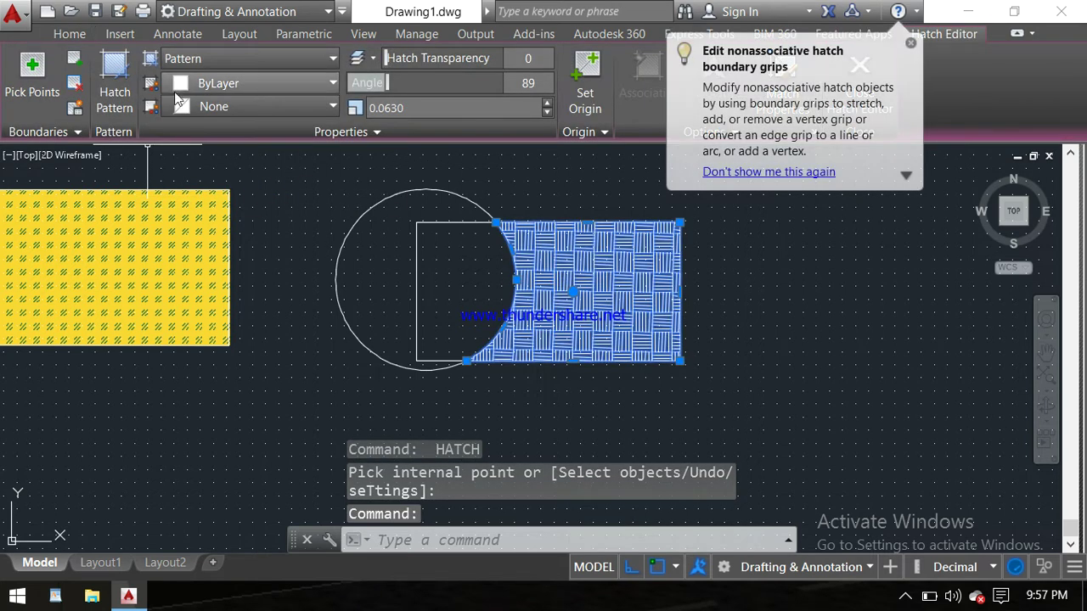
left_click(75, 83)
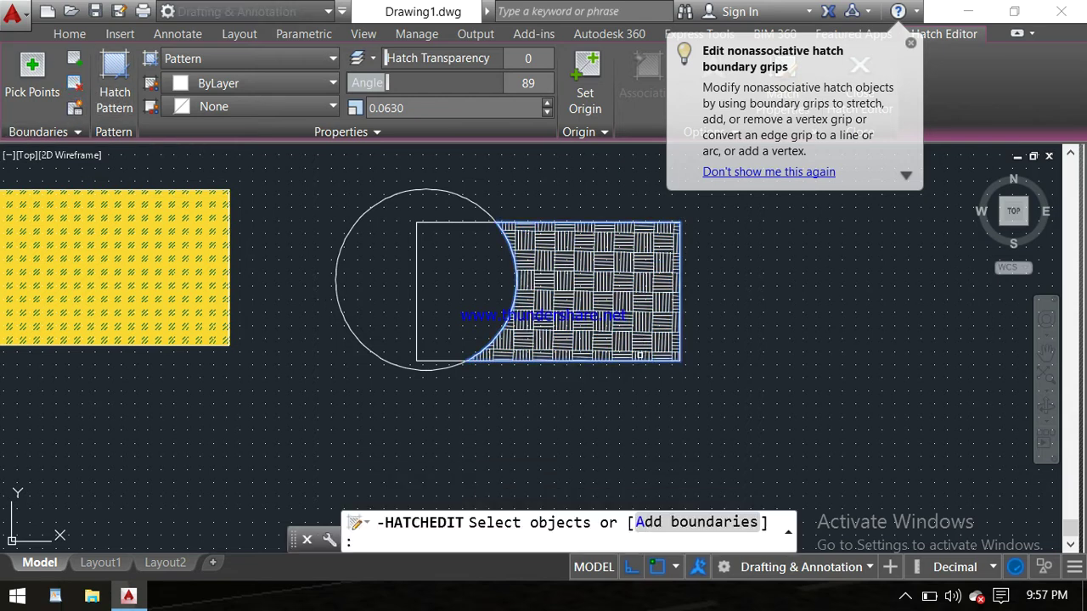
left_click(639, 355)
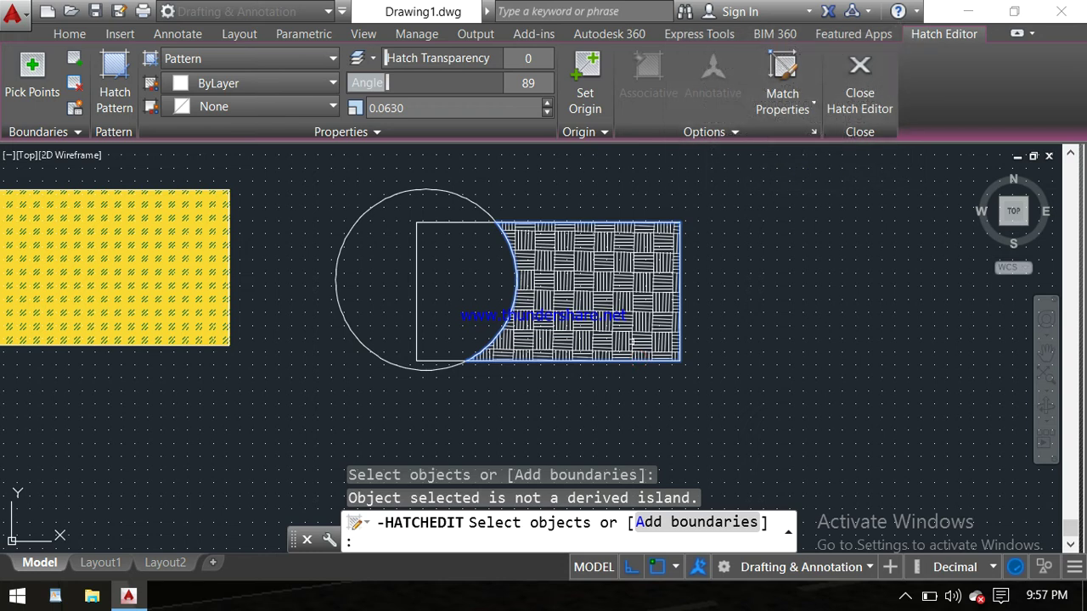
right_click(630, 348)
left_click(649, 354)
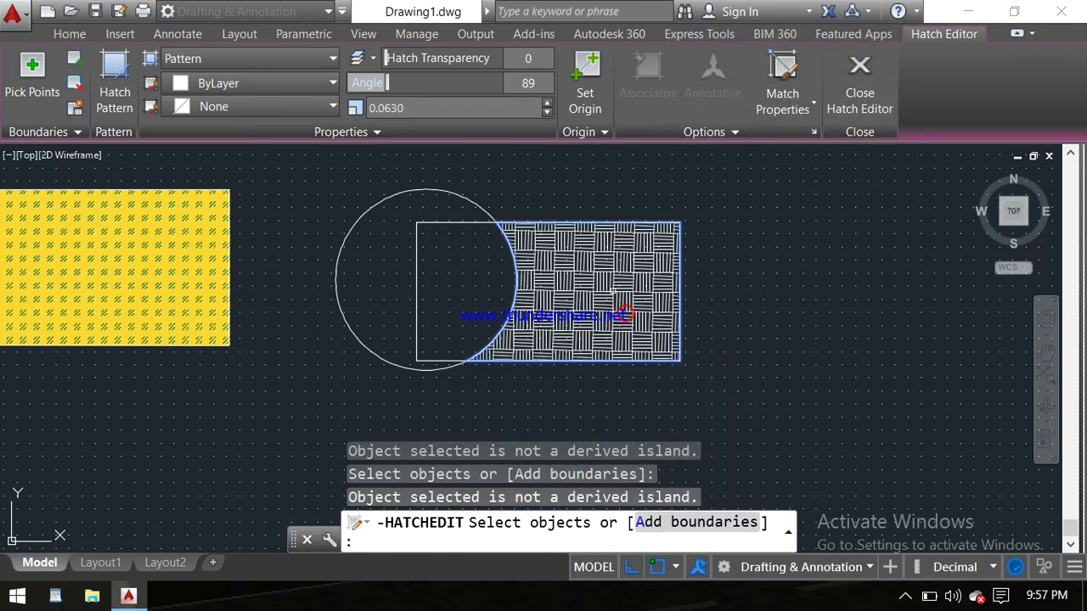
Try editing the hatch properties, cancel, then erase the parquet hatch.
key("Return")
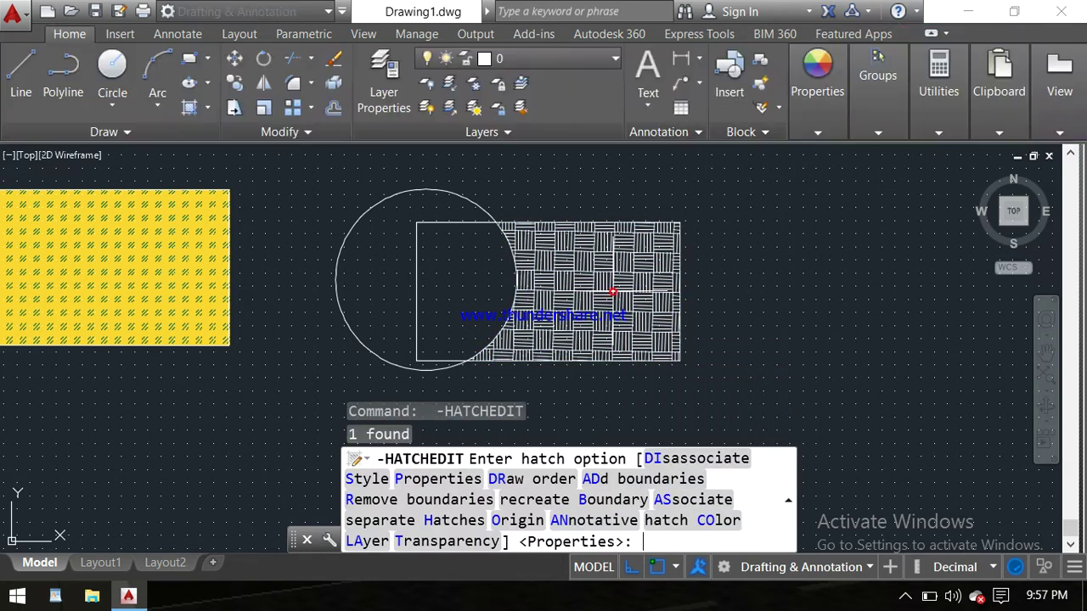
key("Return")
key("Return")
left_click(583, 291)
left_click(544, 289)
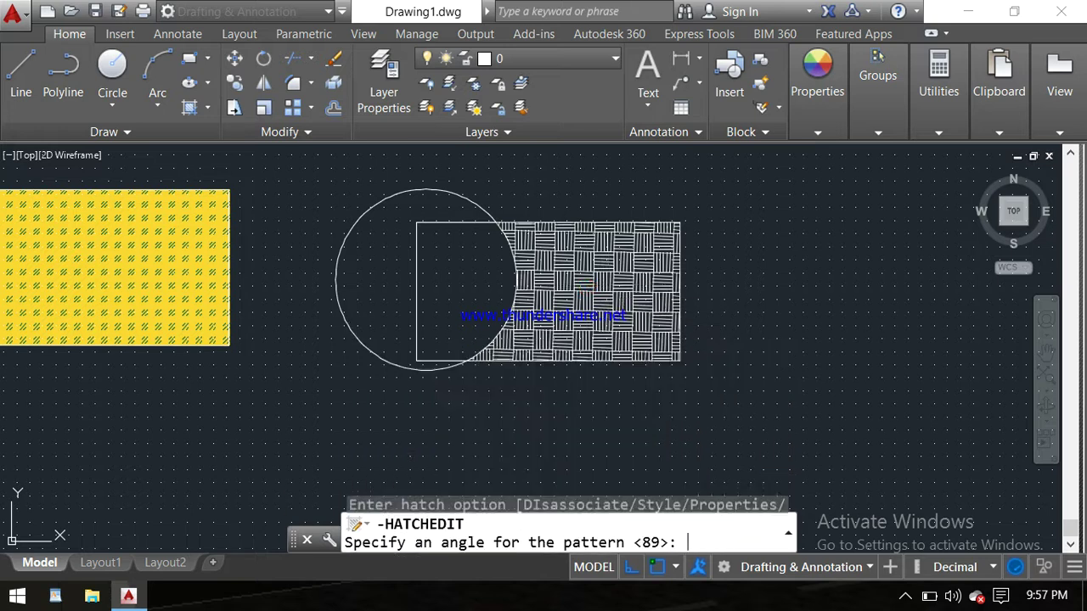
key("Escape")
left_click(606, 287)
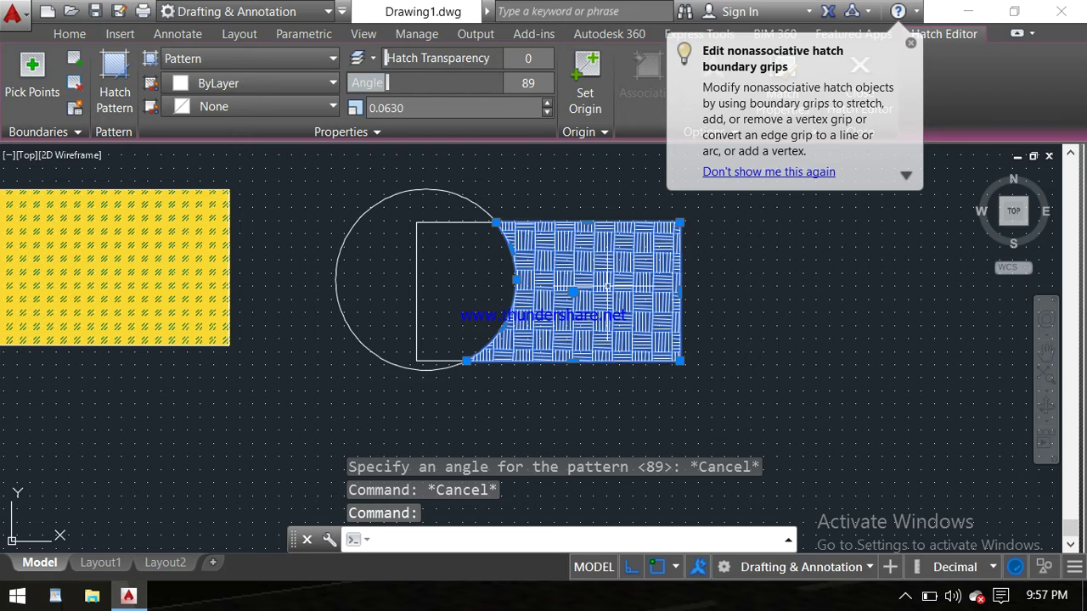
key("Delete")
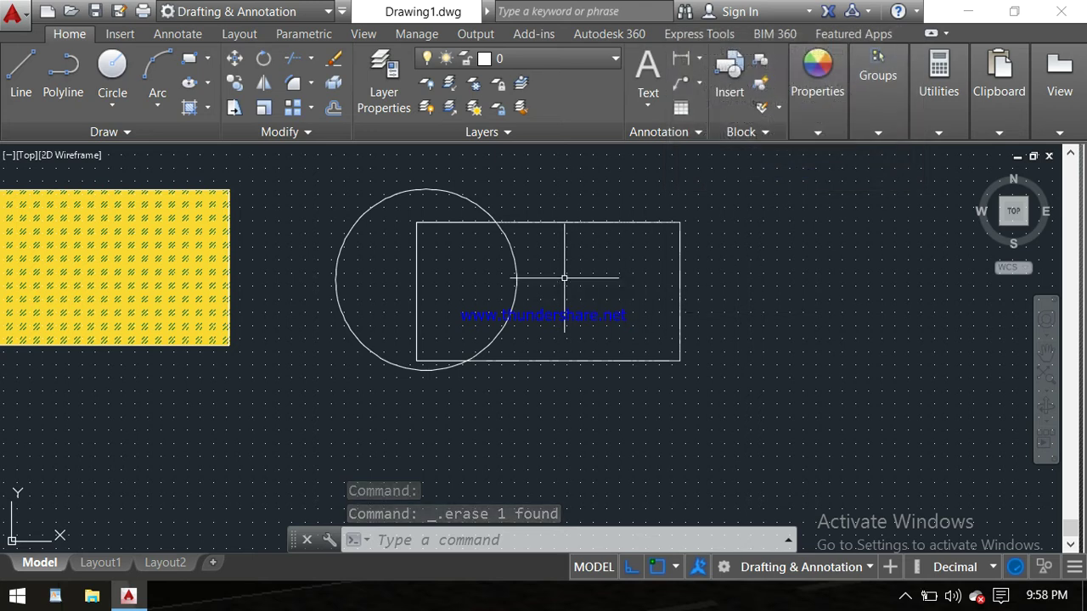
Fill the rectangle area outside the circle with a GR_LINEAR gradient hatch.
left_click(189, 108)
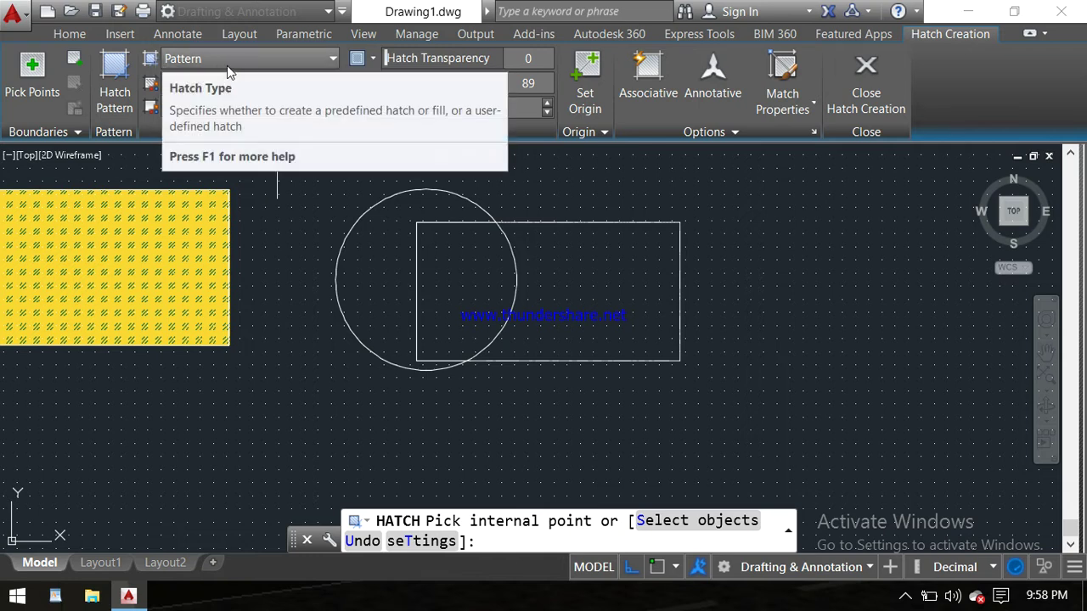
left_click(325, 60)
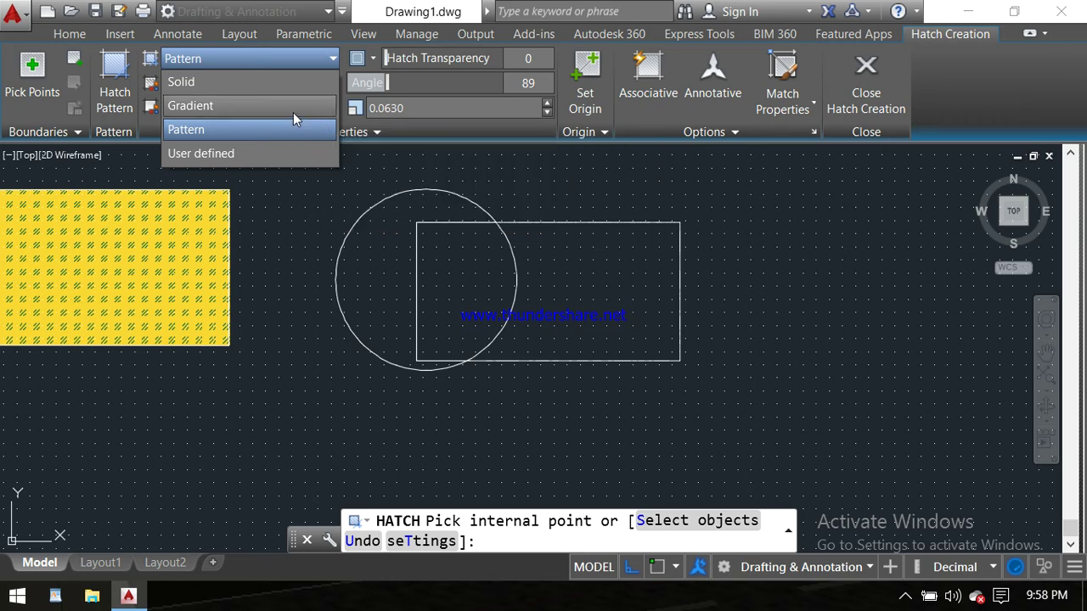
left_click(291, 109)
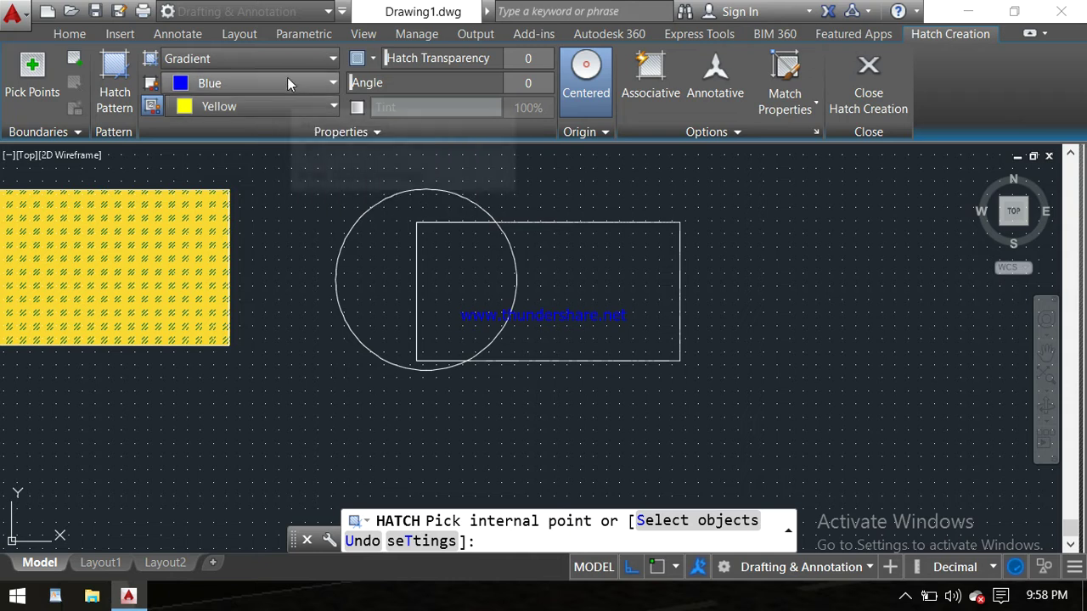
left_click(112, 70)
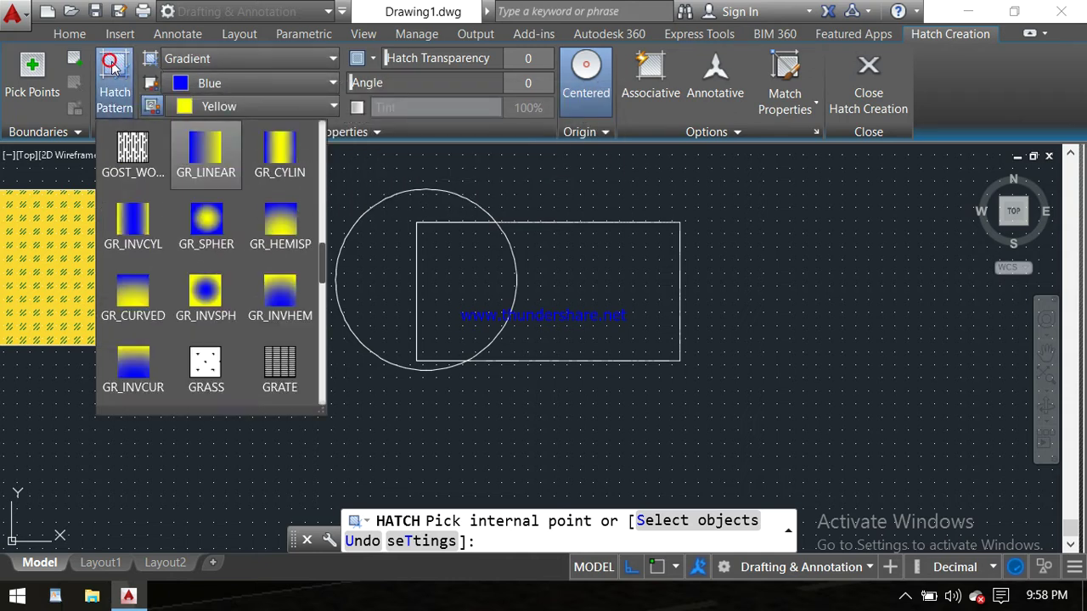
left_click(202, 160)
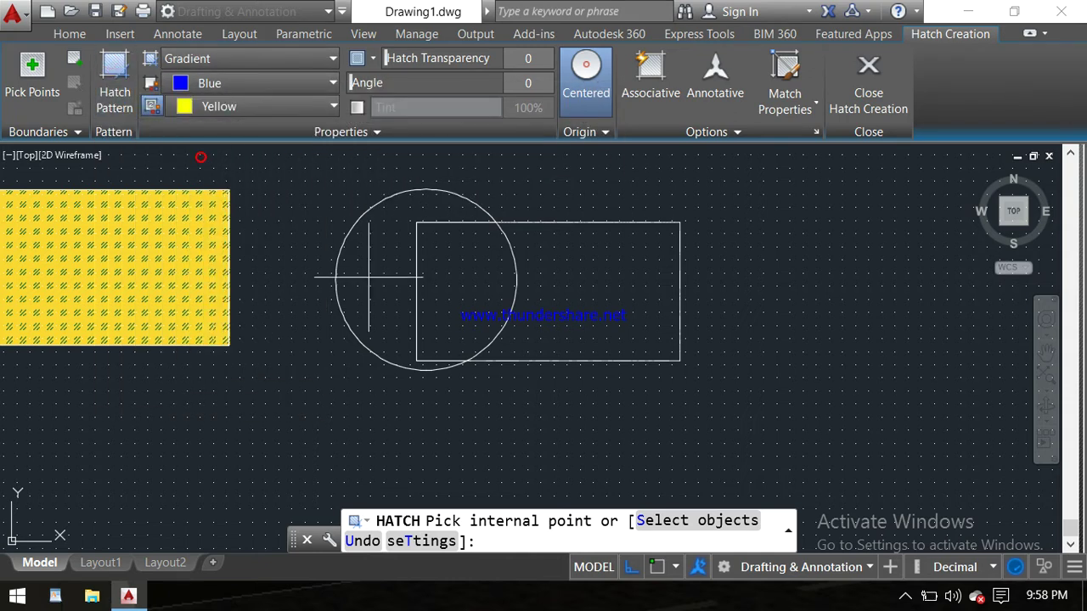
left_click(569, 279)
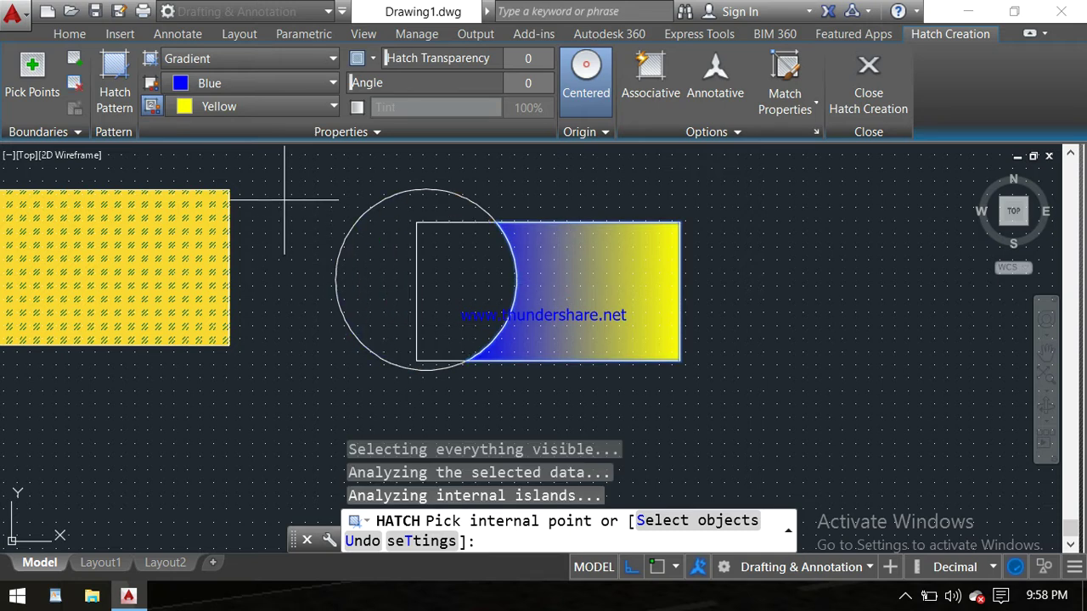
Make the gradient's first colour dark blue 34,52,110, keep yellow, then switch to Pattern.
left_click(332, 81)
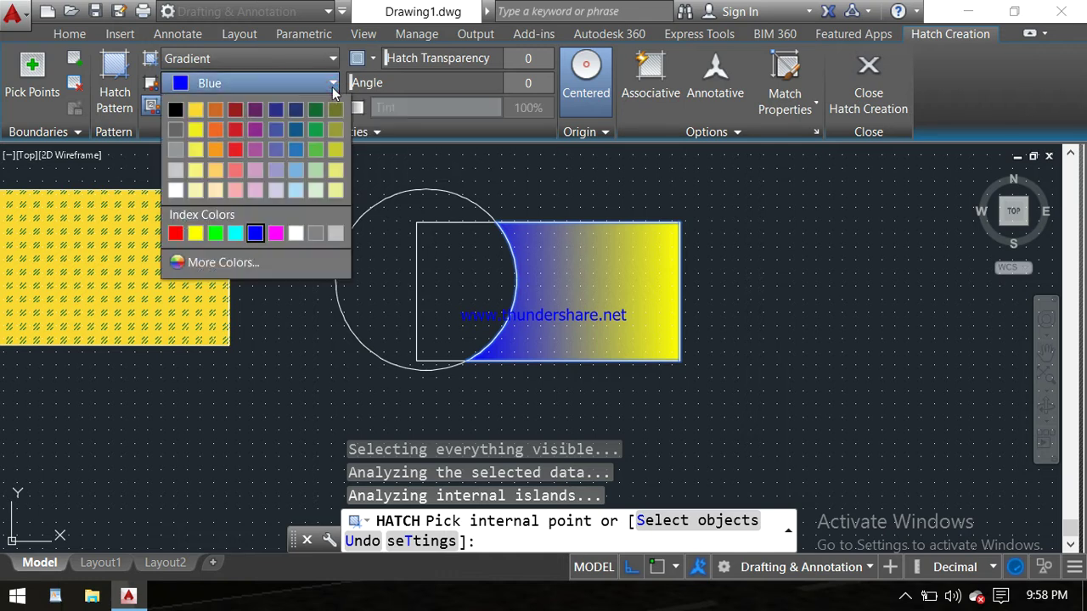
left_click(297, 111)
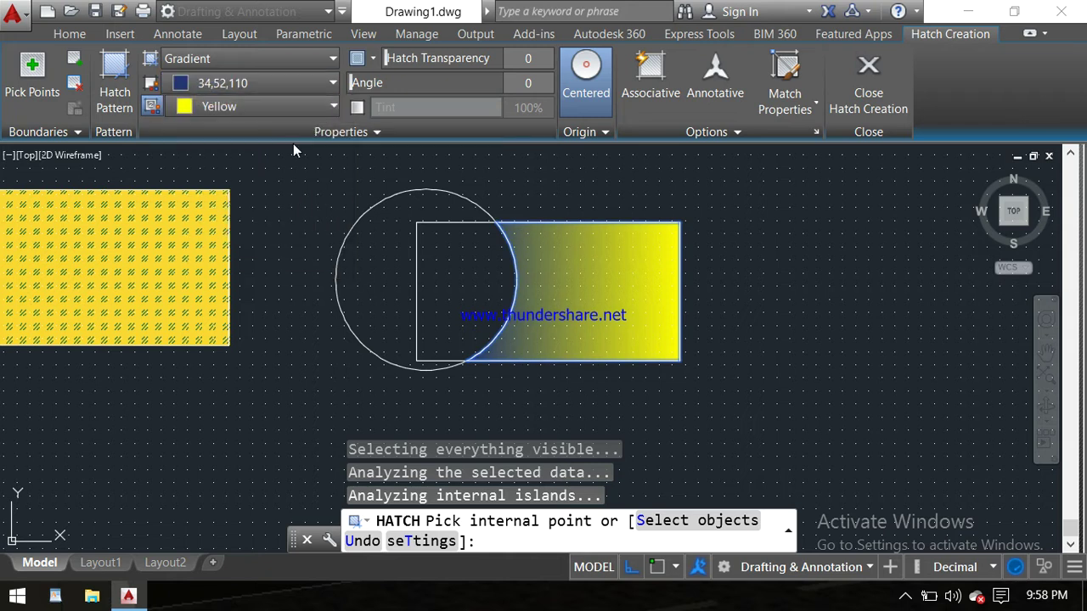
left_click(323, 107)
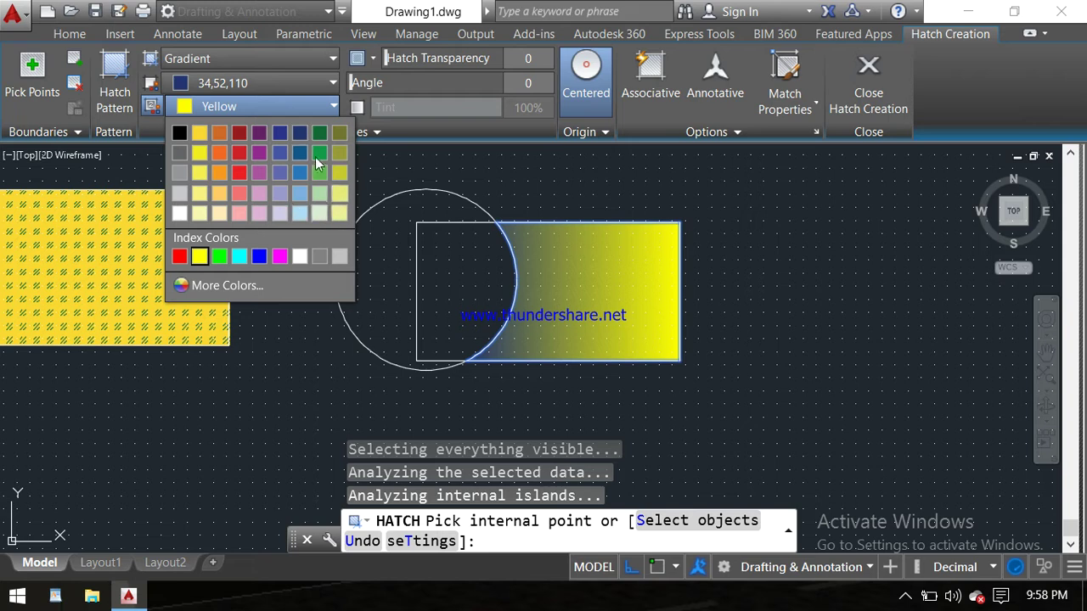
left_click(299, 100)
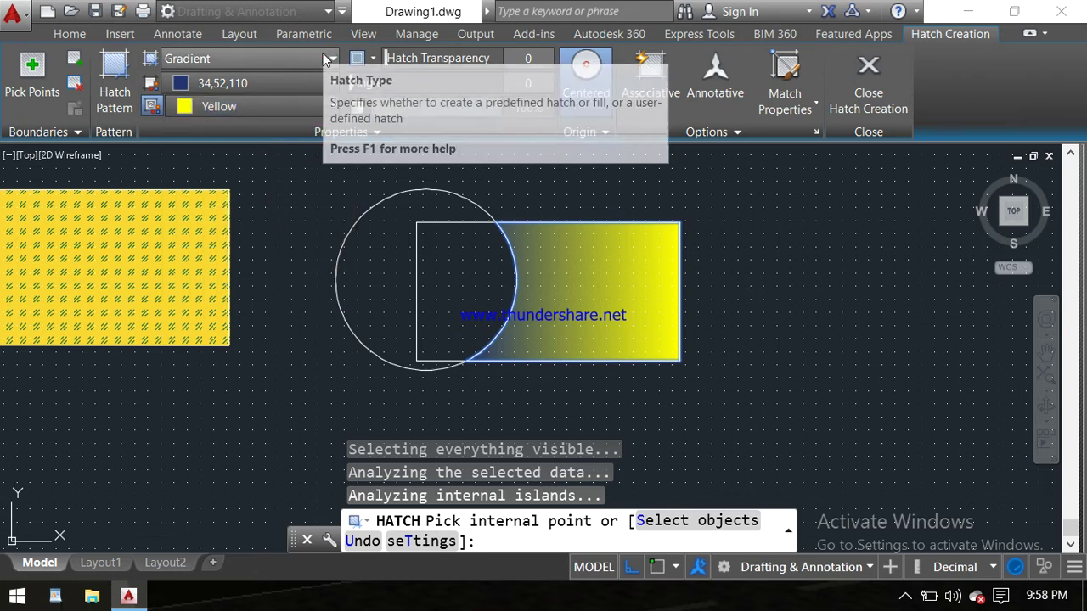
left_click(334, 58)
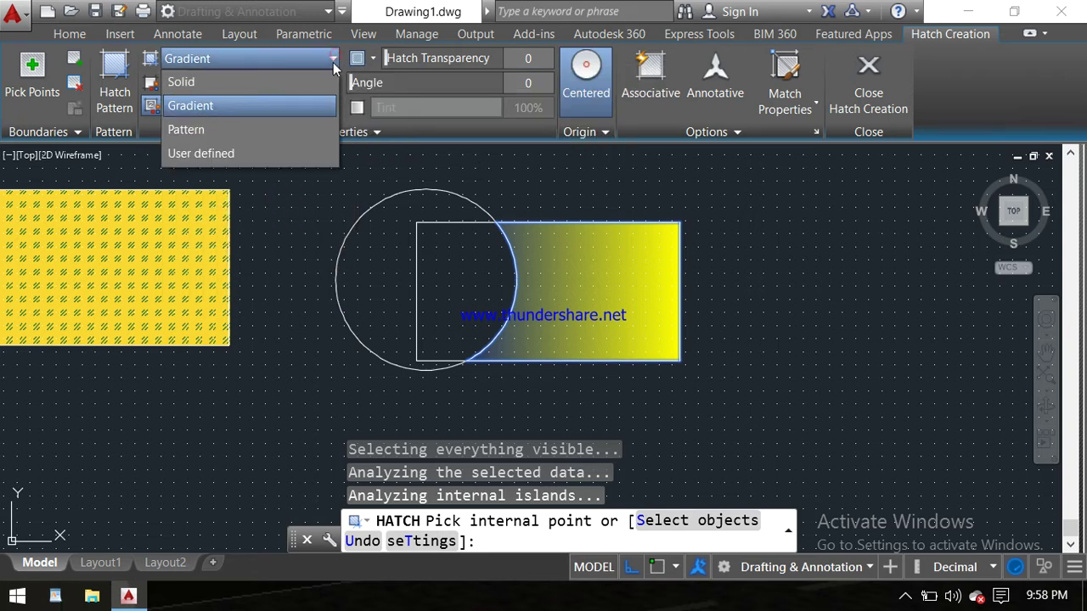
left_click(278, 130)
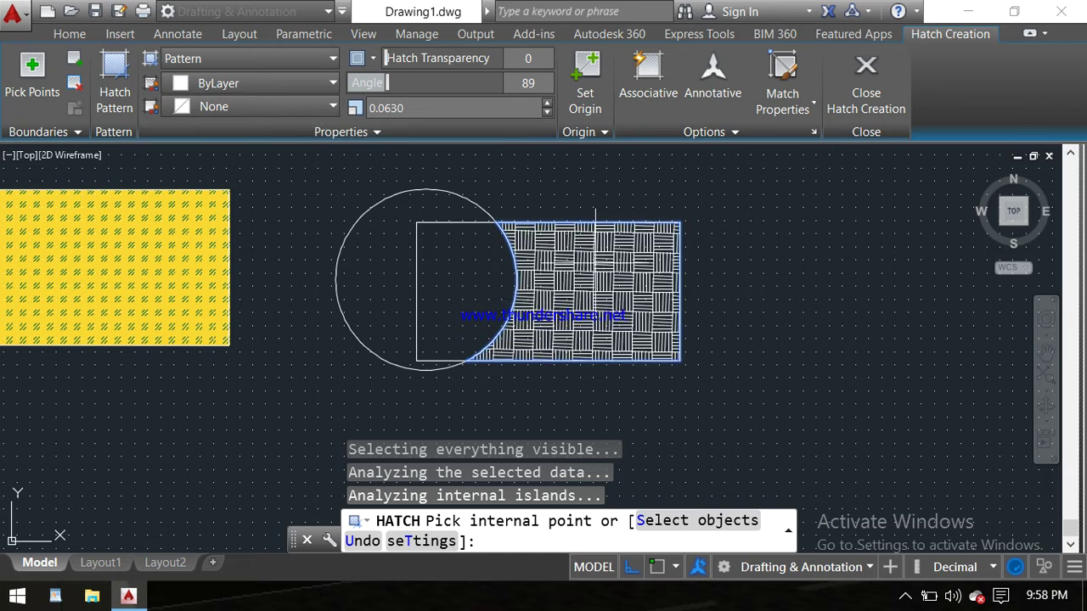
Colour the hatch lines olive 114,116,48 on a dark green 19,103,52 background.
left_click(323, 83)
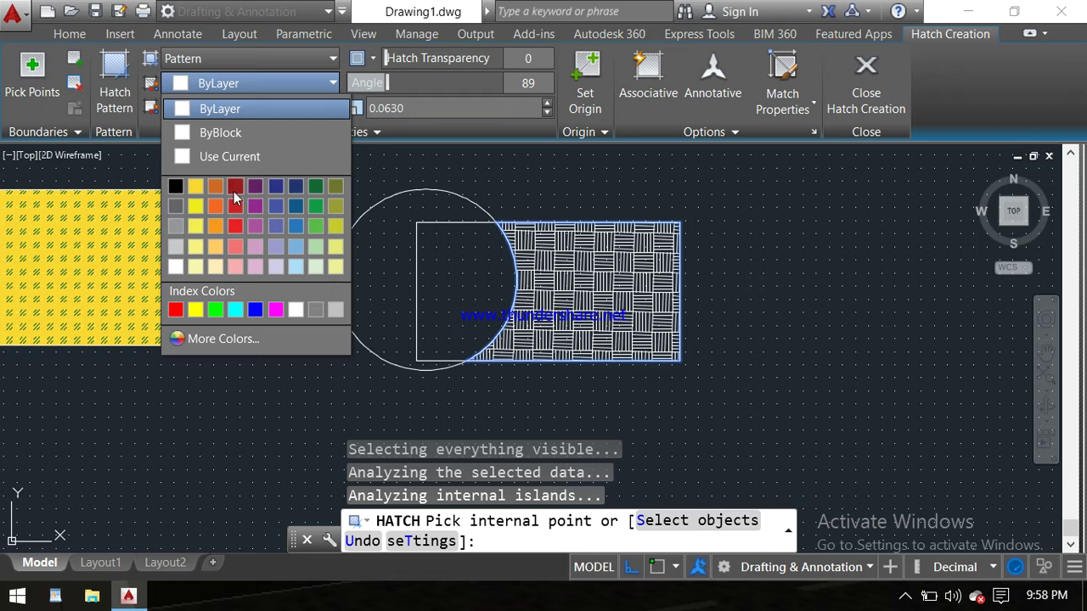
left_click(329, 188)
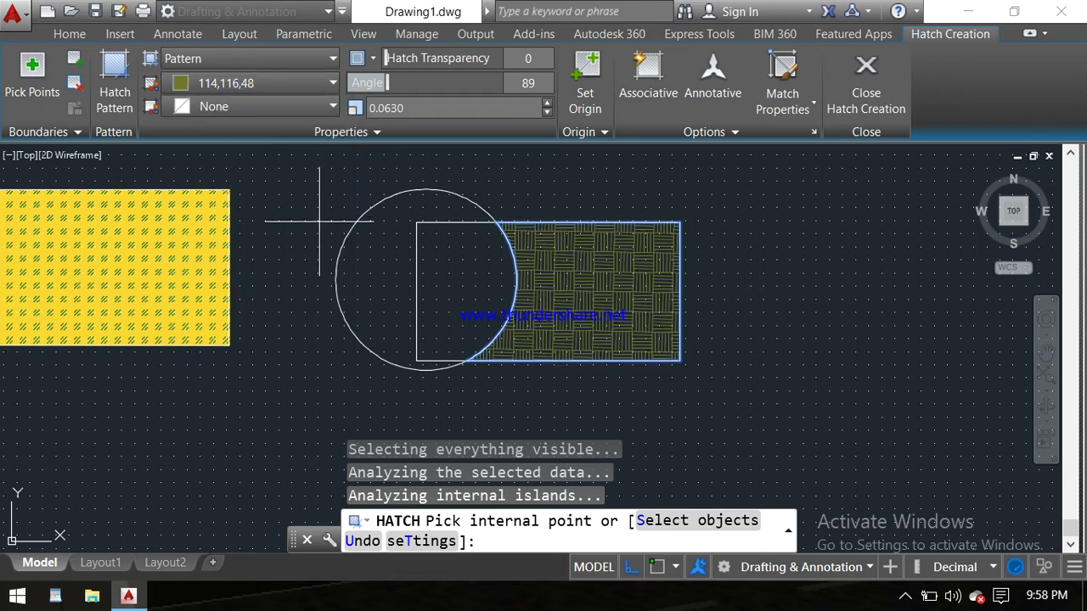
left_click(329, 106)
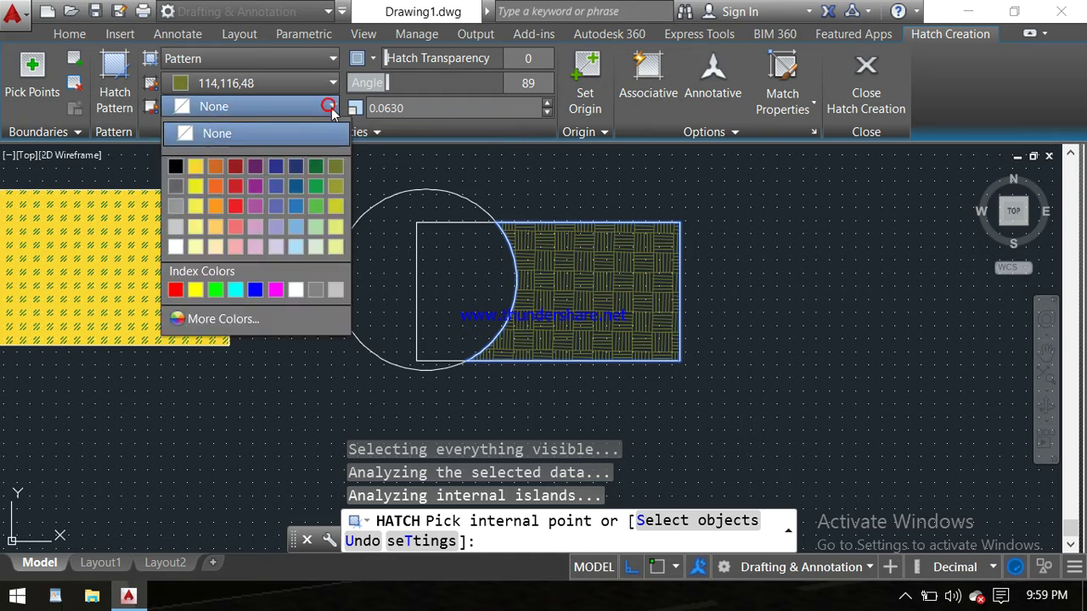
left_click(195, 181)
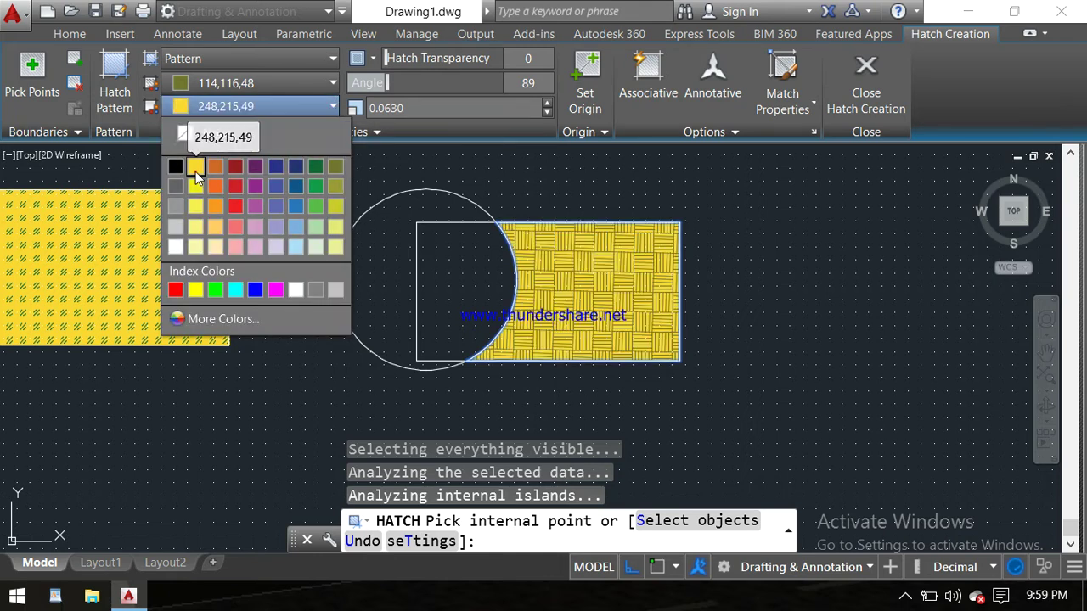
left_click(327, 106)
left_click(317, 169)
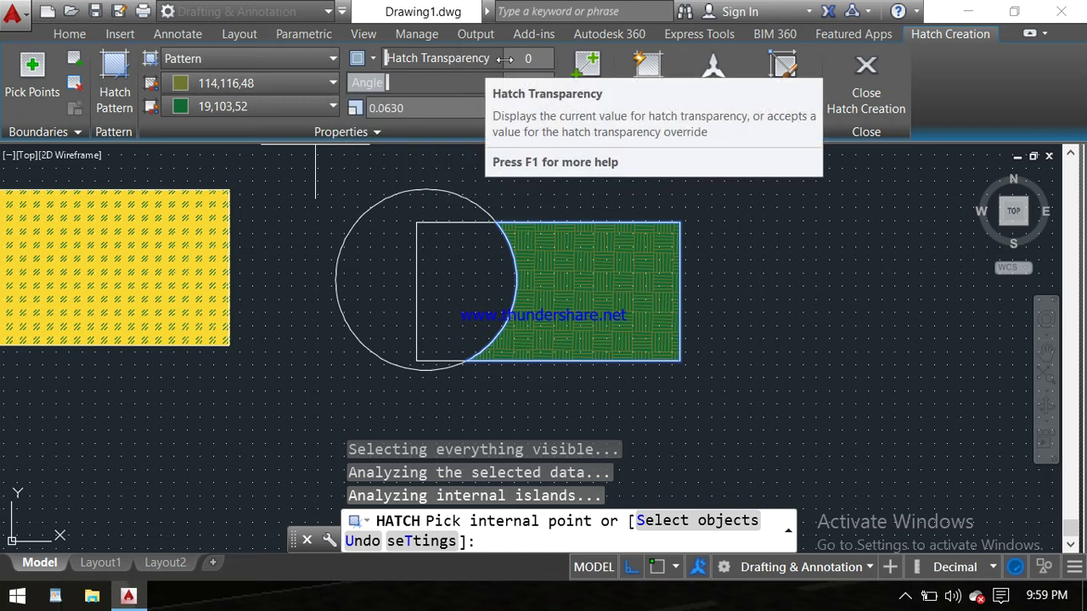
Trial the transparency and angle sliders, then return the pattern angle to 0.
left_click_drag(388, 57, 485, 65)
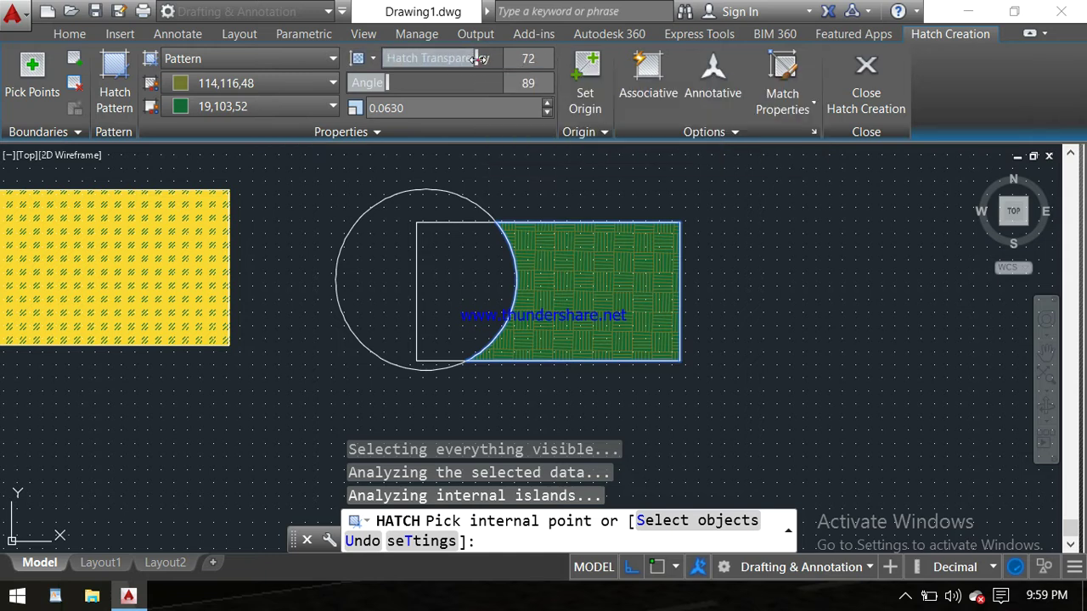
mouse_move(480, 59)
left_mouse_down()
mouse_move(578, 68)
mouse_move(427, 67)
left_mouse_up()
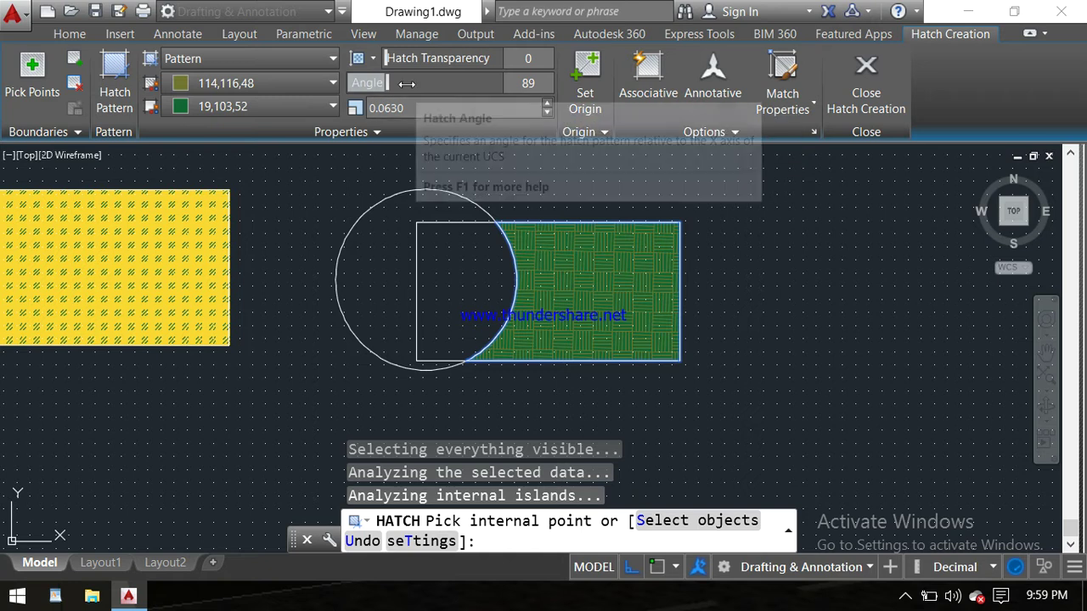
mouse_move(387, 83)
left_mouse_down()
mouse_move(342, 89)
mouse_move(589, 100)
left_mouse_up()
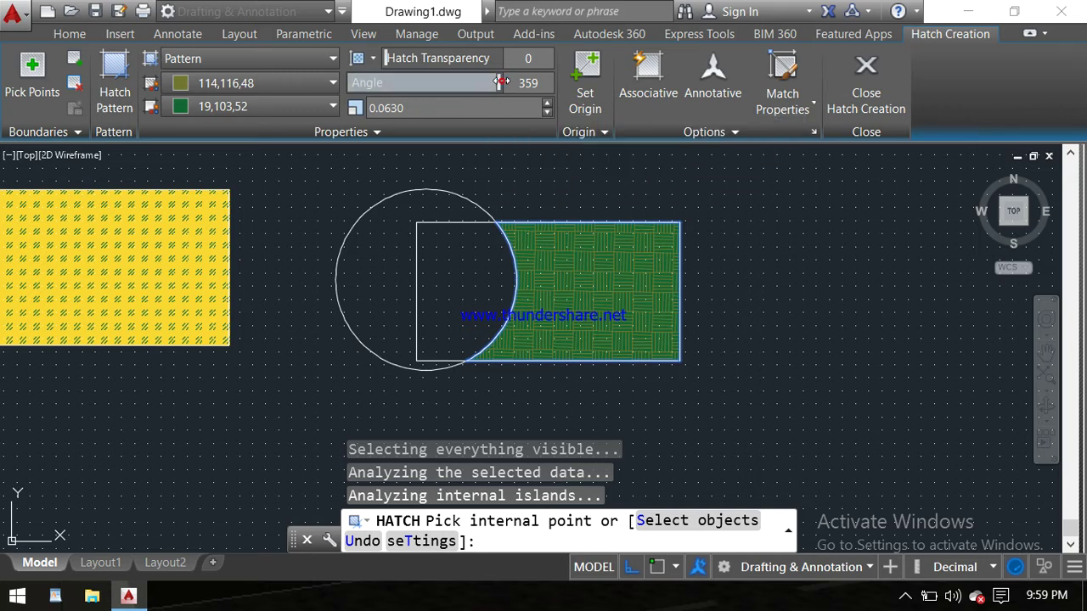
left_click_drag(501, 84, 277, 102)
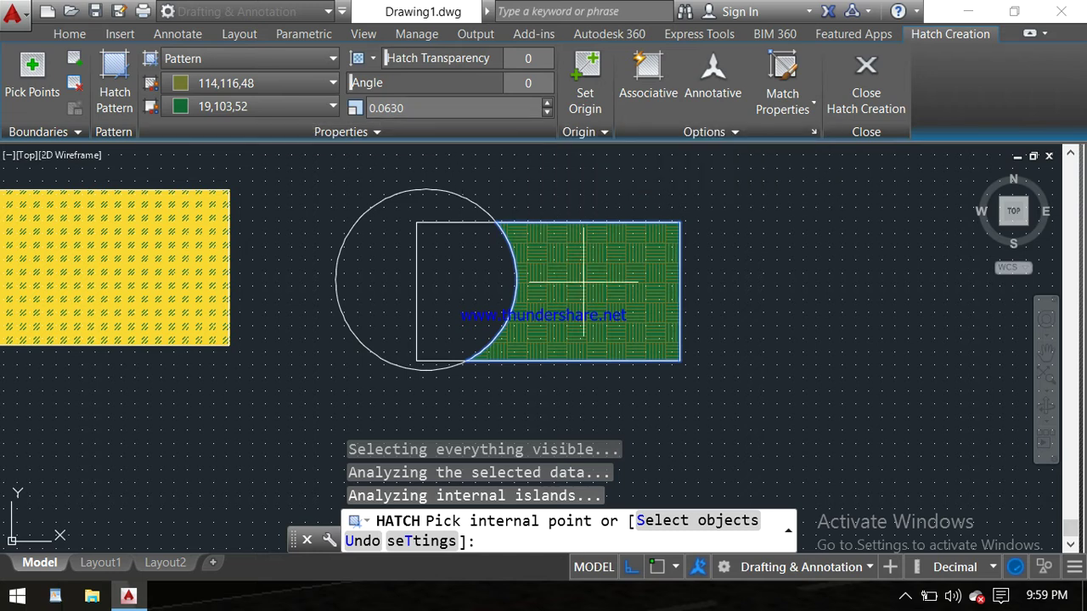
Raise the hatch pattern scale step by step, previewing values up to 0.2100.
scroll(591, 260, "up", 2)
scroll(591, 261, "up", 5)
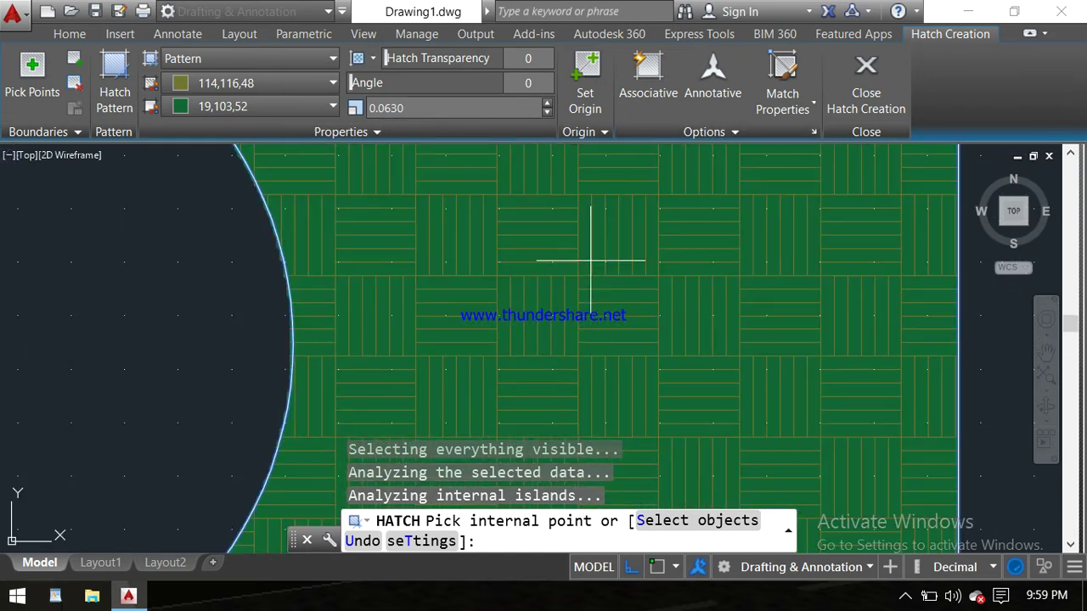
scroll(591, 261, "down", 5)
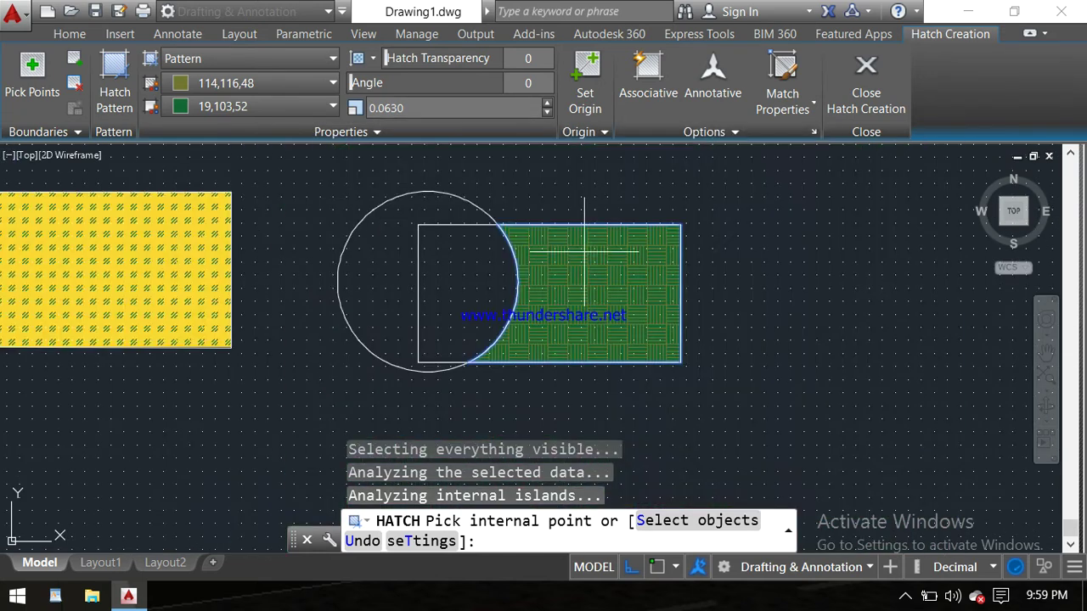
left_click(546, 104)
left_click(546, 103)
left_click(546, 103)
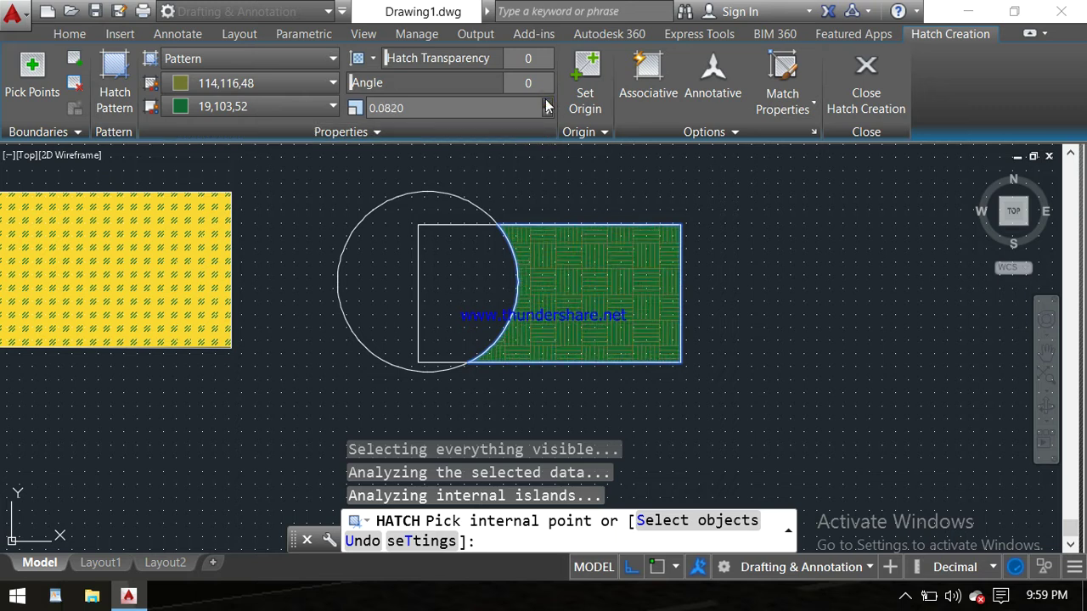
left_click(546, 103)
left_click(546, 104)
left_click(546, 104)
left_click(547, 104)
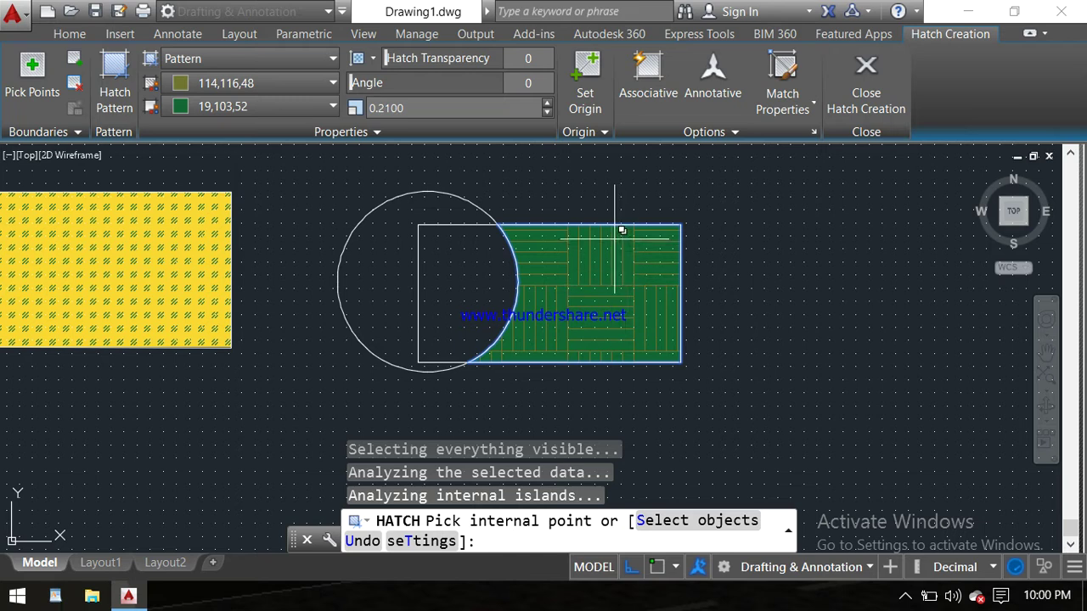
Lower the hatch pattern scale back down until it reads 0.0680.
left_click(546, 113)
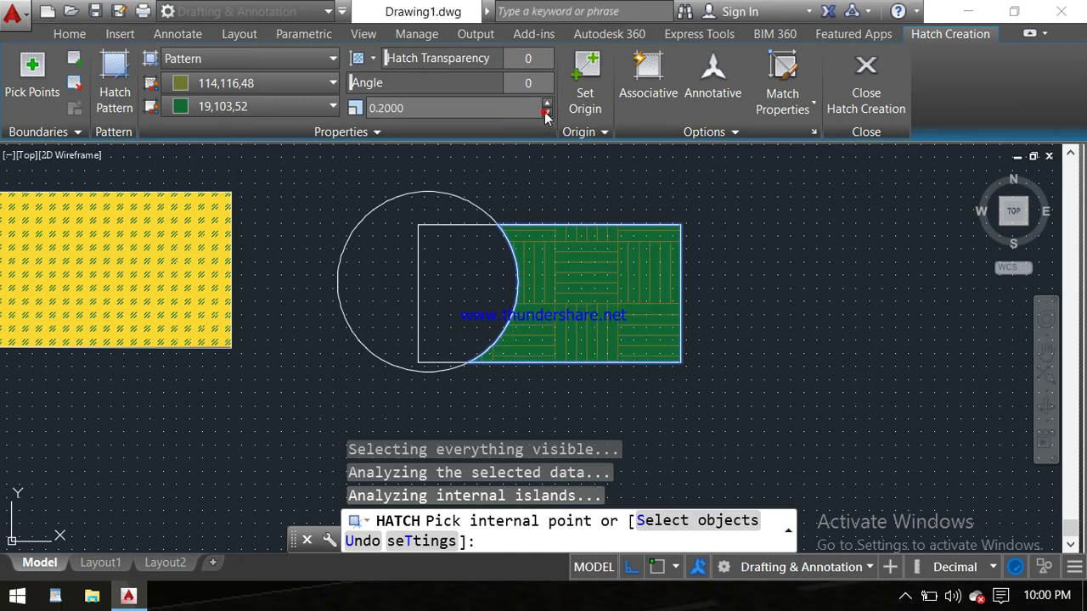
left_click(546, 112)
left_click(546, 112)
left_click(546, 113)
left_click(546, 113)
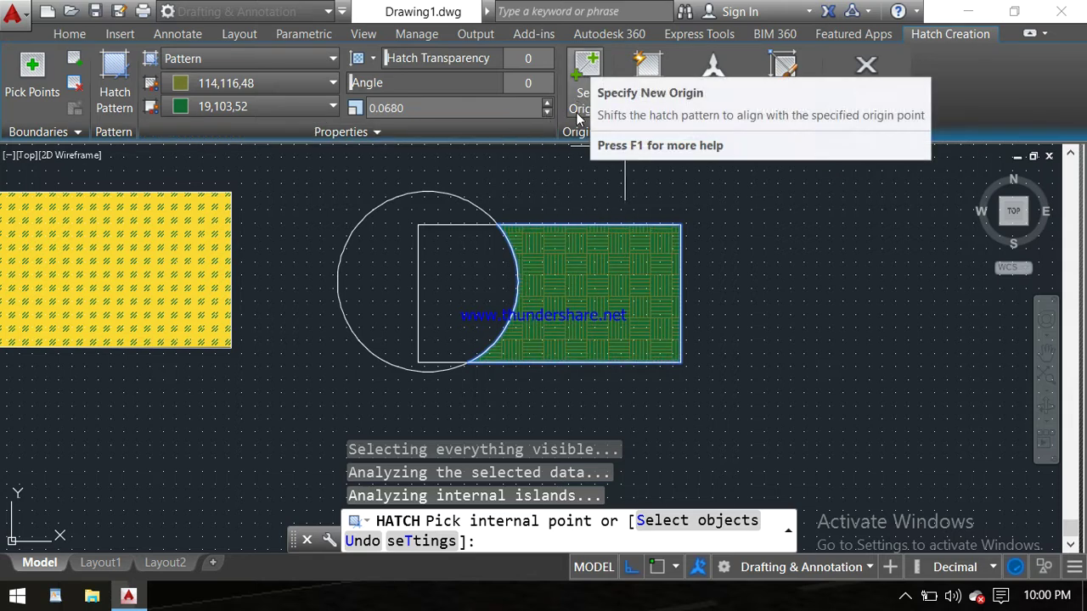
Set the hatch origin to the rectangle's top-right corner, picking its polyline from selection cycling.
scroll(626, 243, "up", 2)
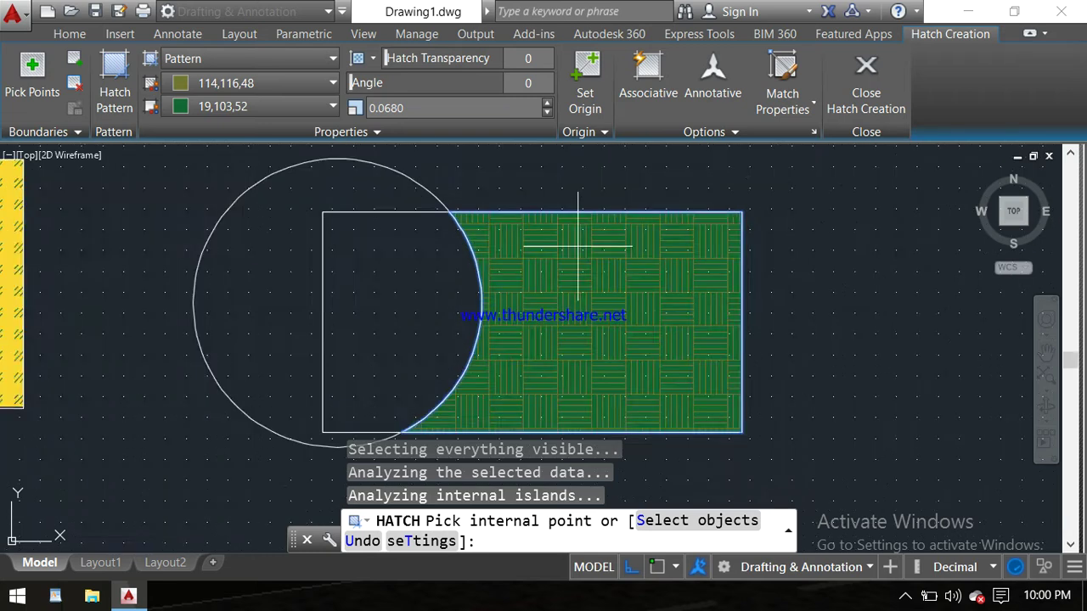
scroll(595, 221, "up", 2)
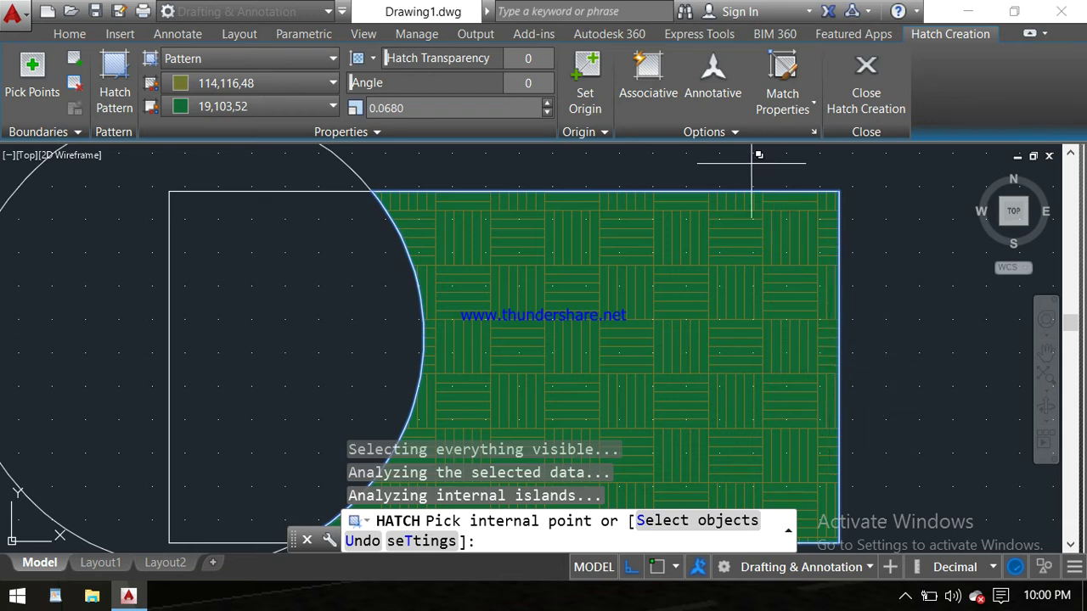
left_click(584, 69)
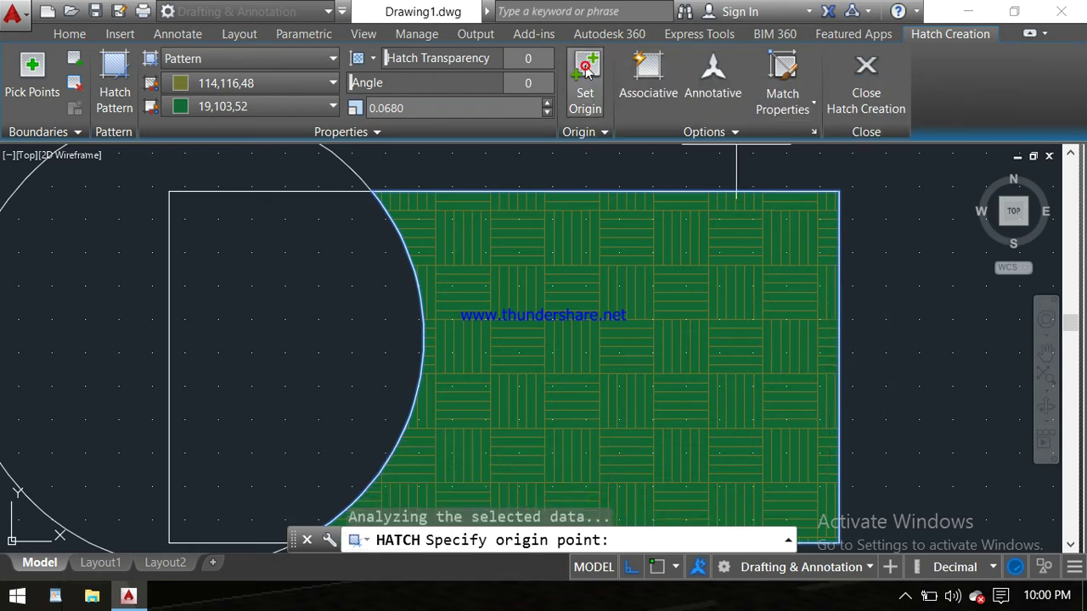
left_click(843, 194)
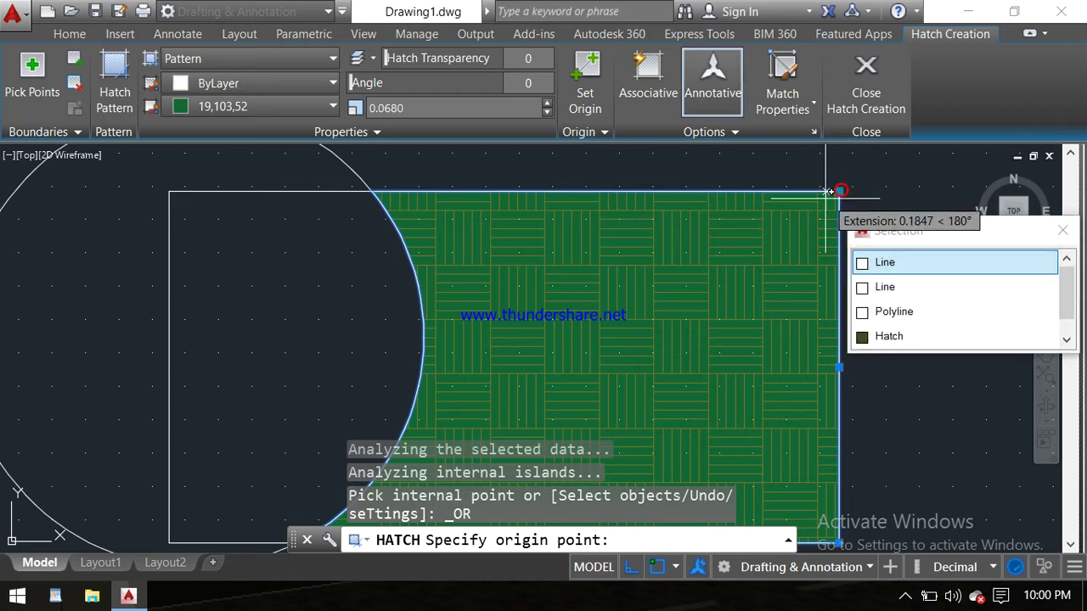
left_click(864, 312)
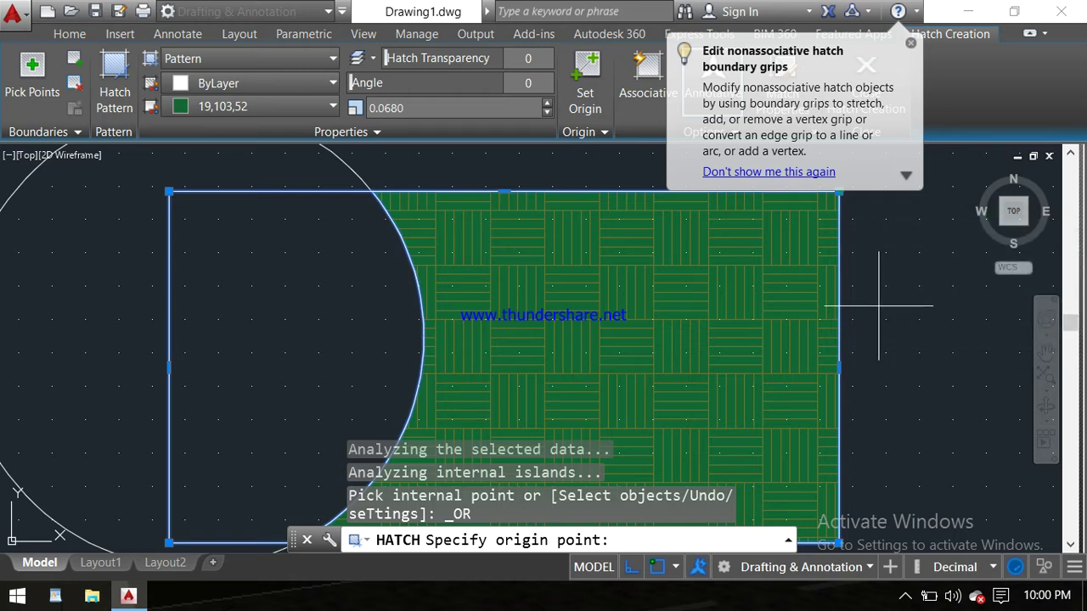
left_click(794, 269)
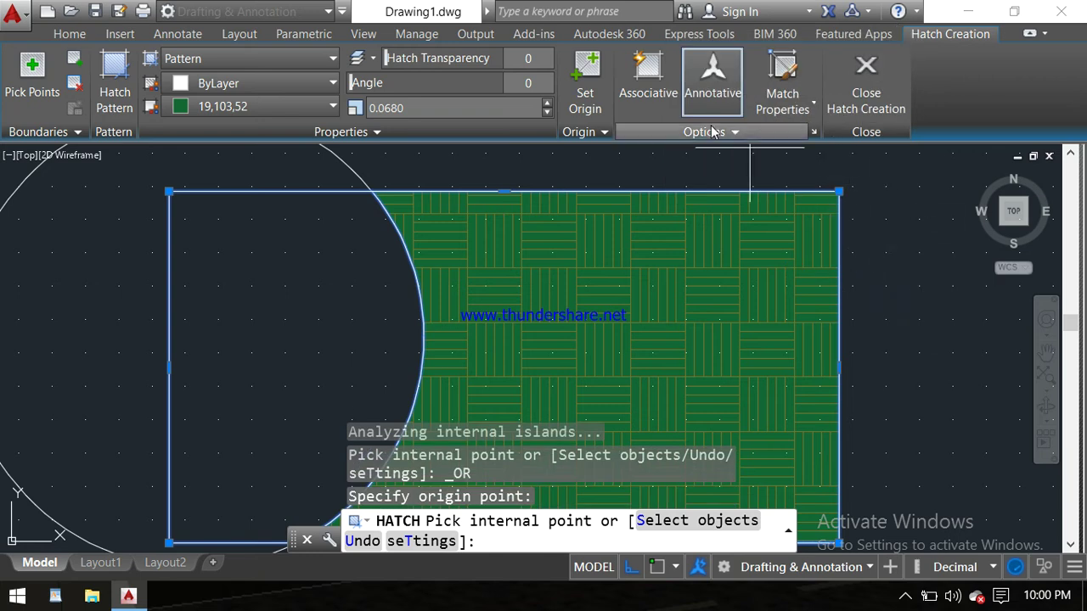
Reset the hatch origin at the rectangle's top-right corner and pan the rectangle into view.
left_click(586, 81)
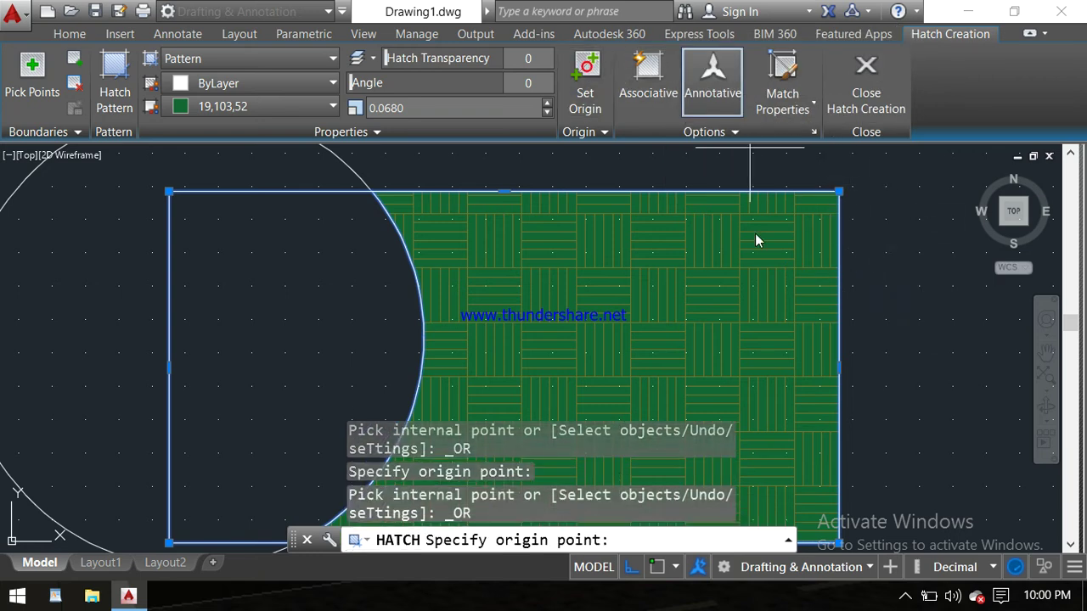
left_click(841, 196)
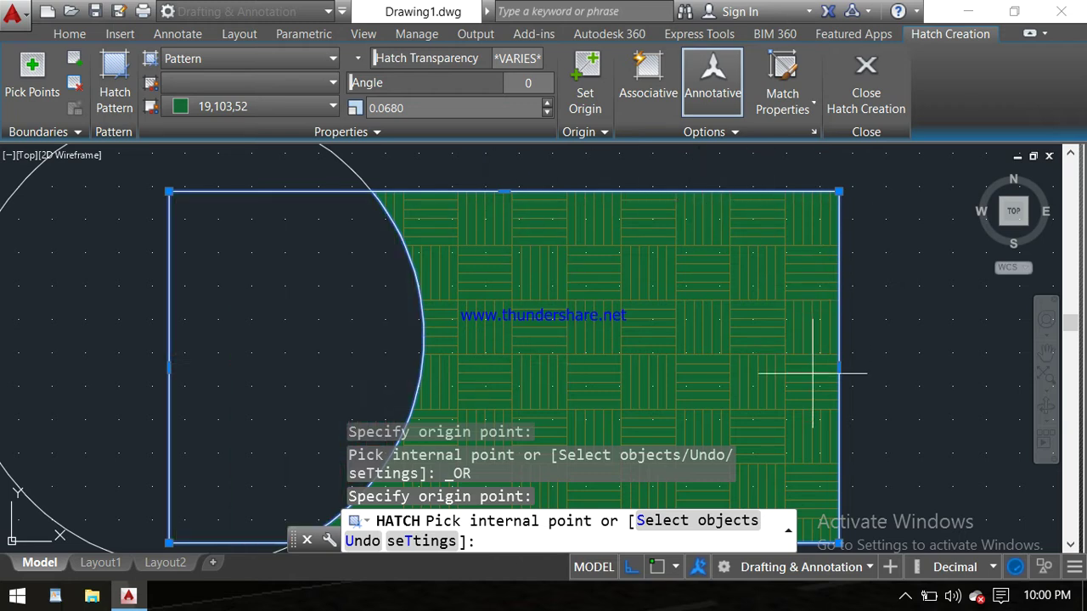
mouse_move(819, 366)
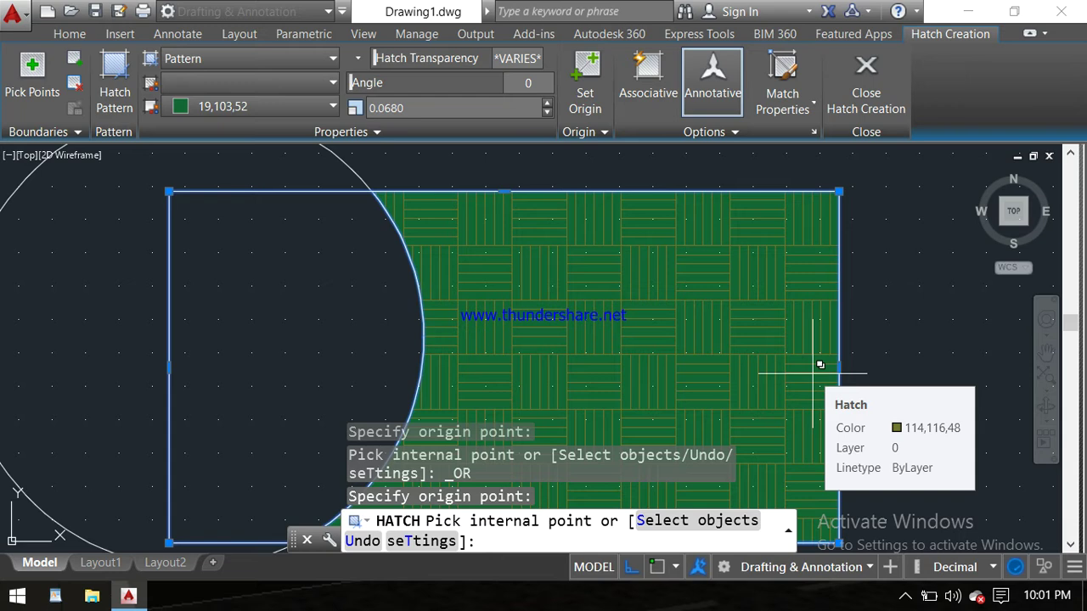
scroll(833, 340, "down", 2)
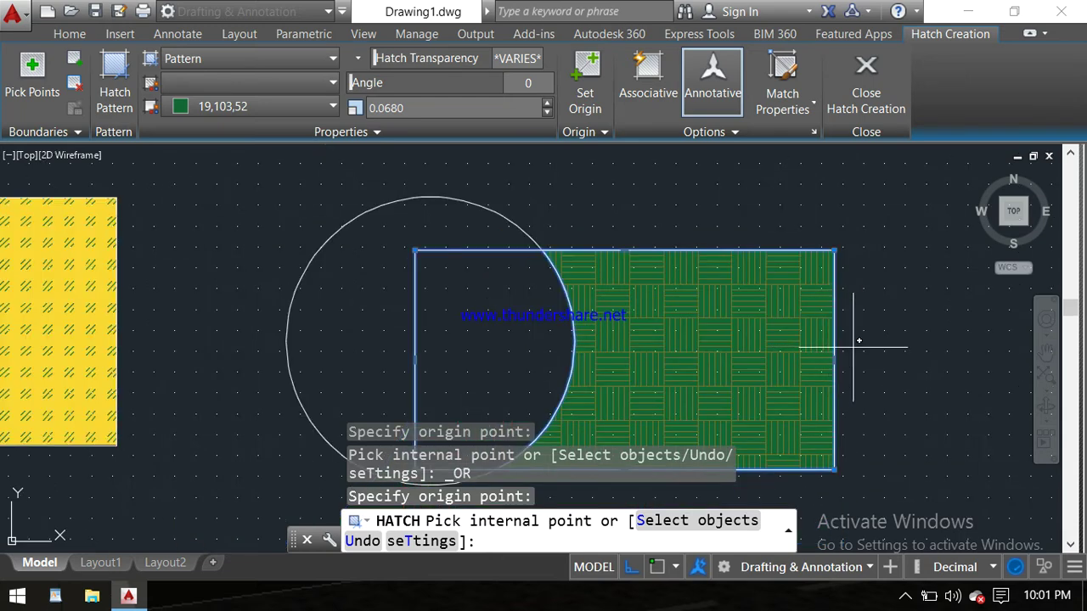
mouse_move(860, 340)
middle_mouse_down()
mouse_move(795, 357)
mouse_move(574, 326)
middle_mouse_up()
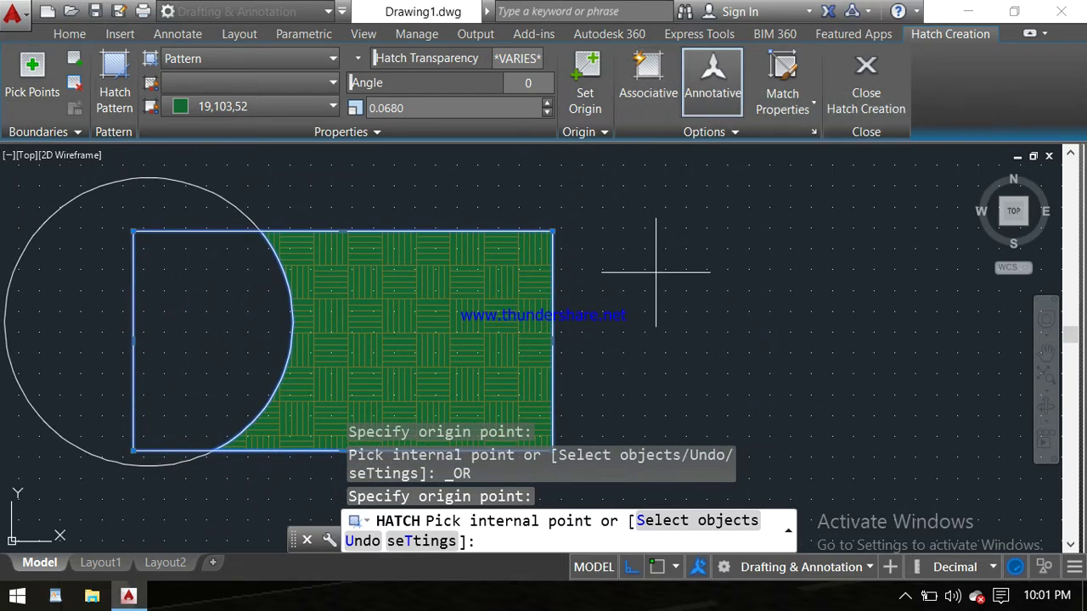
scroll(643, 278, "up", 1)
scroll(697, 293, "down", 1)
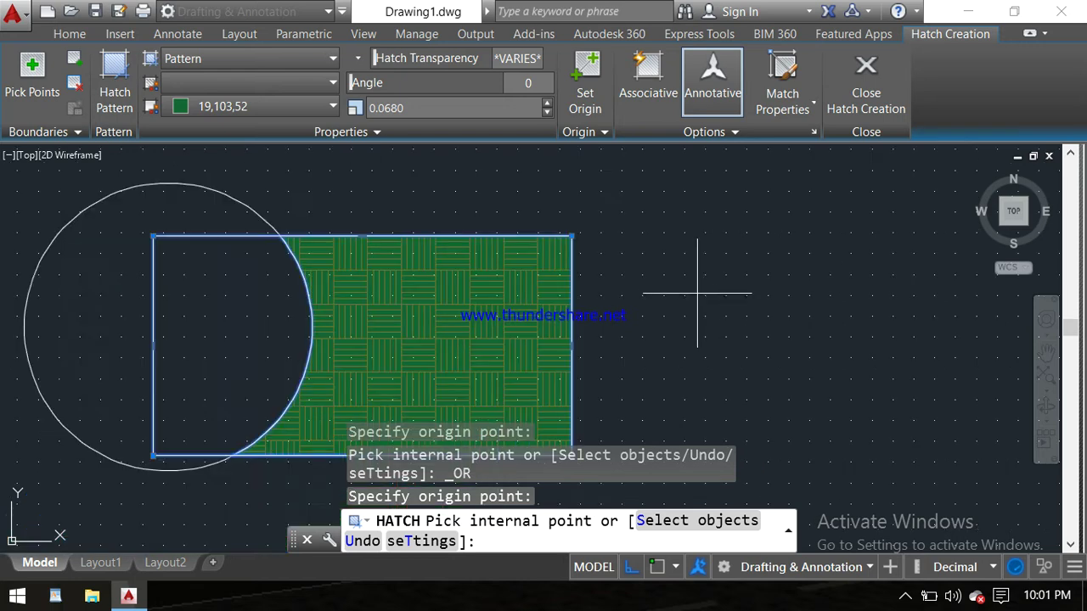
middle_click_drag(728, 308, 458, 286)
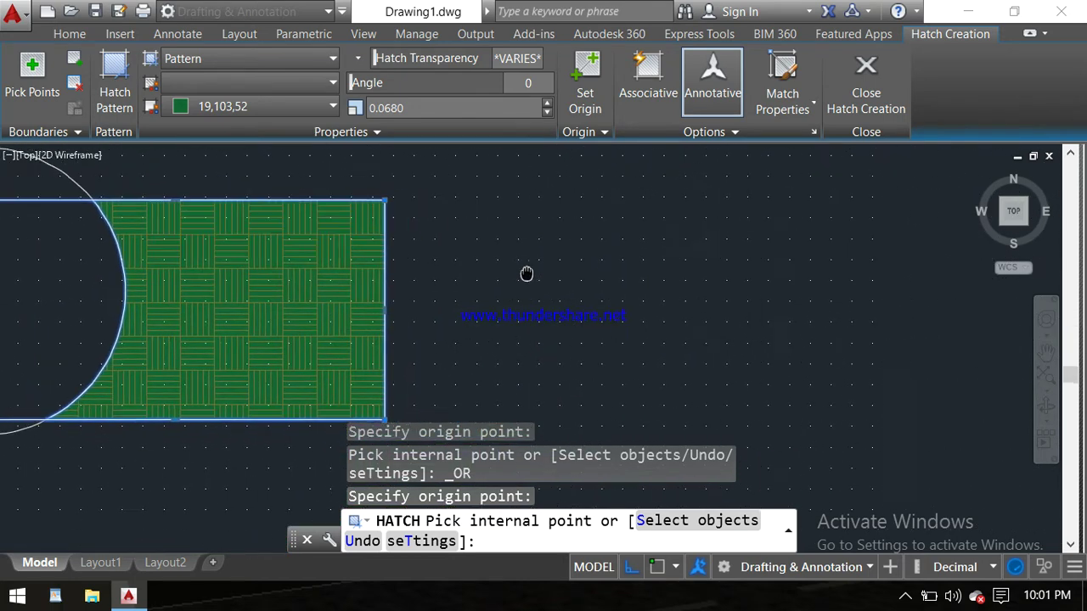
Pick a fill point, dismiss the closed-boundary error, and exit the hatch command.
type("c")
key("Return")
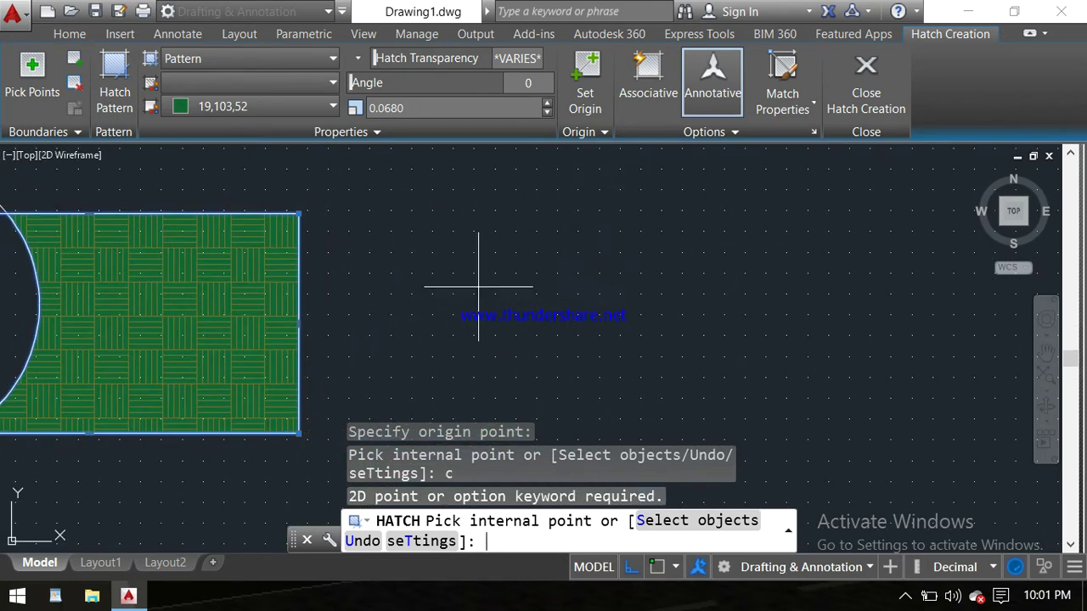
left_click(492, 255)
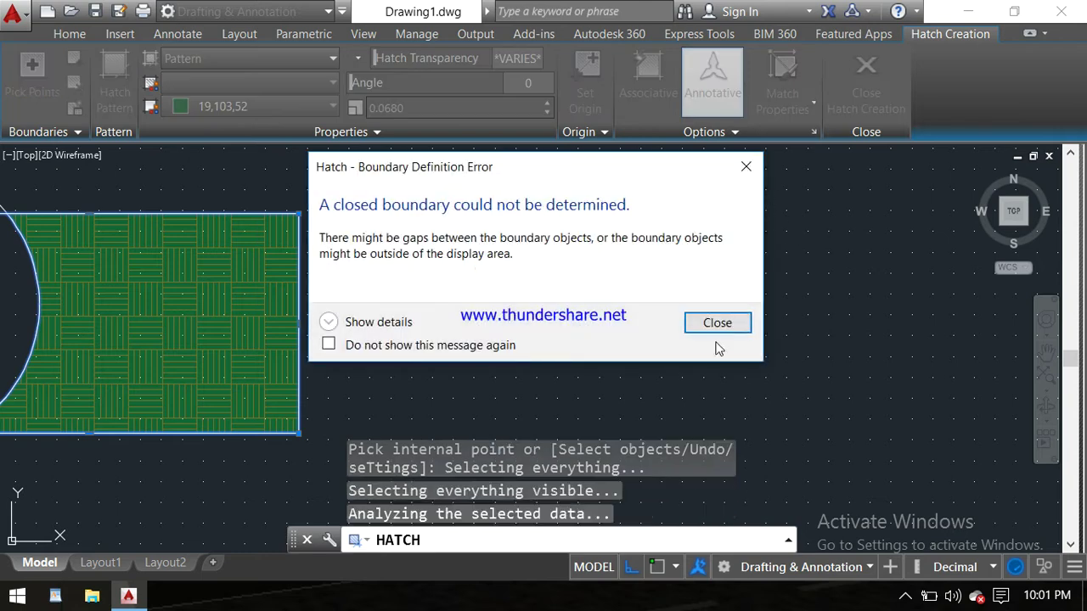
left_click(716, 325)
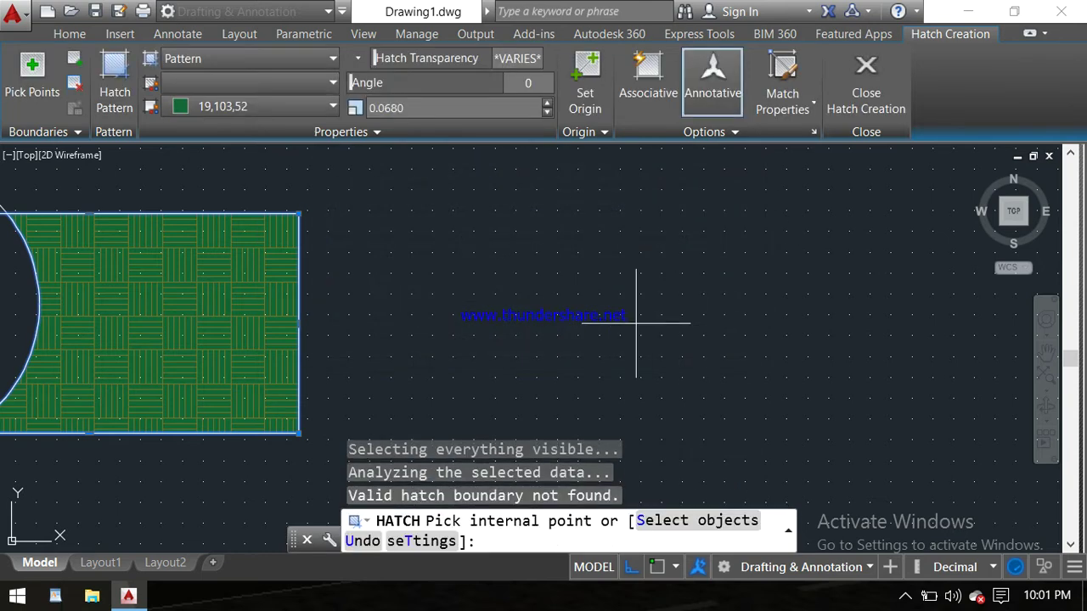
key("Escape")
Draw two equal circles to the right of the rectangle with C.
type("c")
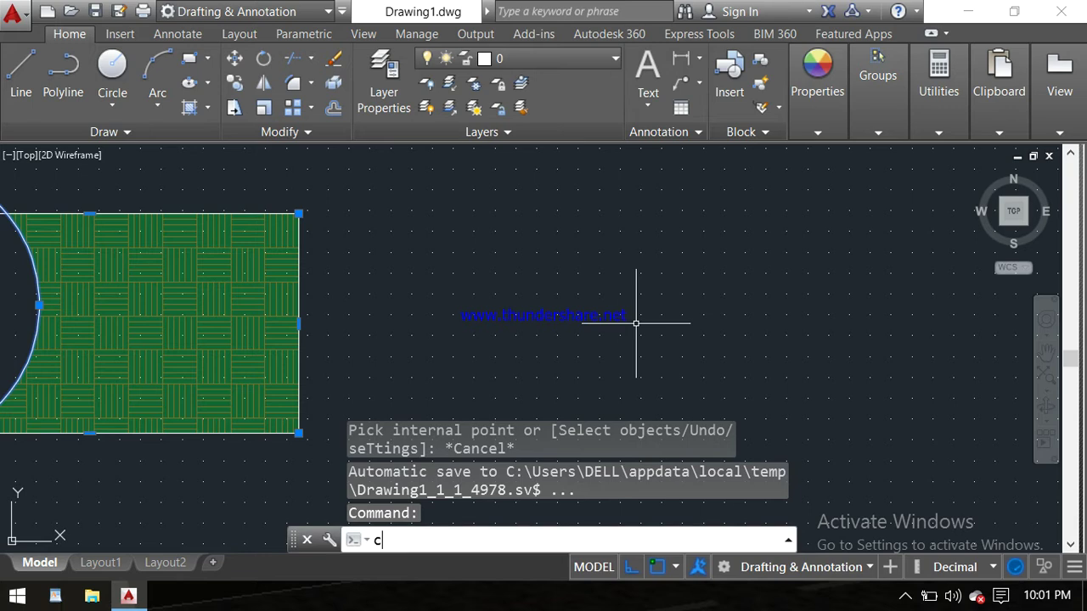
key("Return")
left_click(568, 310)
left_click(586, 236)
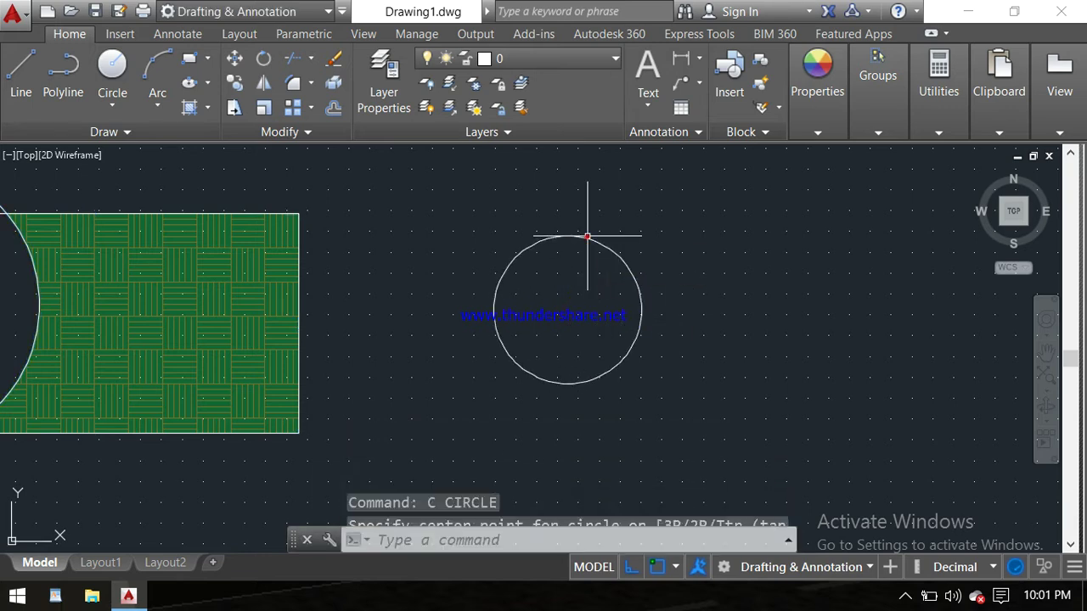
key("Return")
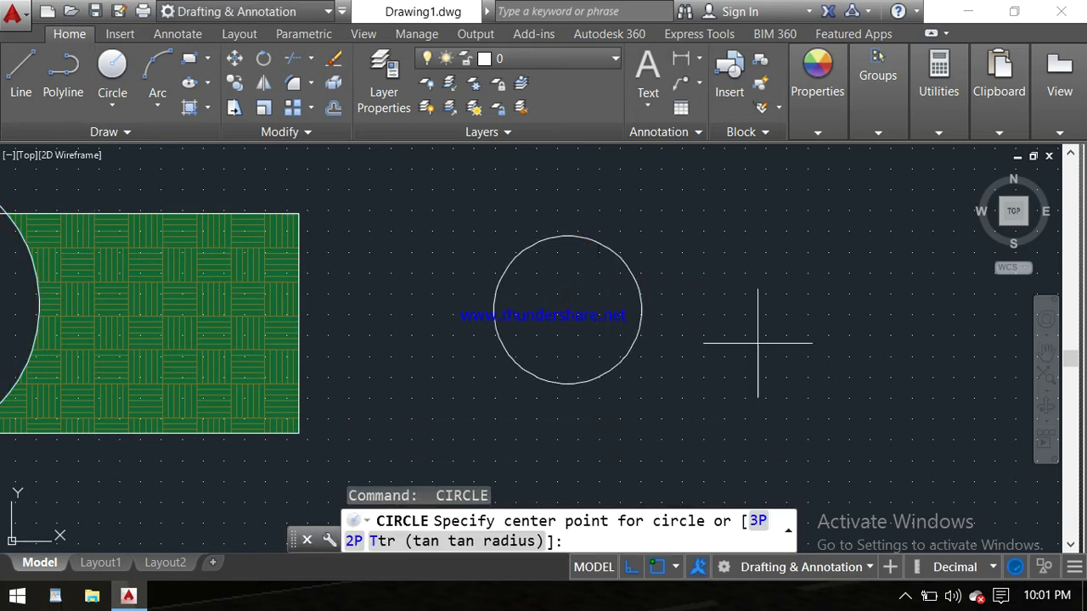
left_click(813, 307)
left_click(821, 233)
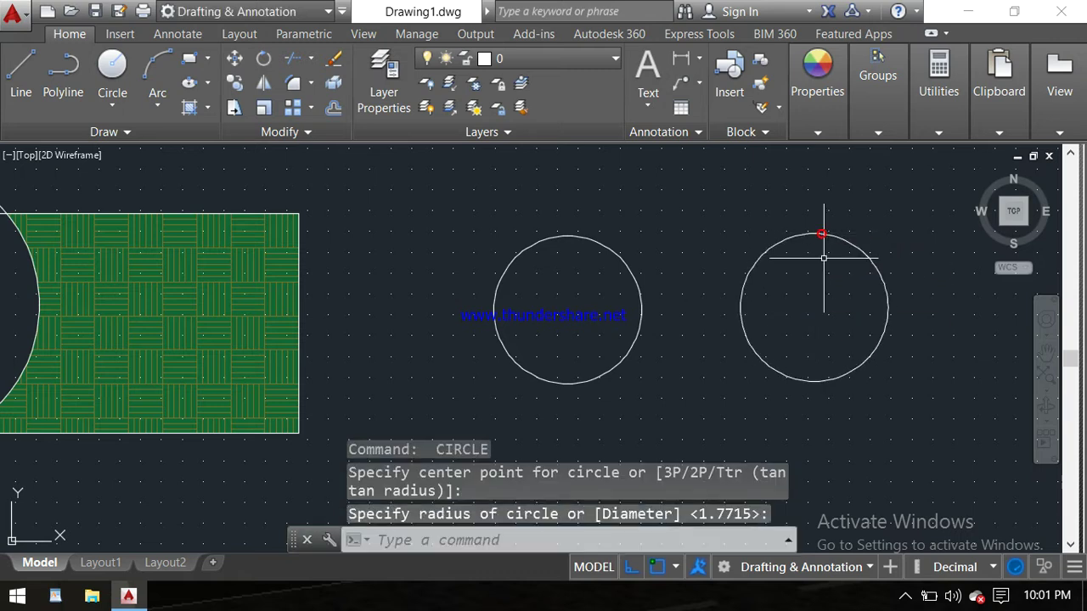
Fill both circles with the AR-HBONE herringbone hatch and close the hatch command.
left_click(189, 105)
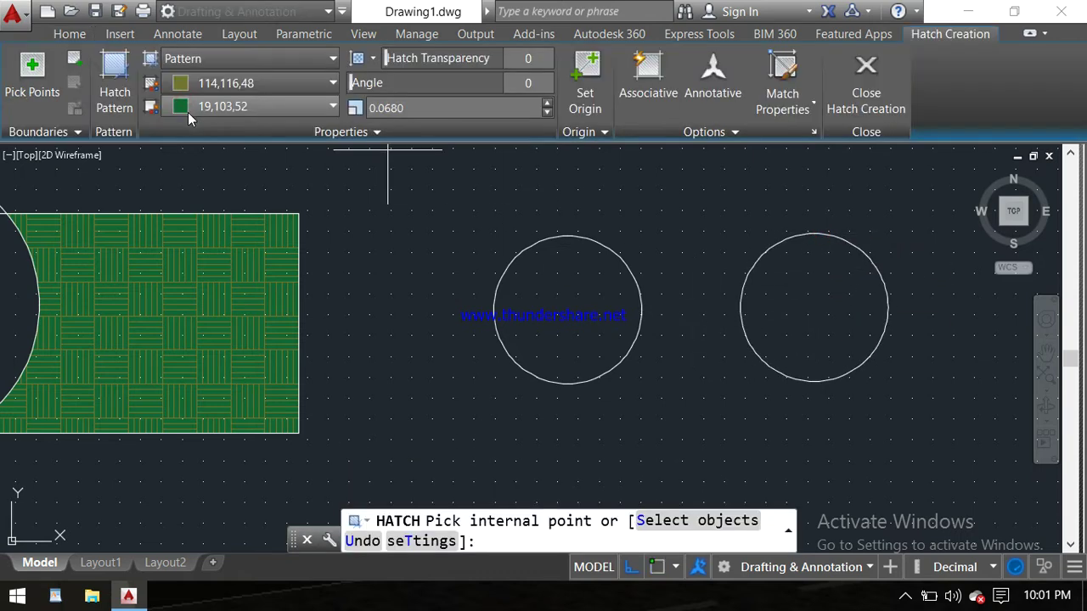
left_click(120, 72)
left_click(214, 149)
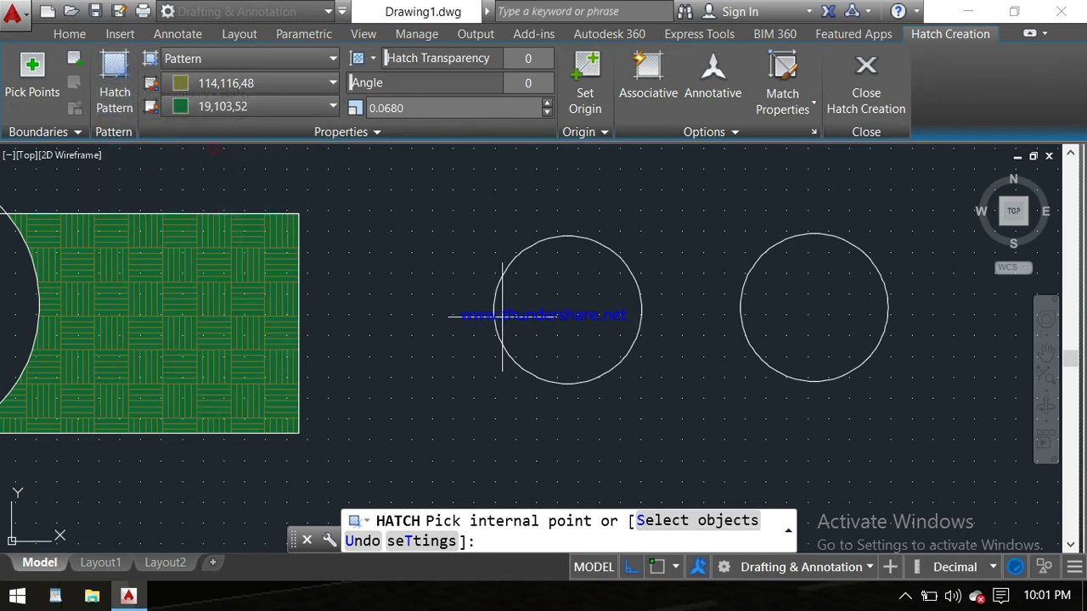
left_click(600, 302)
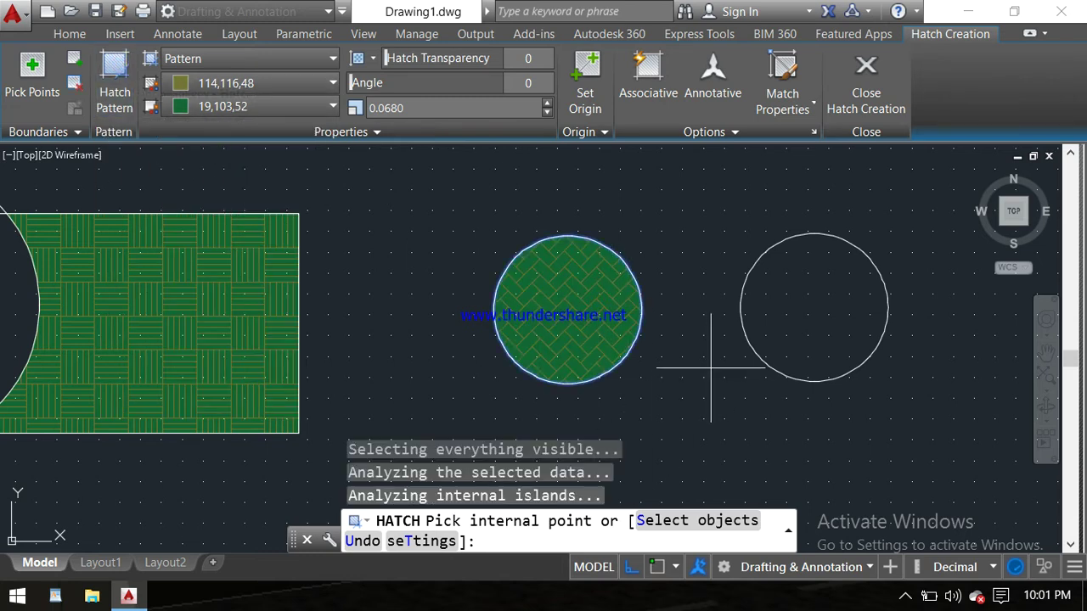
left_click(813, 301)
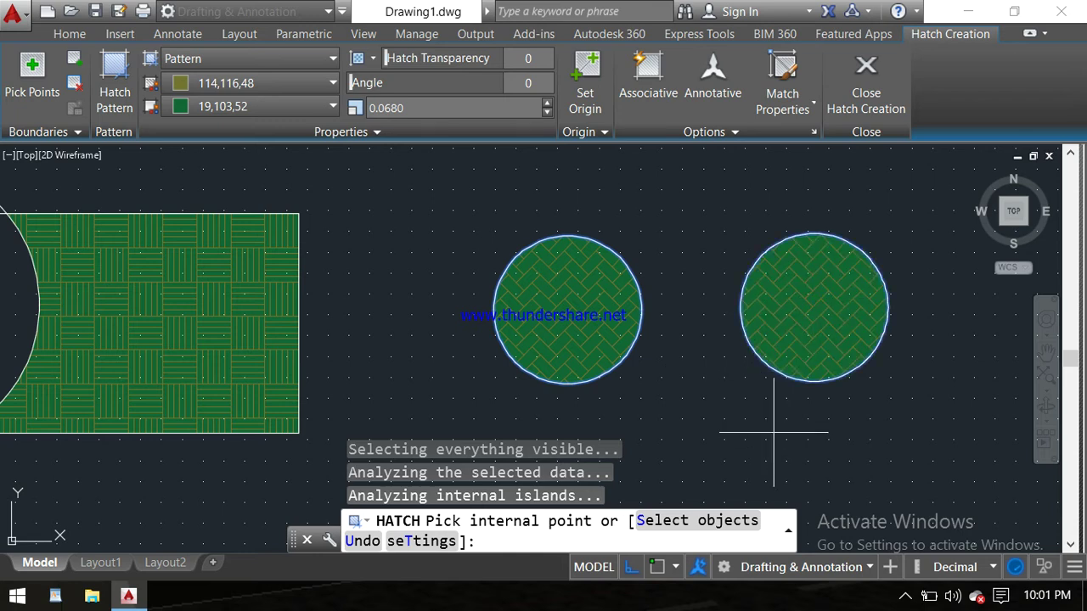
left_click(815, 347)
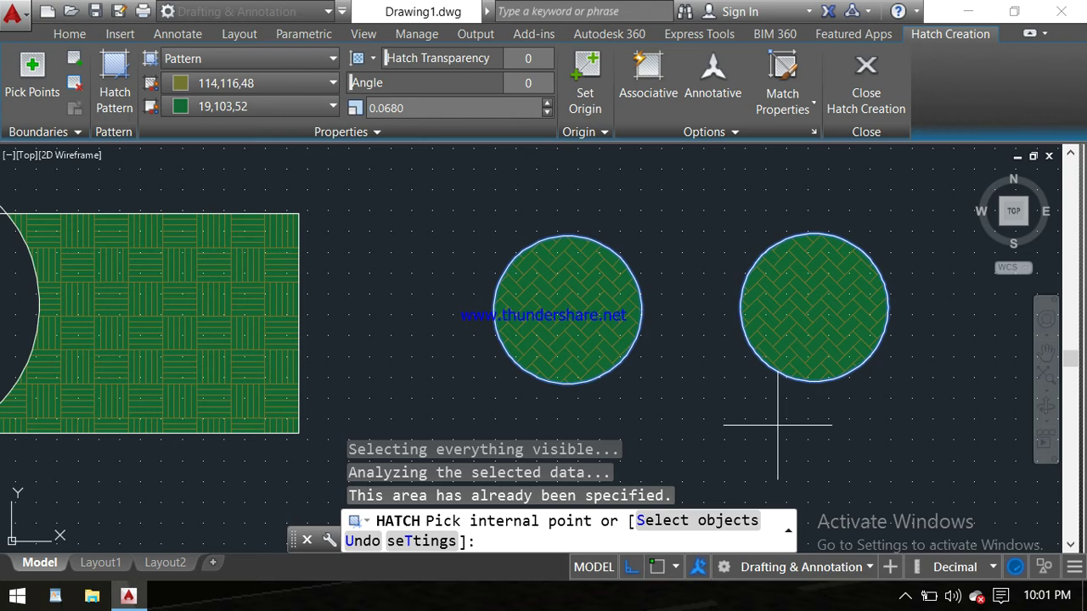
left_click(831, 328)
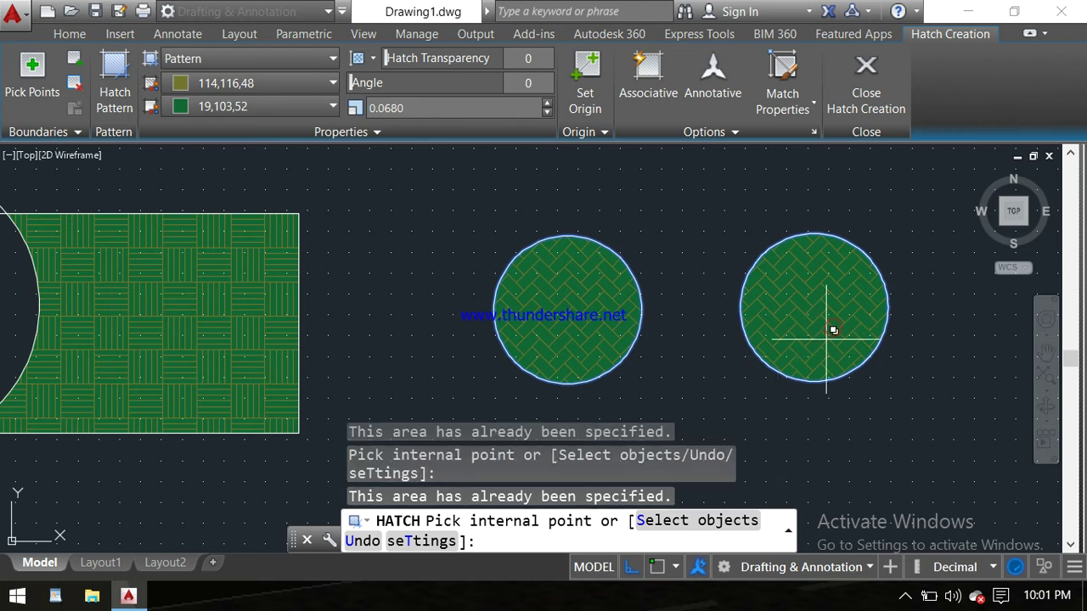
key("Escape")
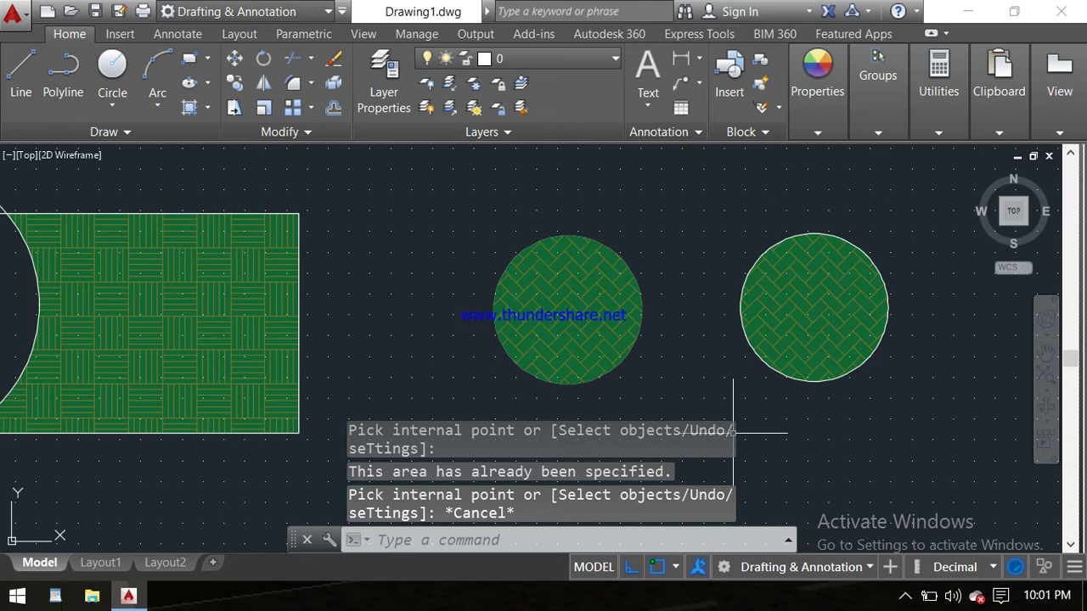
Window-select the herringbone hatches in both circles and delete them.
key("Escape")
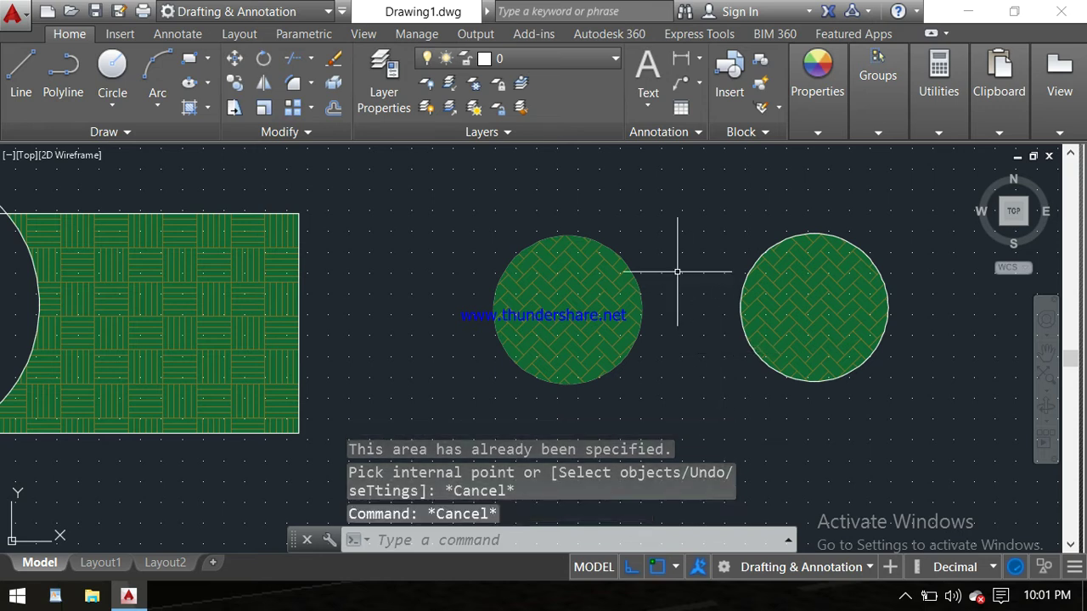
left_click(677, 270)
left_click(448, 344)
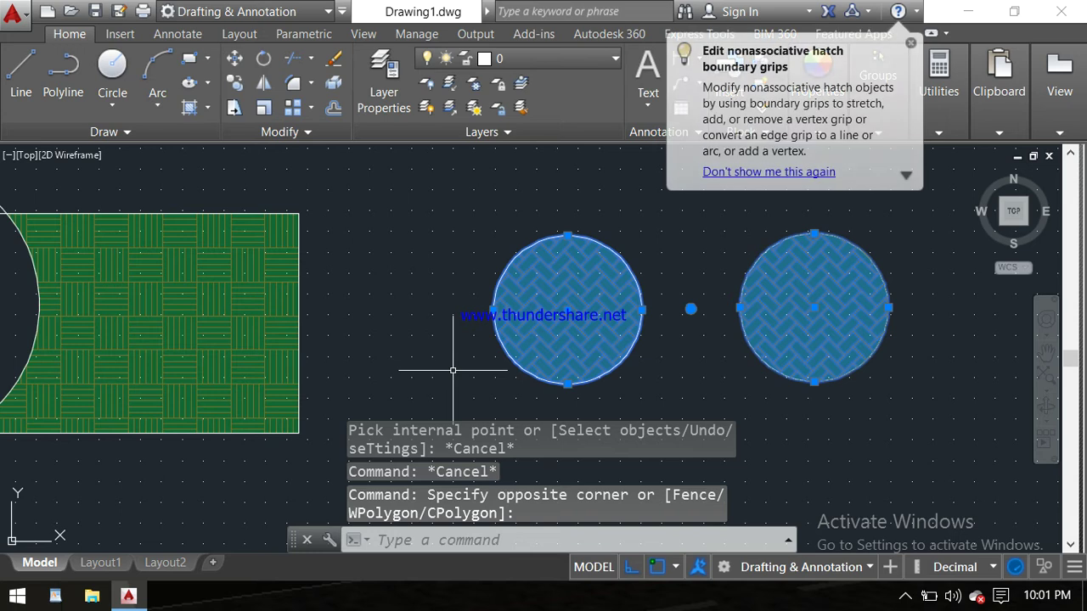
key("Delete")
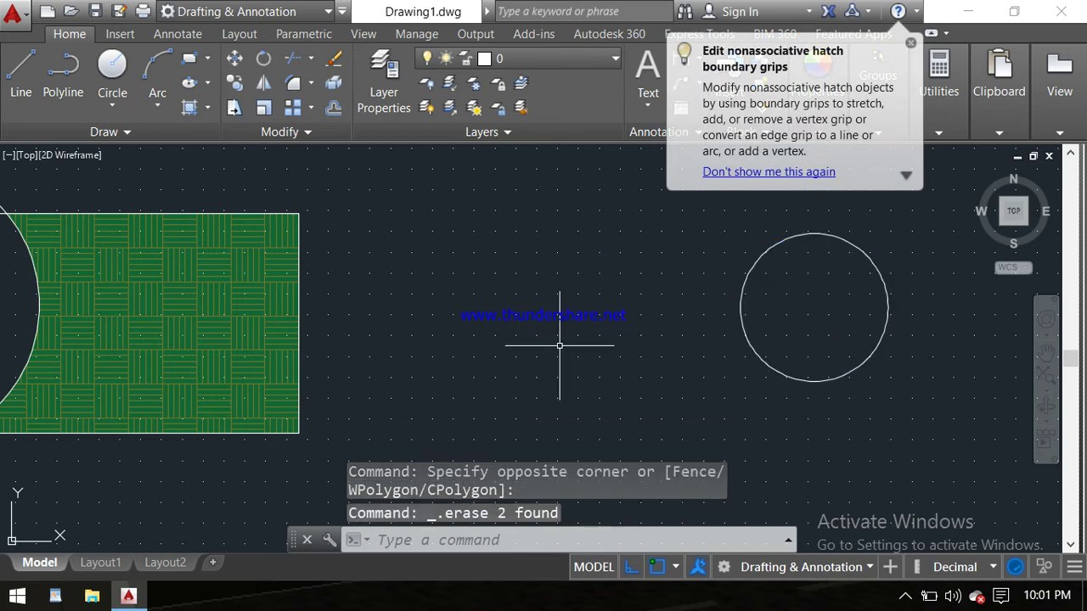
Redraw the left circle with C and start a new hatch.
type("c")
key("Return")
left_click(588, 308)
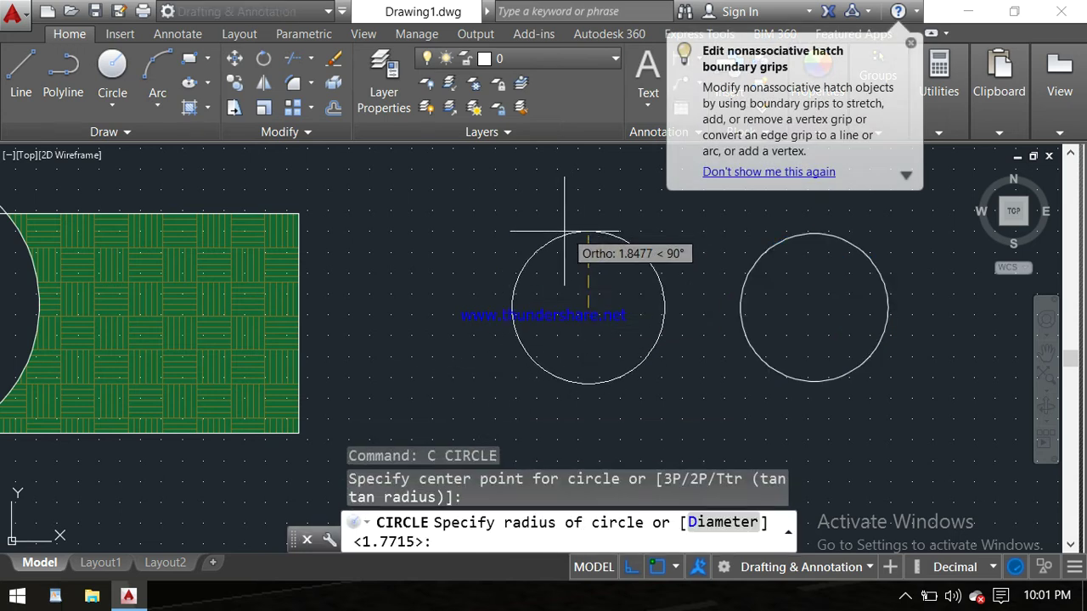
left_click(574, 242)
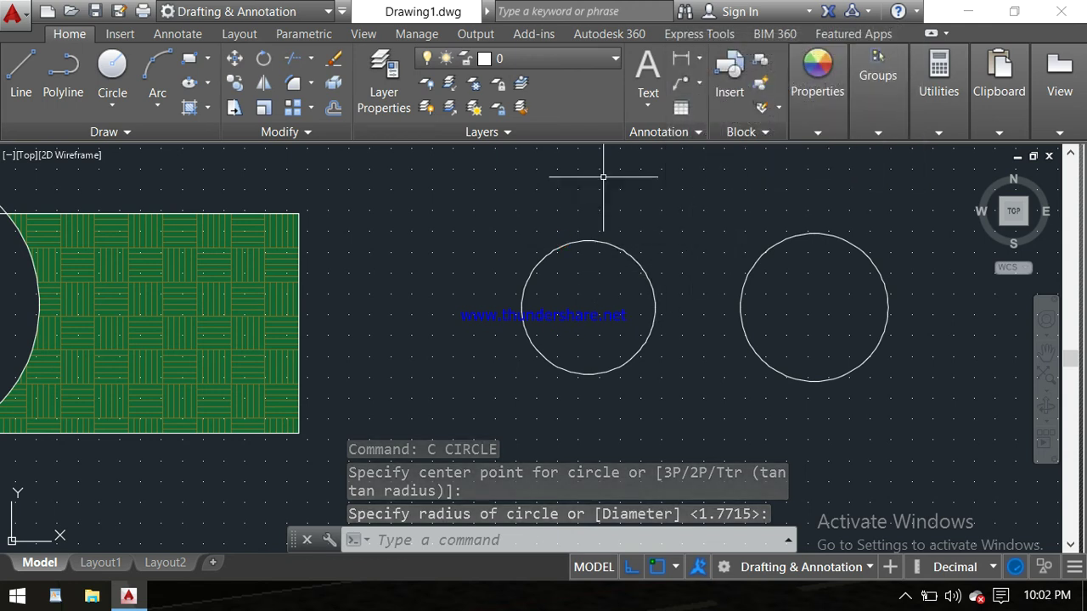
left_click(190, 108)
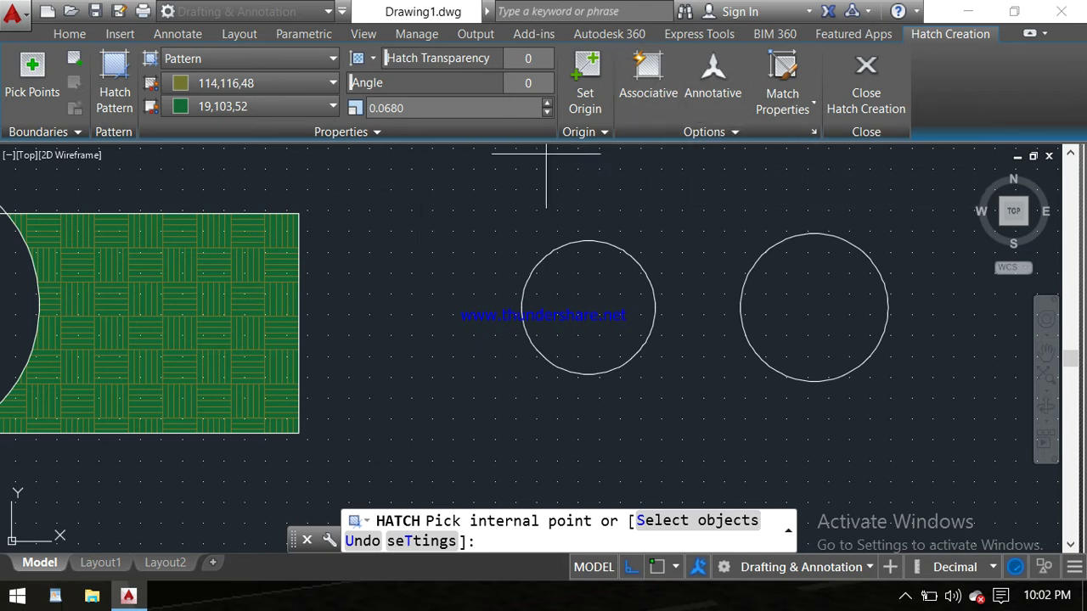
Fill the left circle with the AR-HBONE herringbone pattern.
left_click(121, 70)
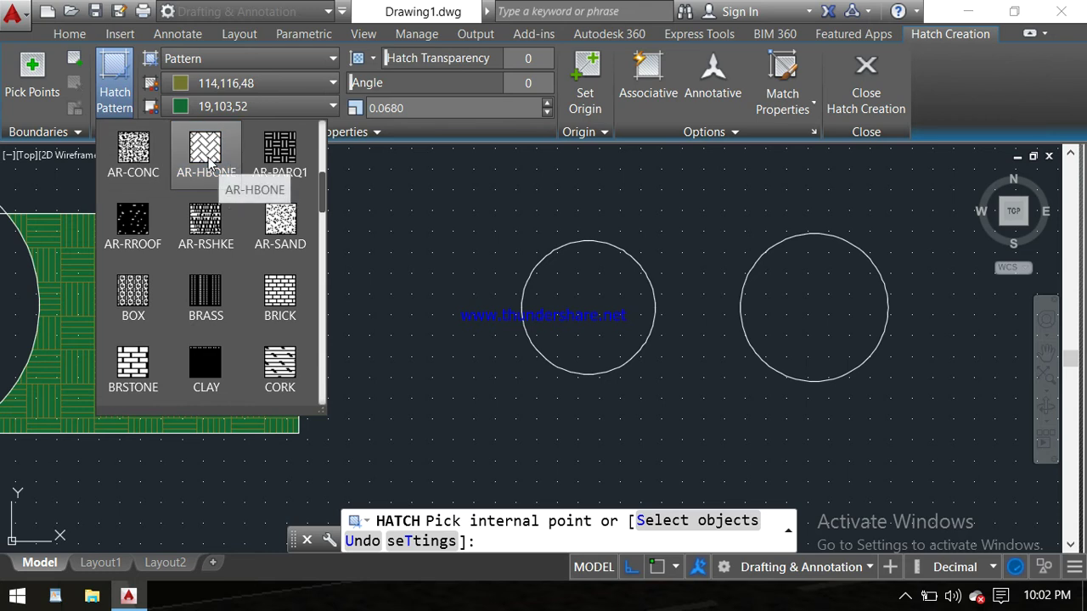
left_click(208, 161)
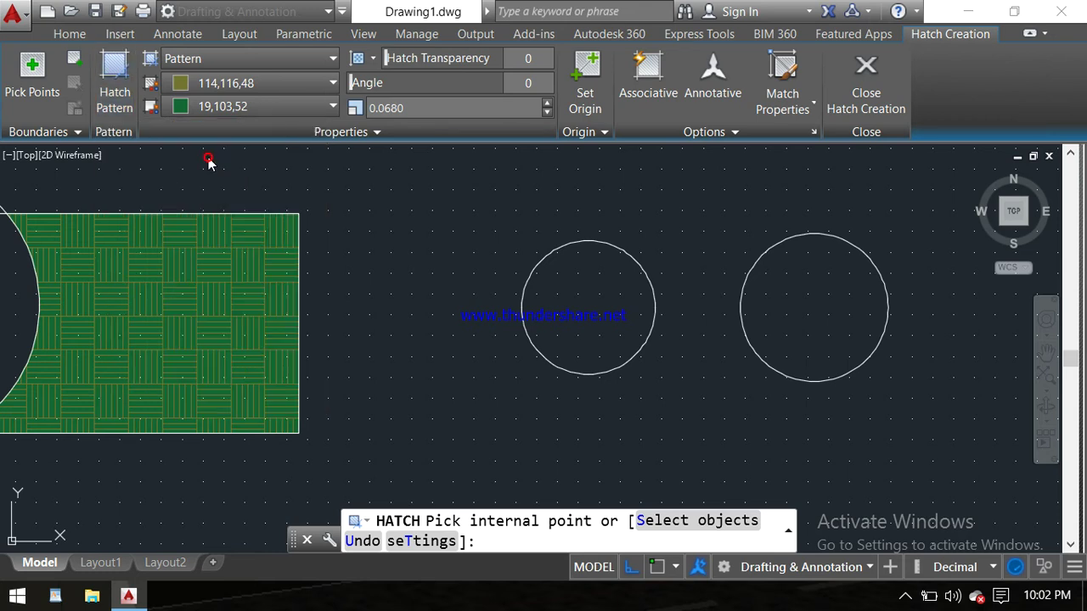
left_click(592, 302)
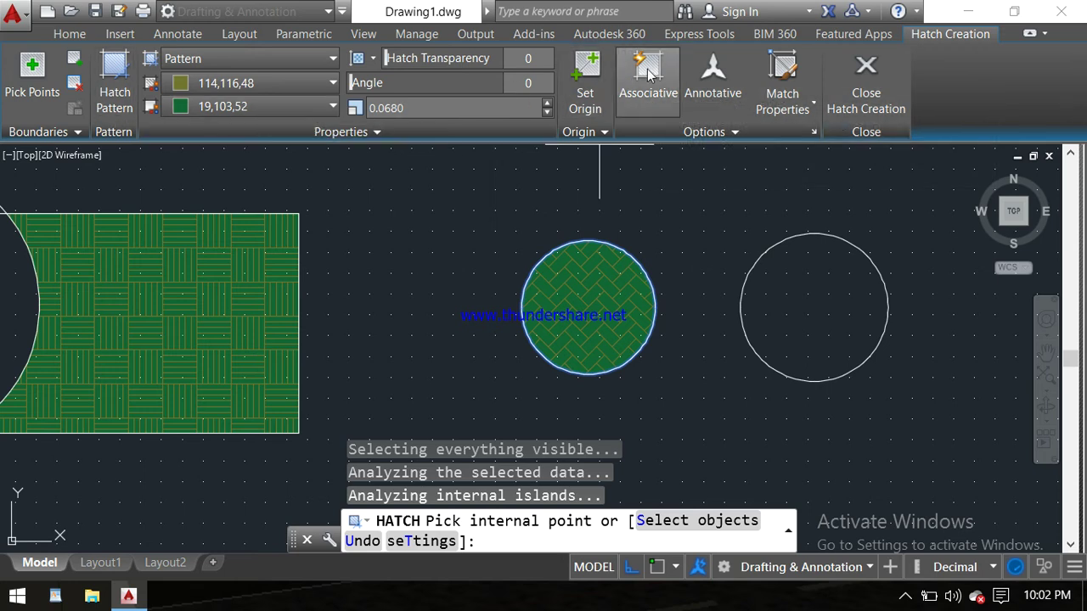
Turn on Associative, fill the right circle with AR-HBONE, and finish the hatch.
left_click(654, 68)
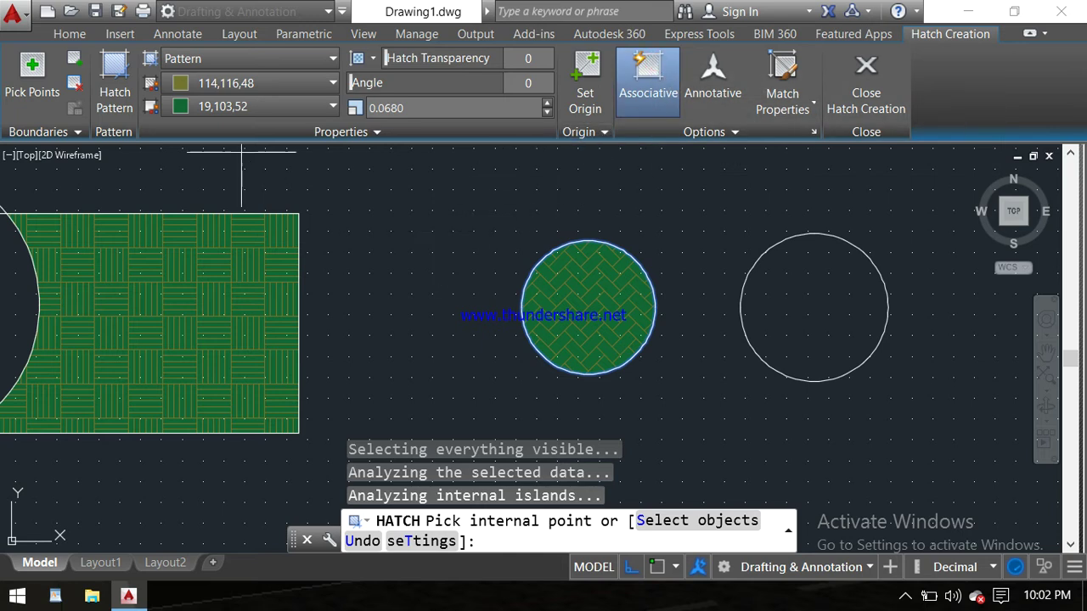
left_click(114, 85)
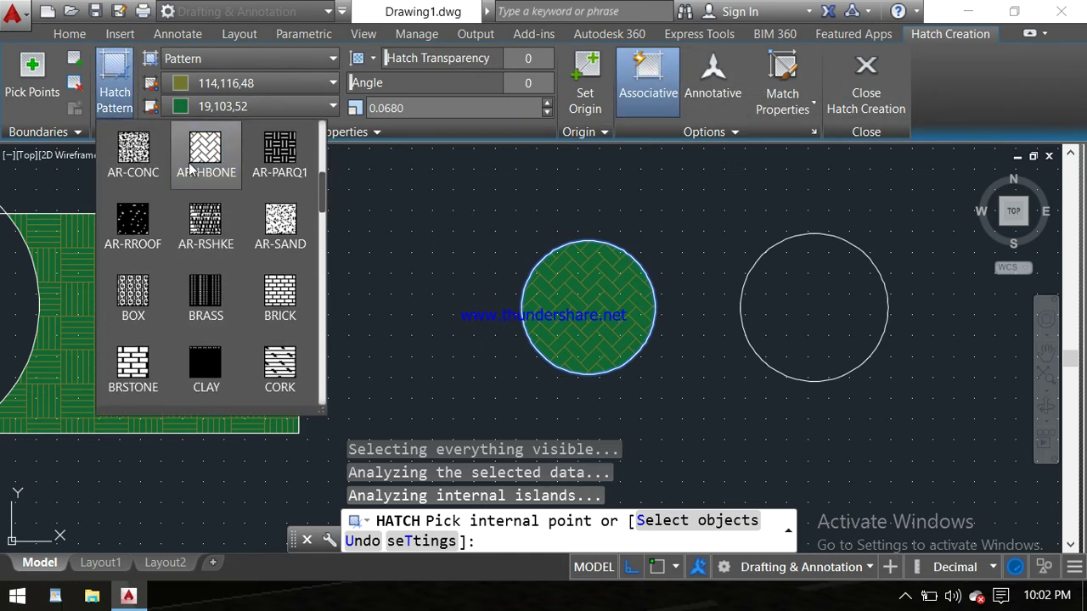
left_click(190, 169)
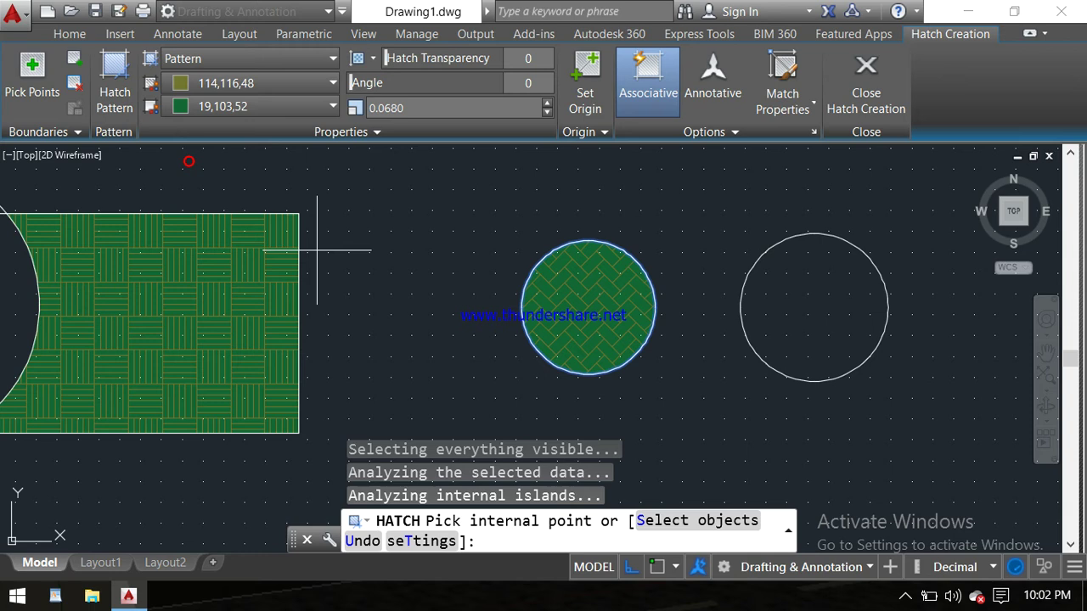
left_click(808, 289)
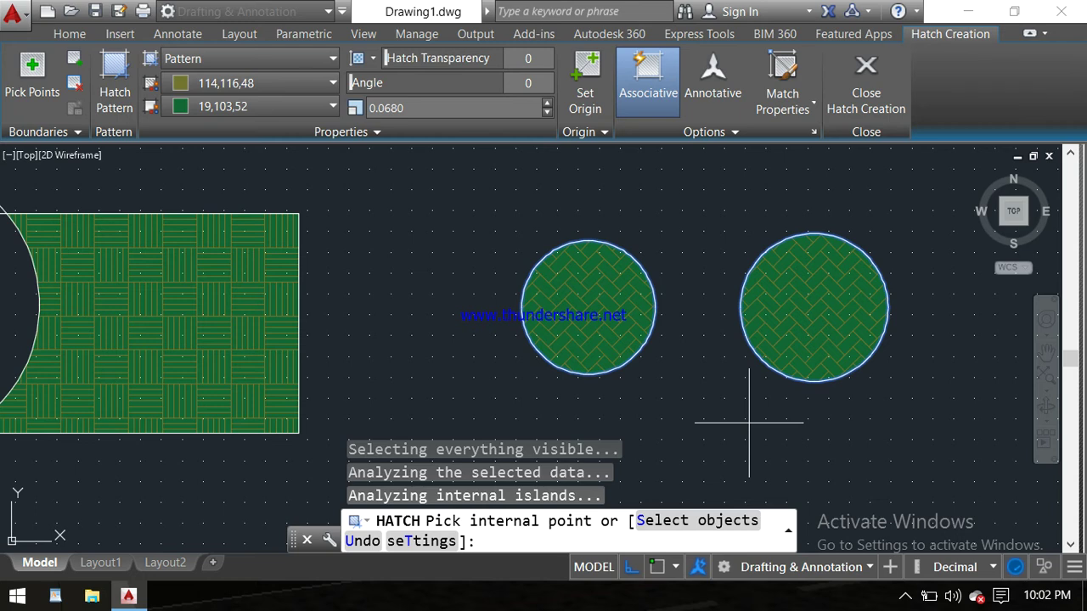
key("Return")
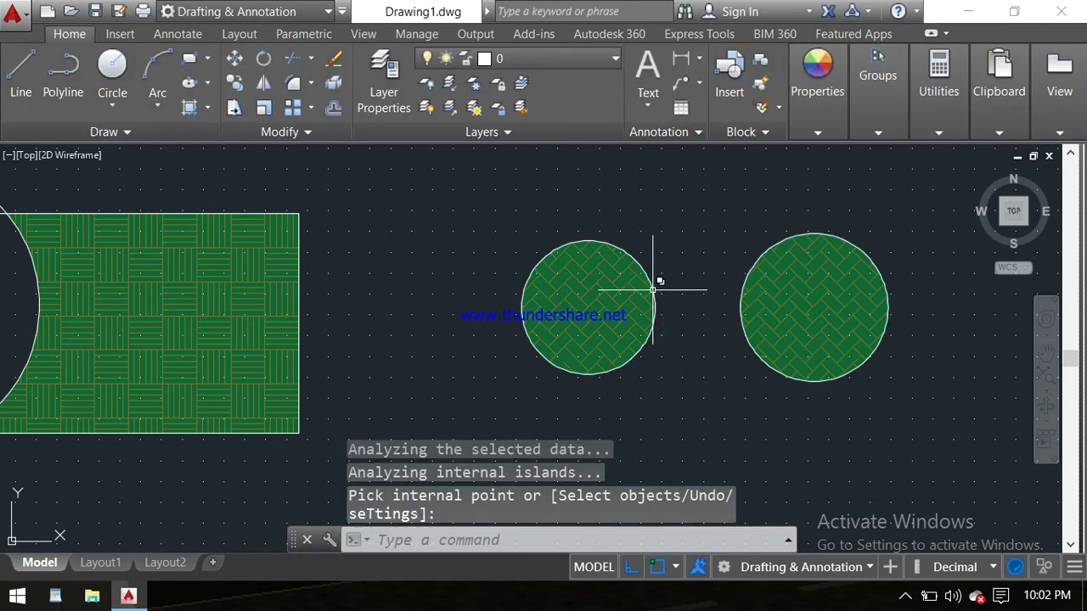
Enlarge the right circle by its top grip so its hatch grows with it.
left_click(772, 248)
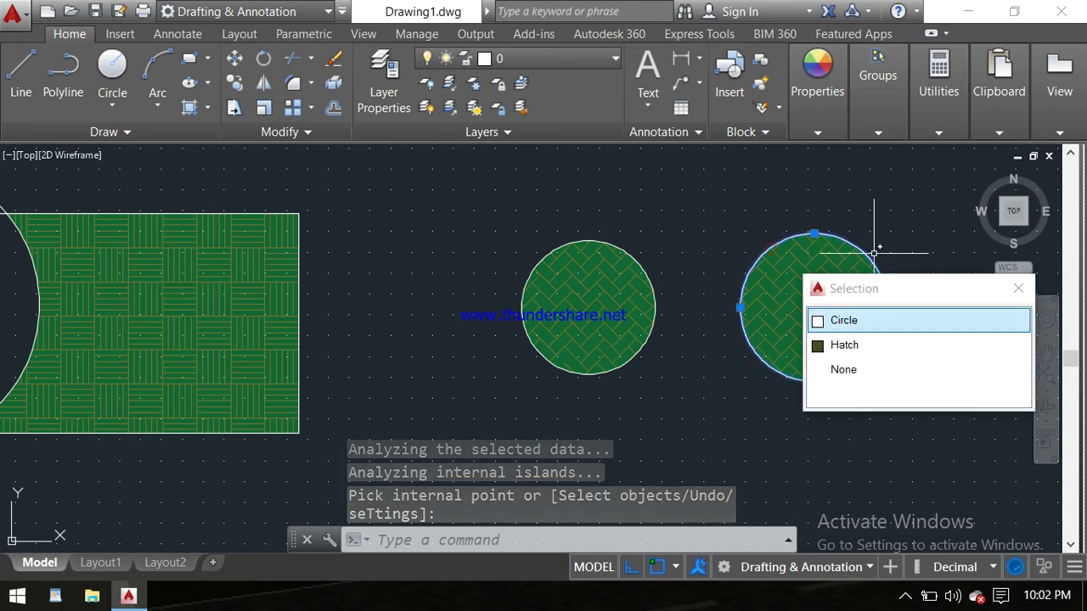
left_click(813, 231)
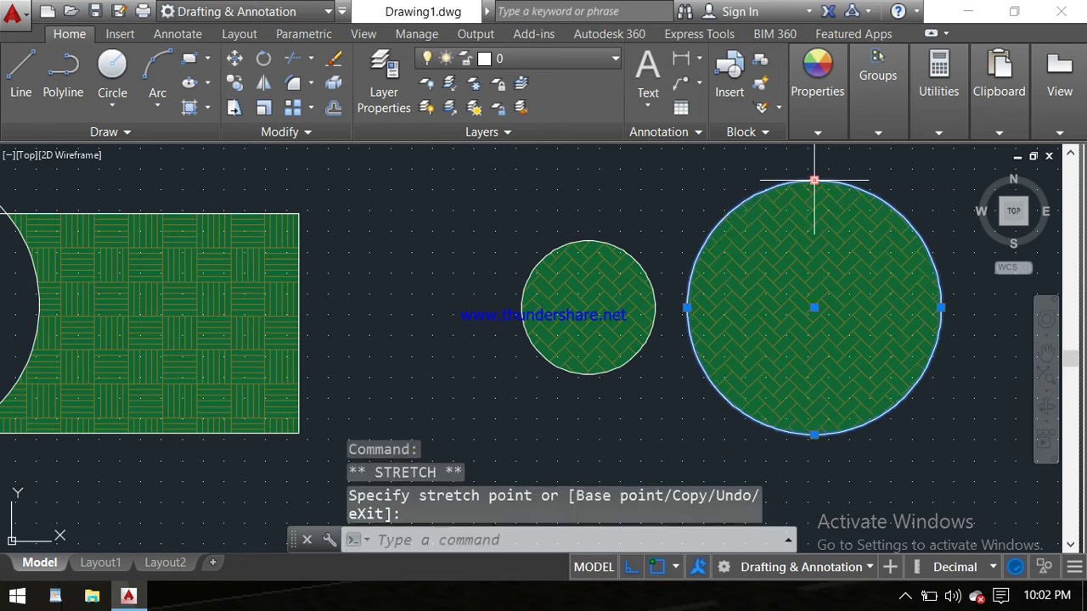
left_click(814, 180)
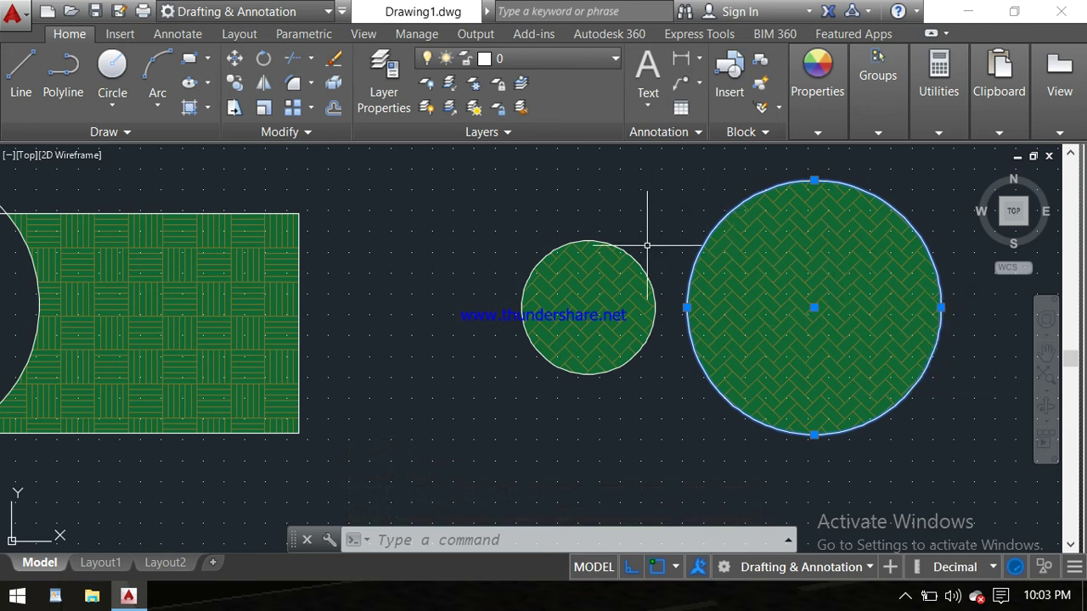
type("h")
key("Return")
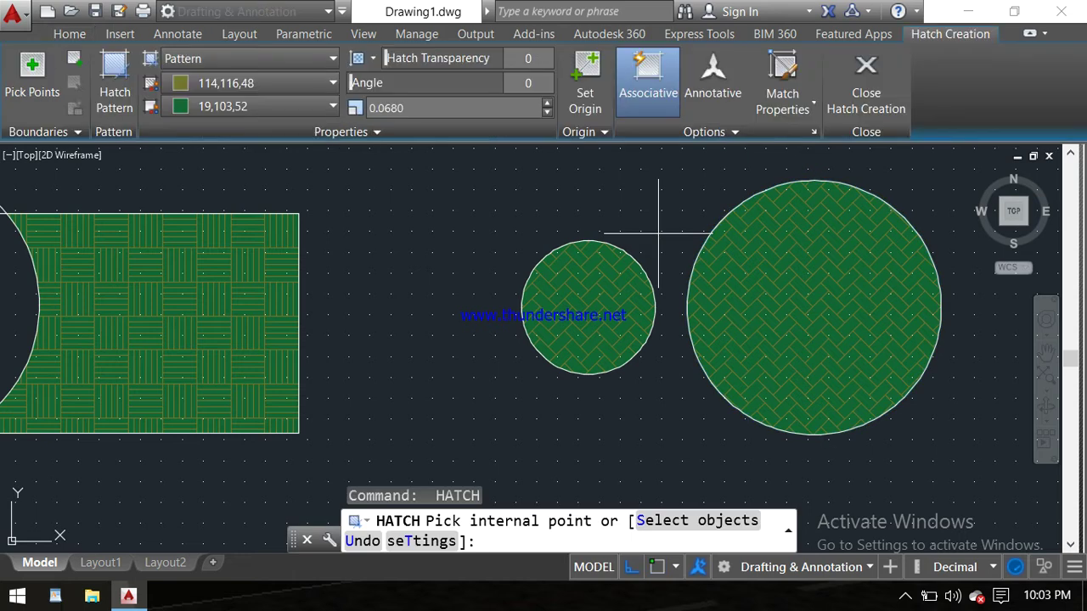
key("Escape")
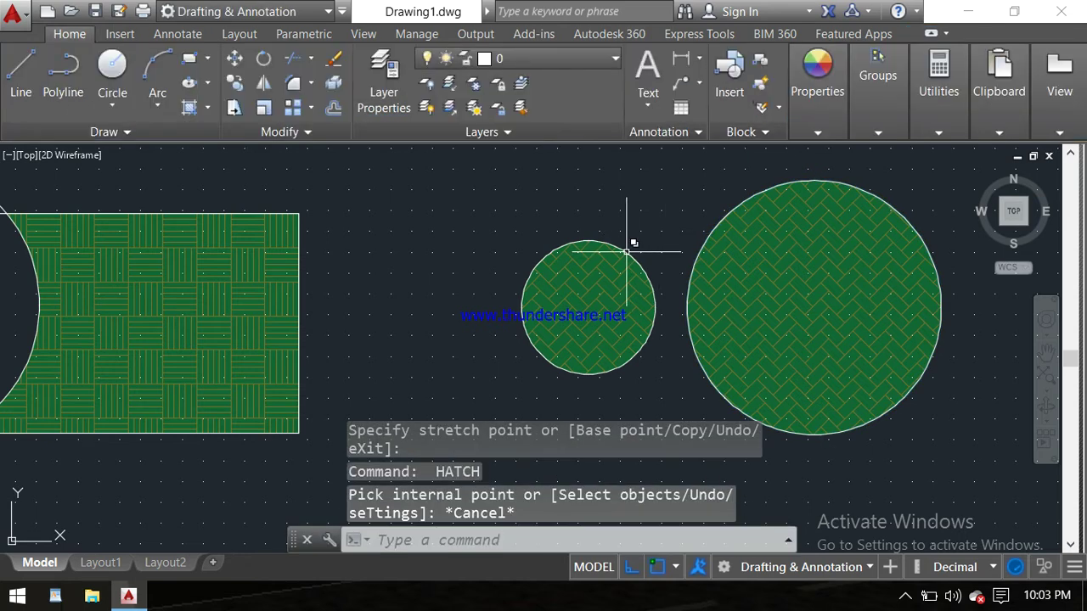
Enlarge the middle circle in two grip moves until it overlaps its neighbour.
left_click(631, 243)
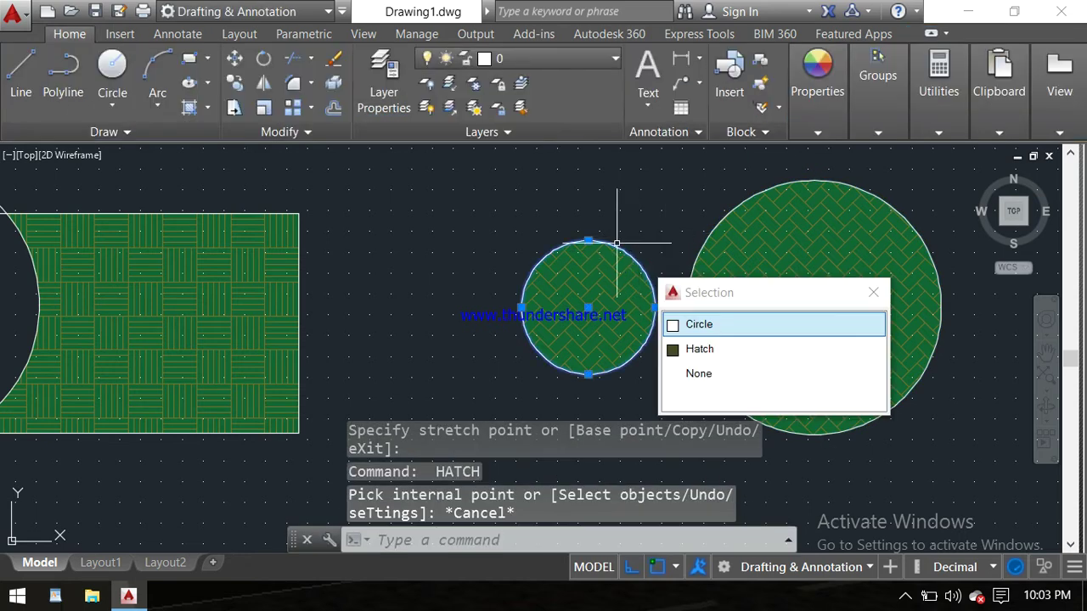
left_click(588, 242)
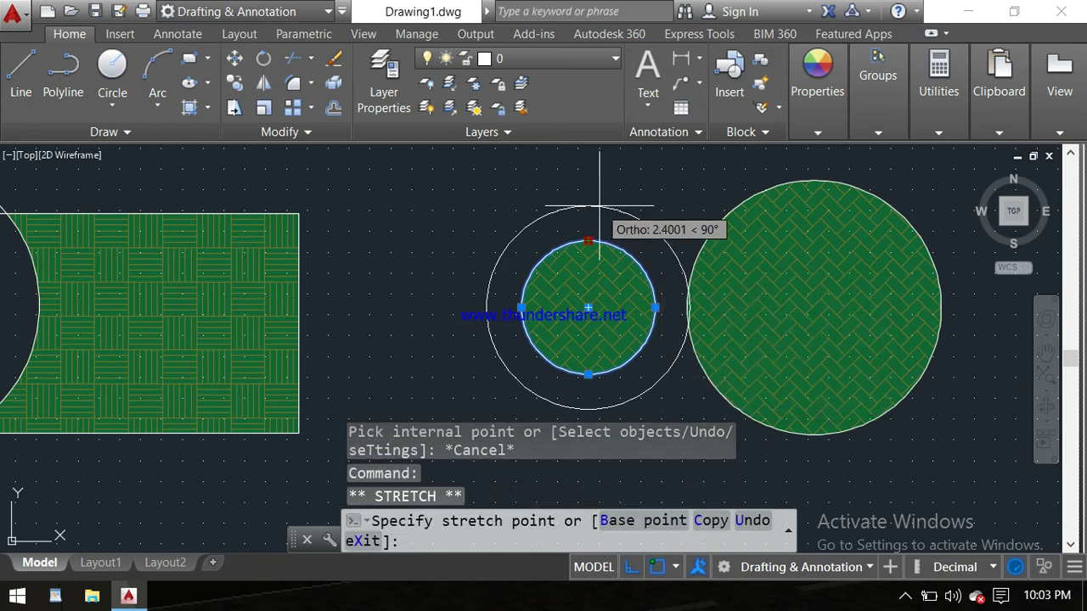
left_click(595, 206)
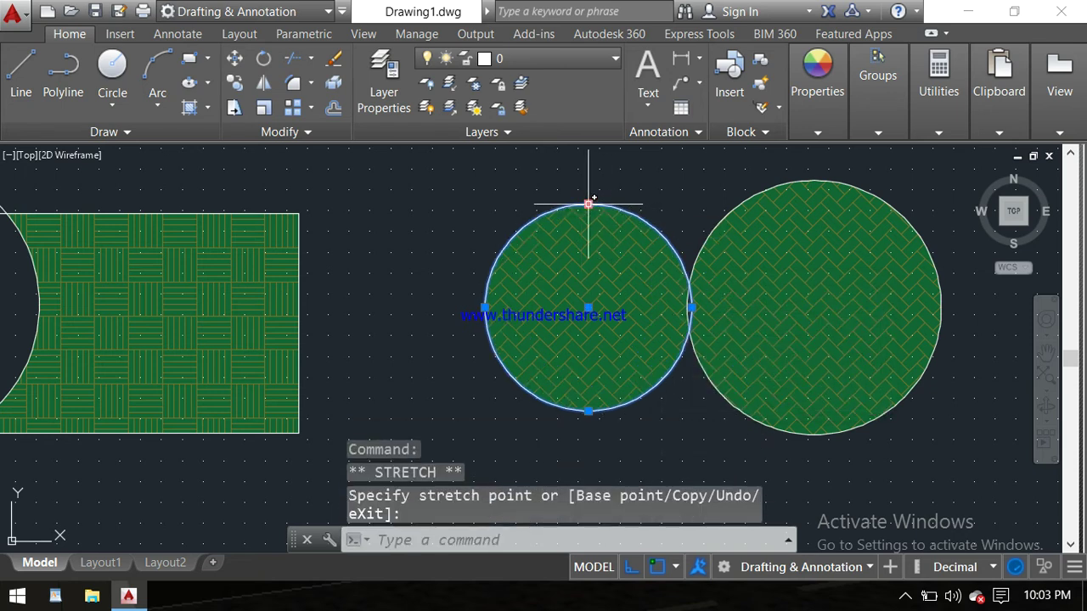
left_click(588, 205)
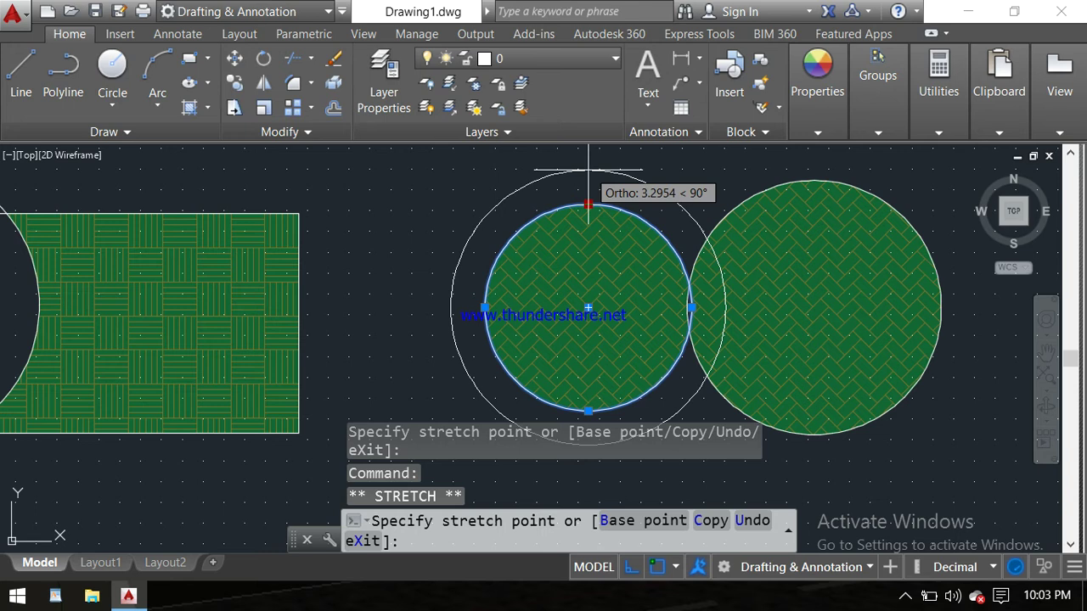
left_click(589, 170)
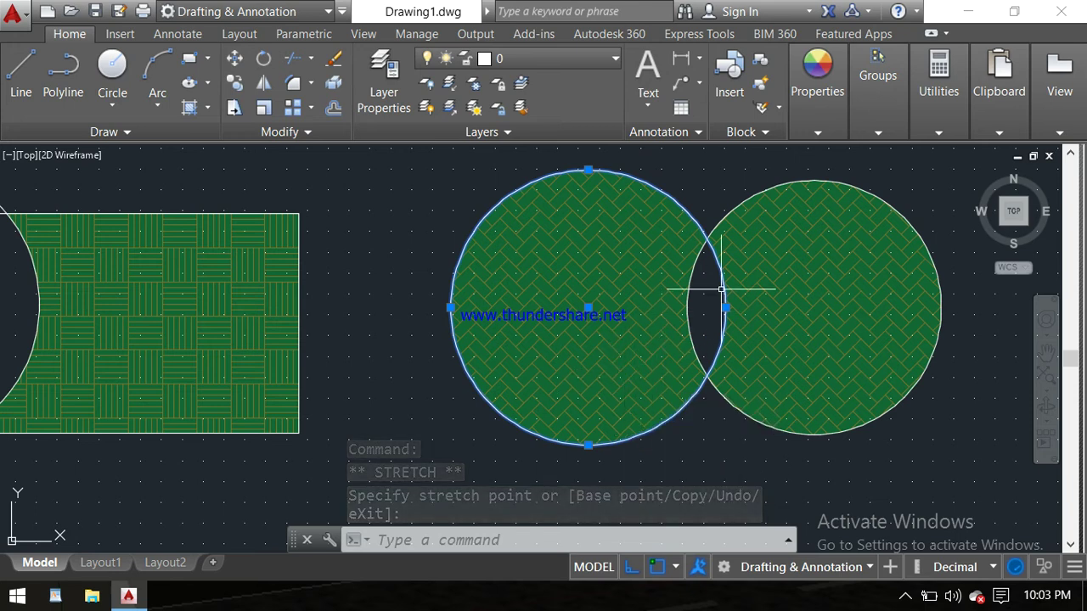
scroll(721, 290, "up", 2)
scroll(699, 291, "up", 2)
scroll(699, 291, "down", 4)
scroll(697, 292, "down", 2)
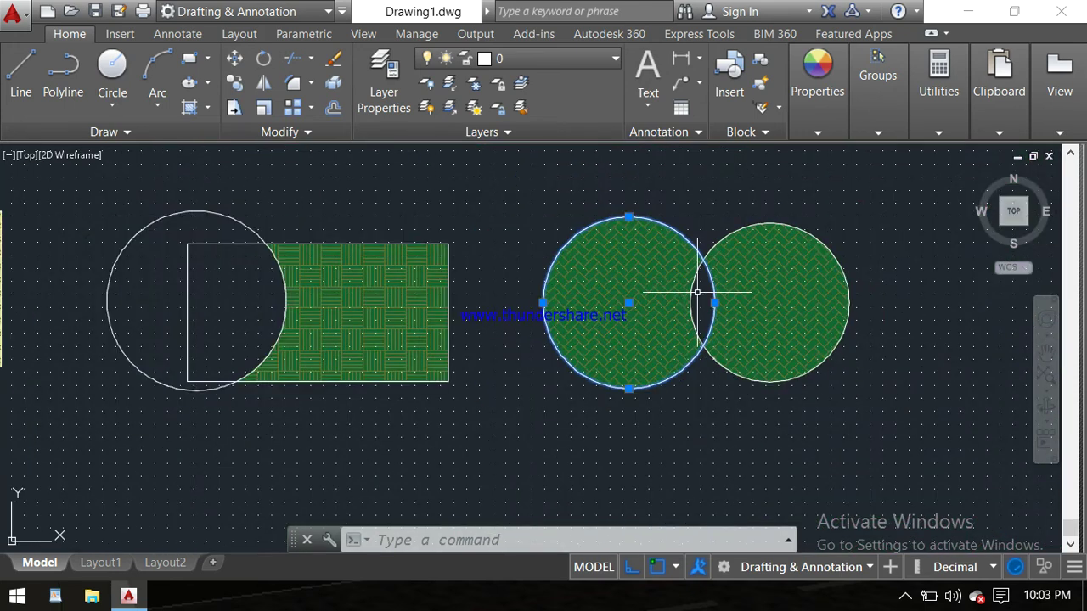
scroll(704, 291, "up", 2)
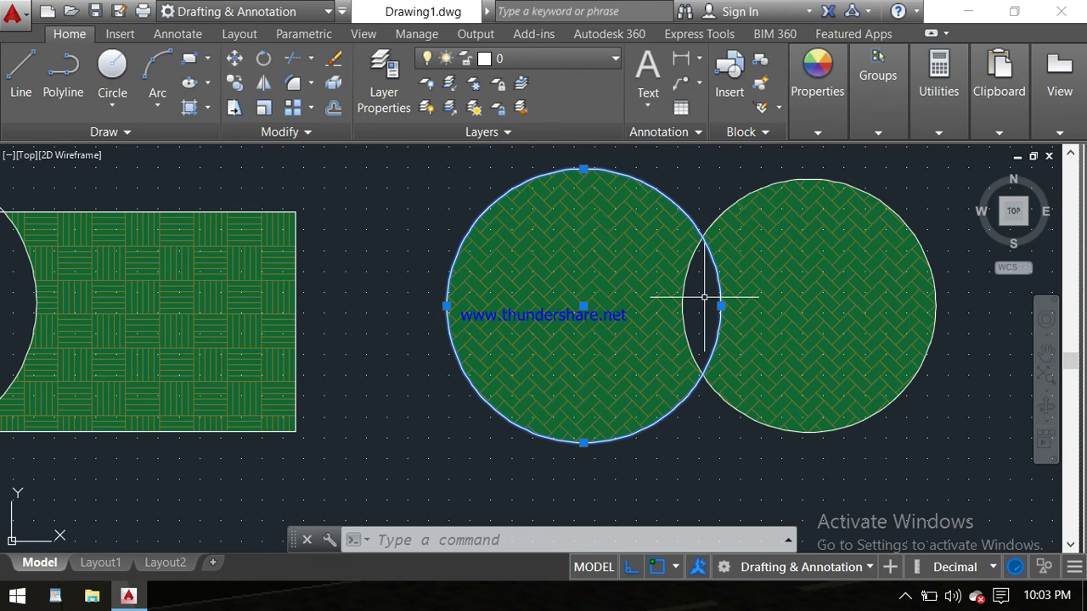
scroll(705, 297, "down", 4)
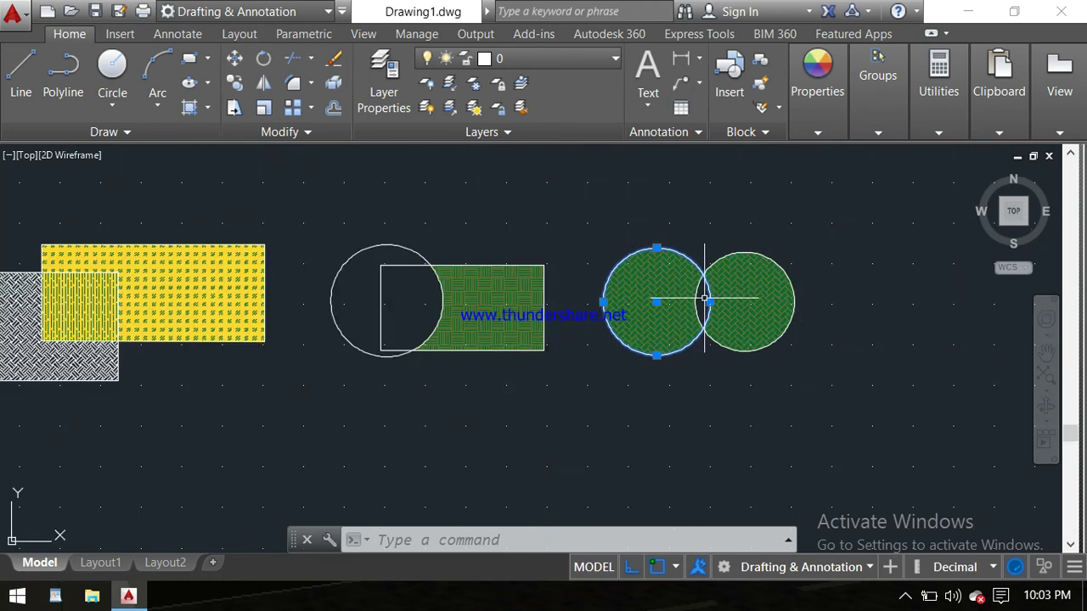
middle_click_drag(784, 318, 503, 312)
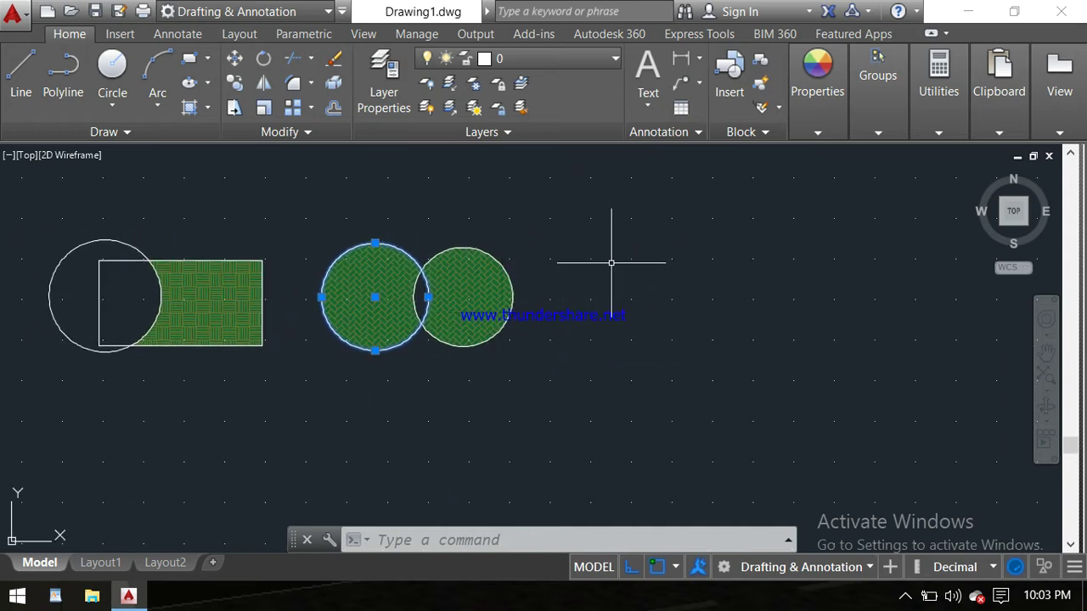
key("Escape")
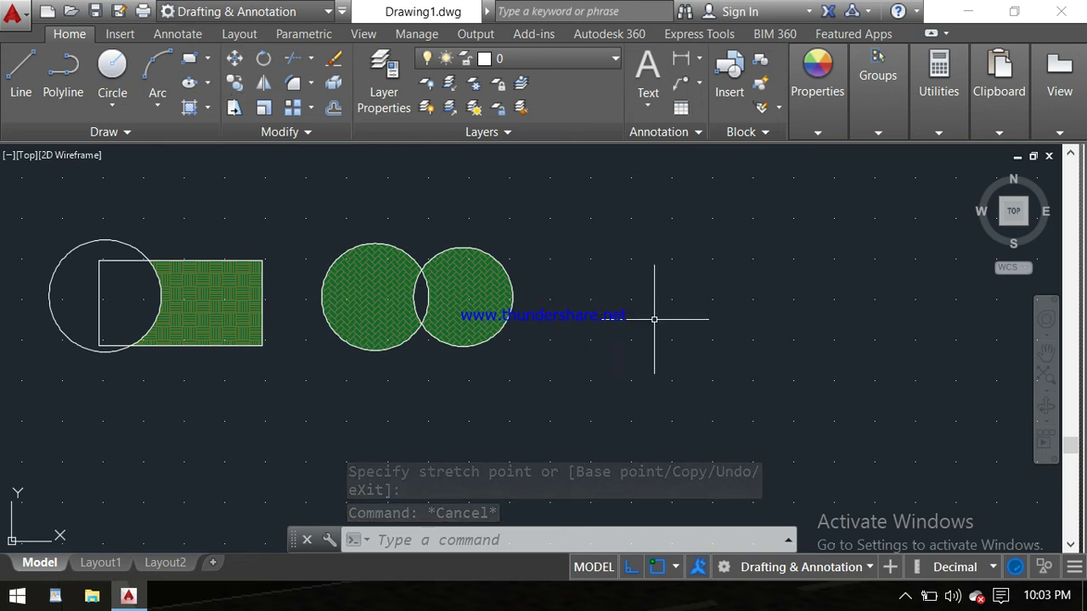
Draw two new circles side by side to the right of the overlapping pair.
type("c")
key("Return")
left_click(628, 315)
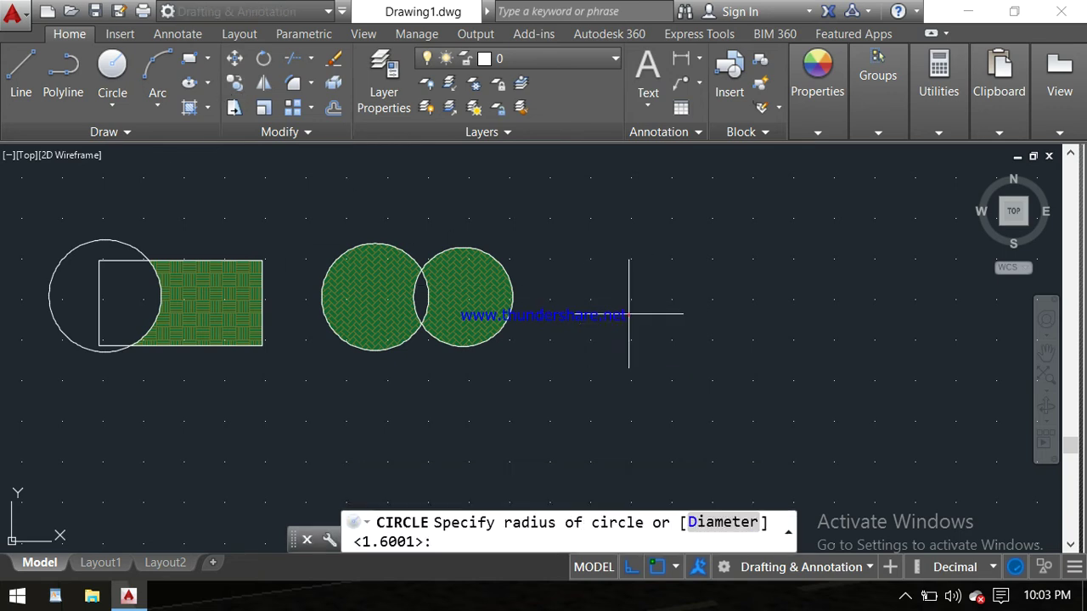
left_click(628, 260)
key("Return")
left_click(806, 317)
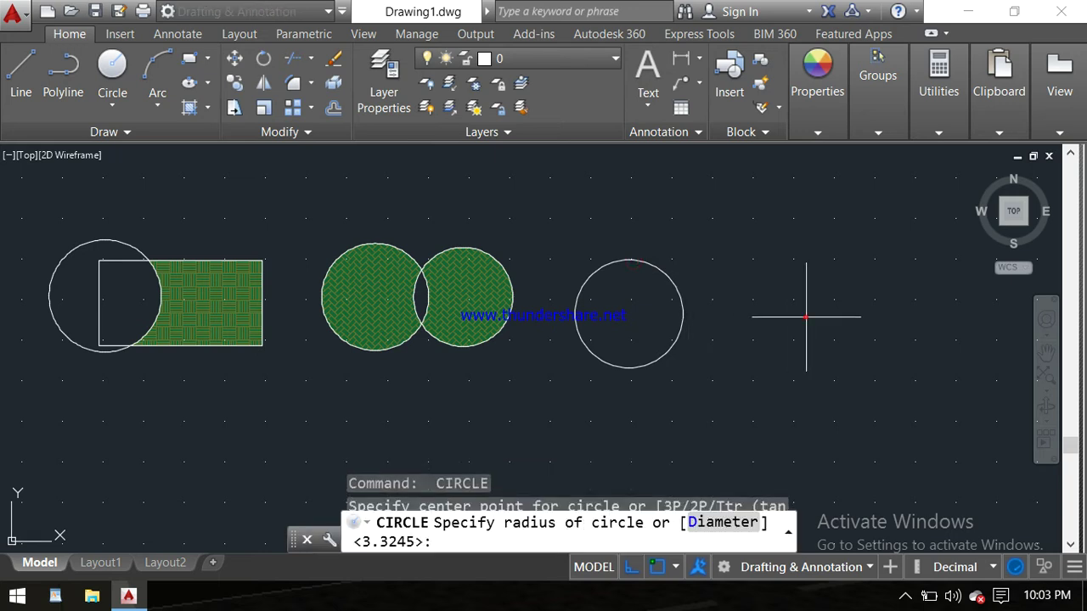
left_click(806, 256)
middle_click_drag(640, 251, 455, 251)
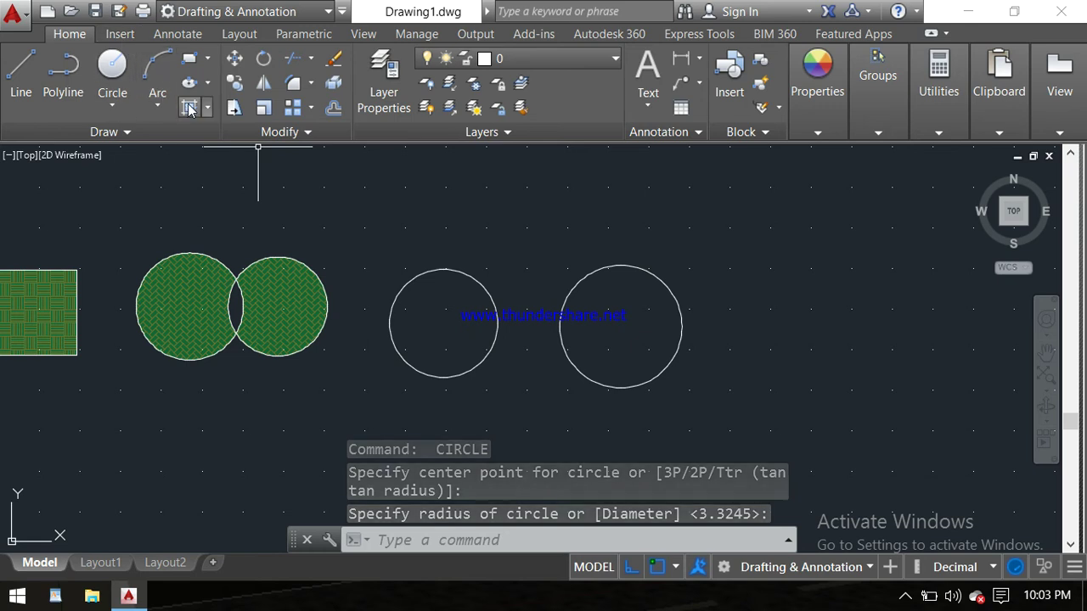
Fill the left new circle with a non-associative AR-CONC hatch.
left_click(189, 107)
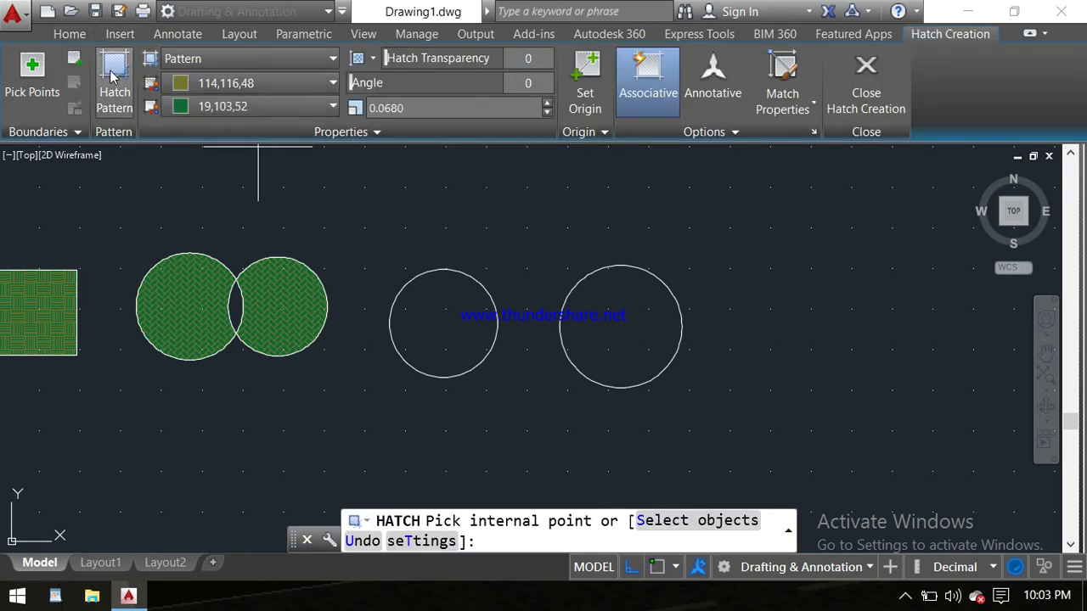
left_click(654, 87)
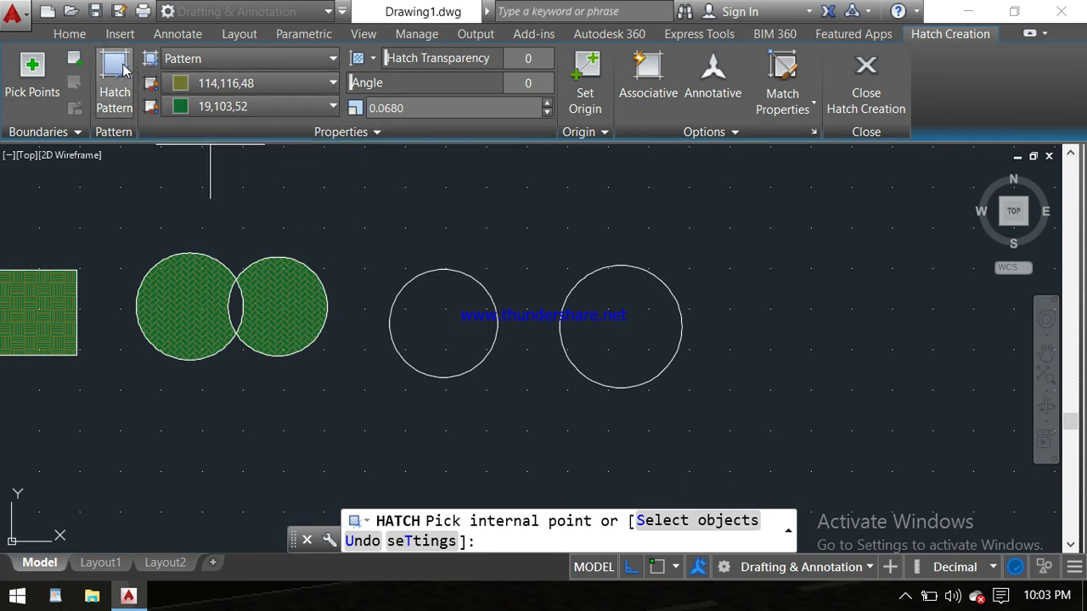
left_click(115, 93)
left_click(132, 149)
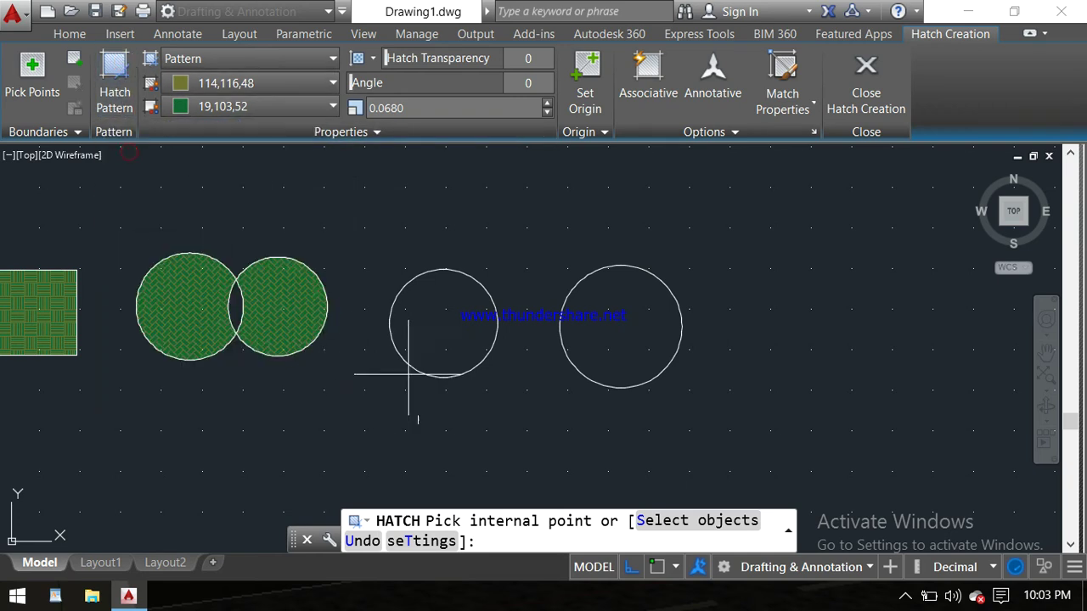
left_click(432, 313)
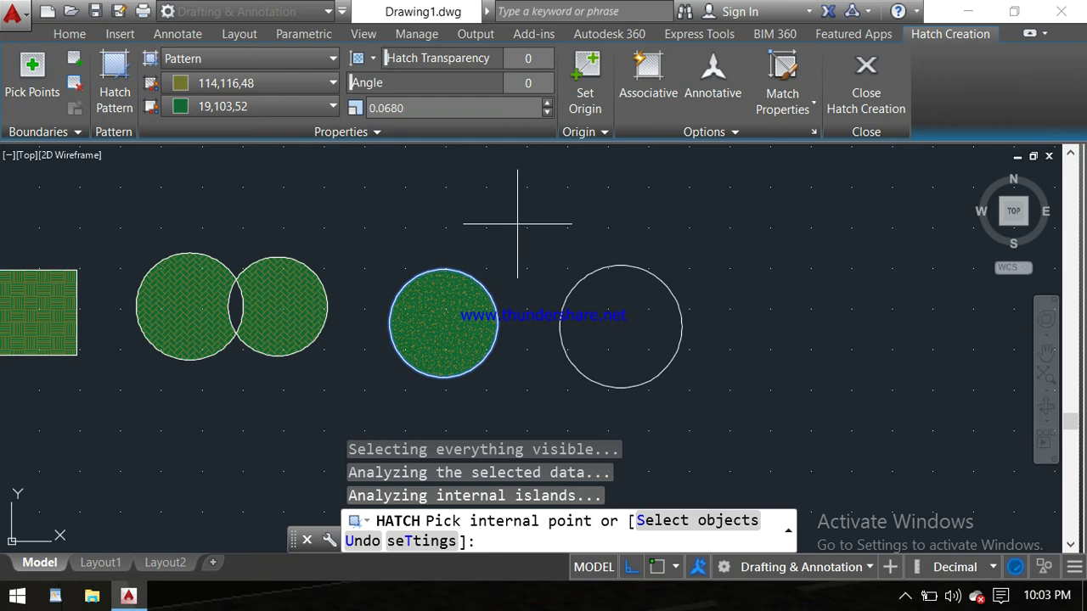
key("Return")
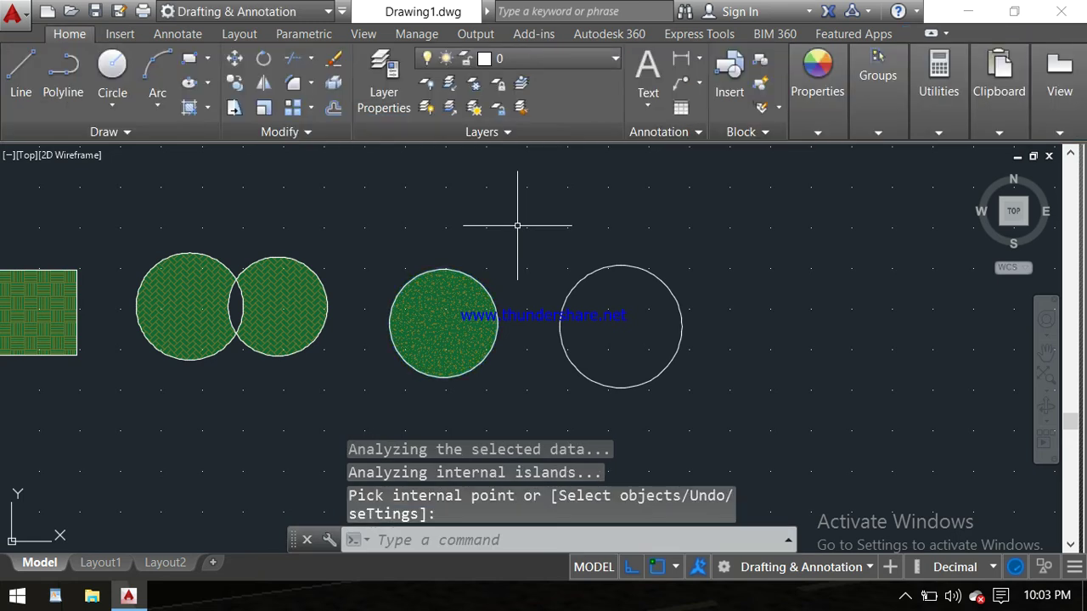
Fill the rightmost circle with an associative AR-RSHKE hatch, then cancel the hatch command.
left_click(189, 109)
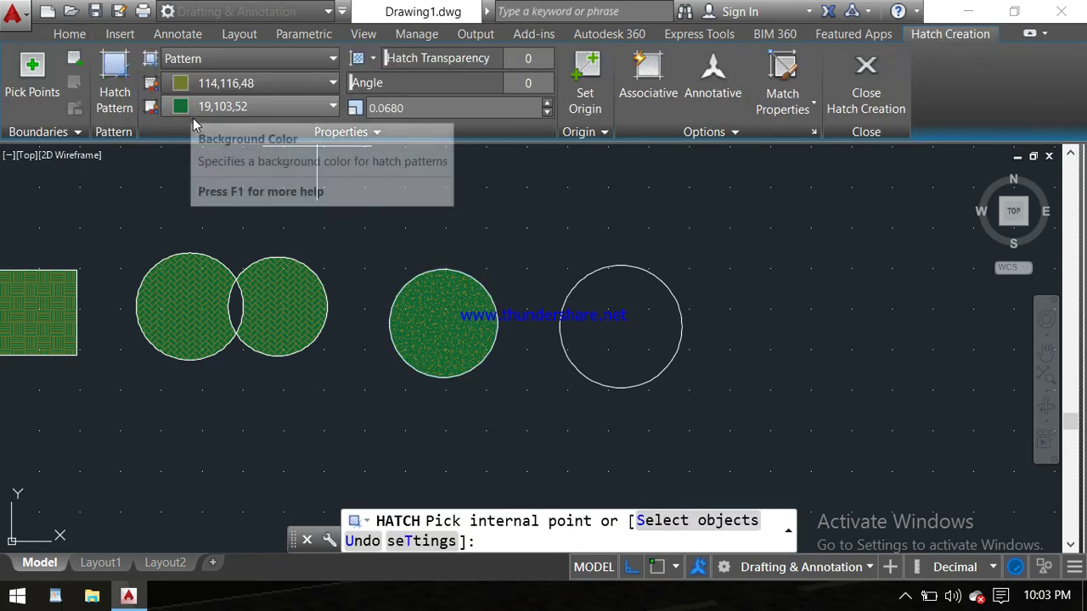
left_click(641, 71)
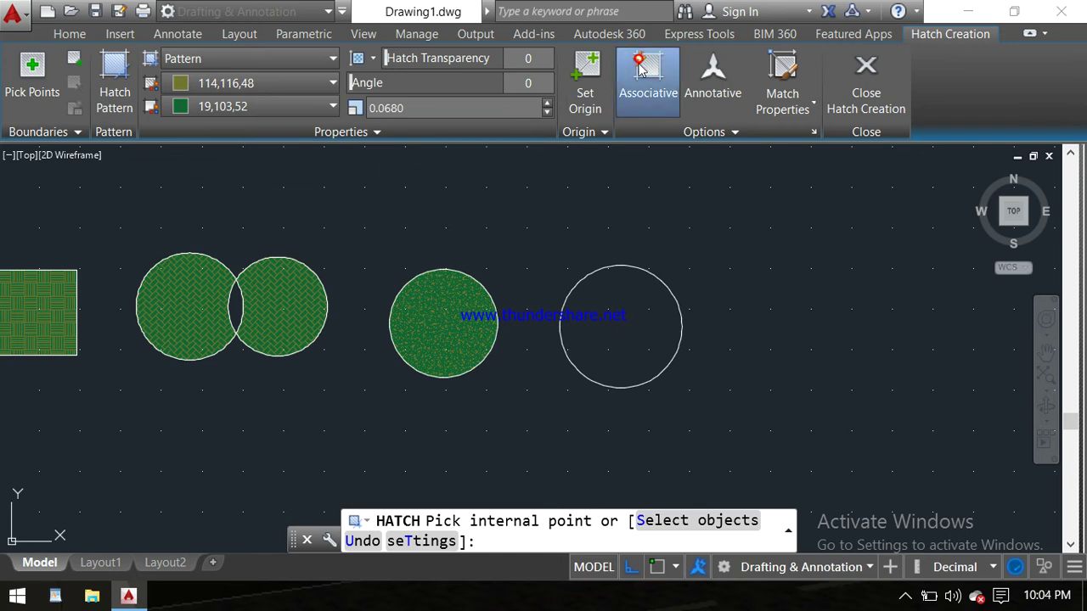
left_click(114, 85)
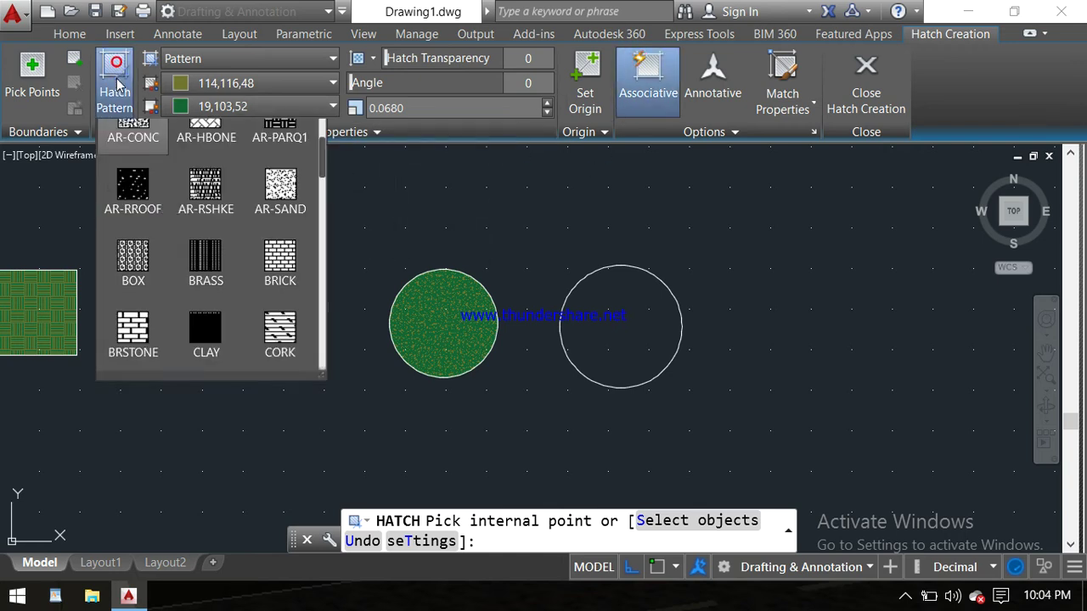
left_click(214, 218)
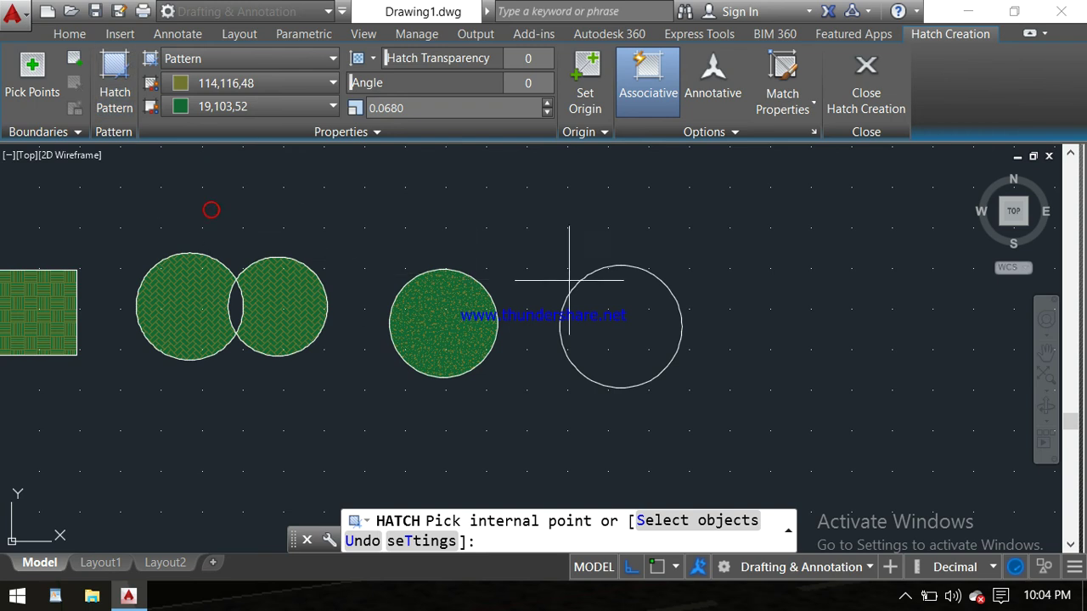
left_click(637, 309)
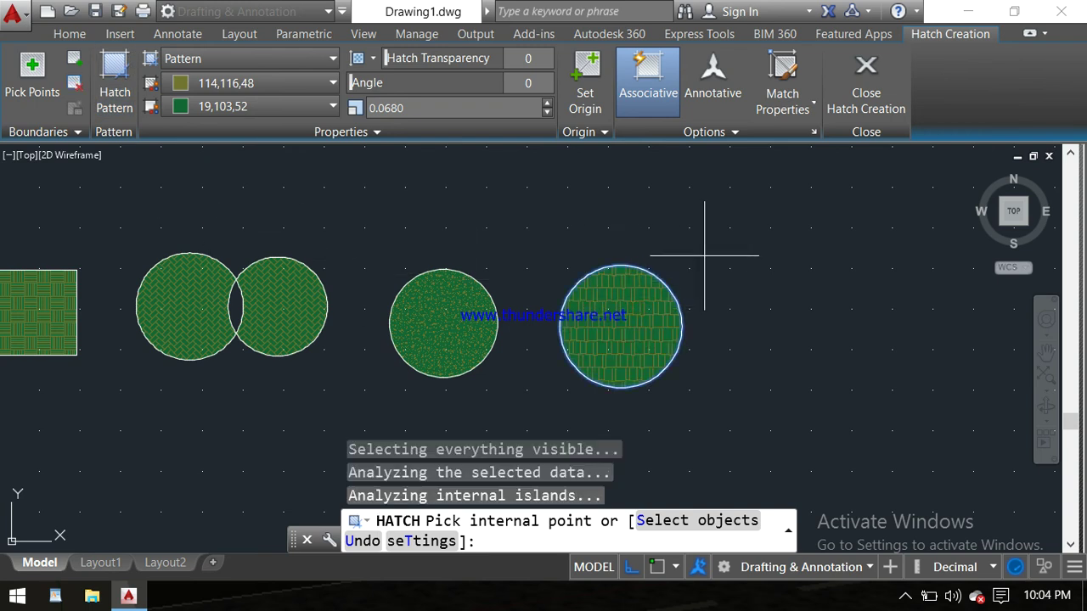
key("Escape")
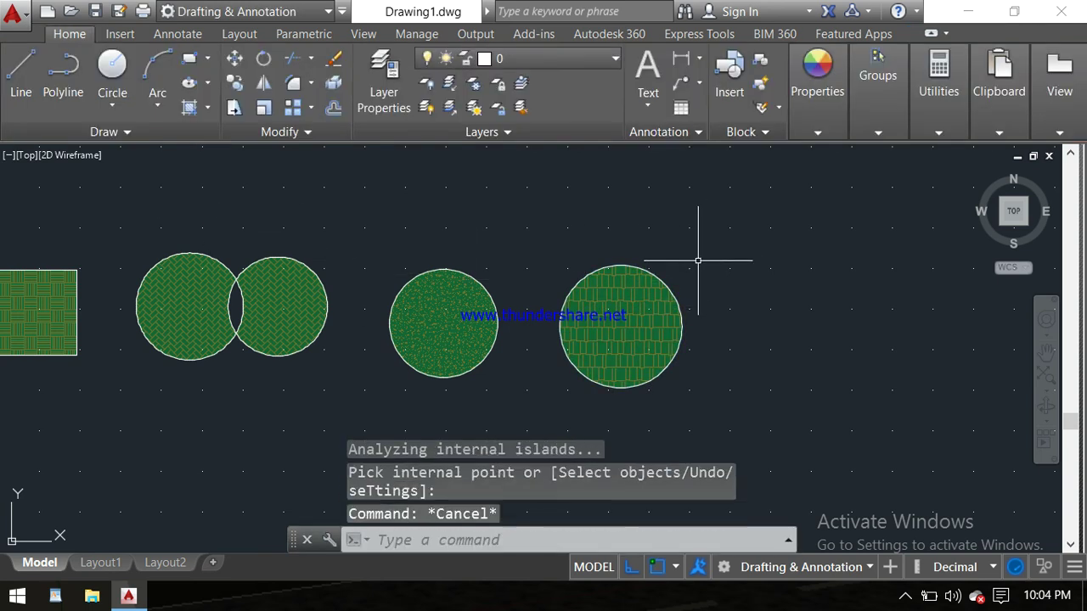
key("Escape")
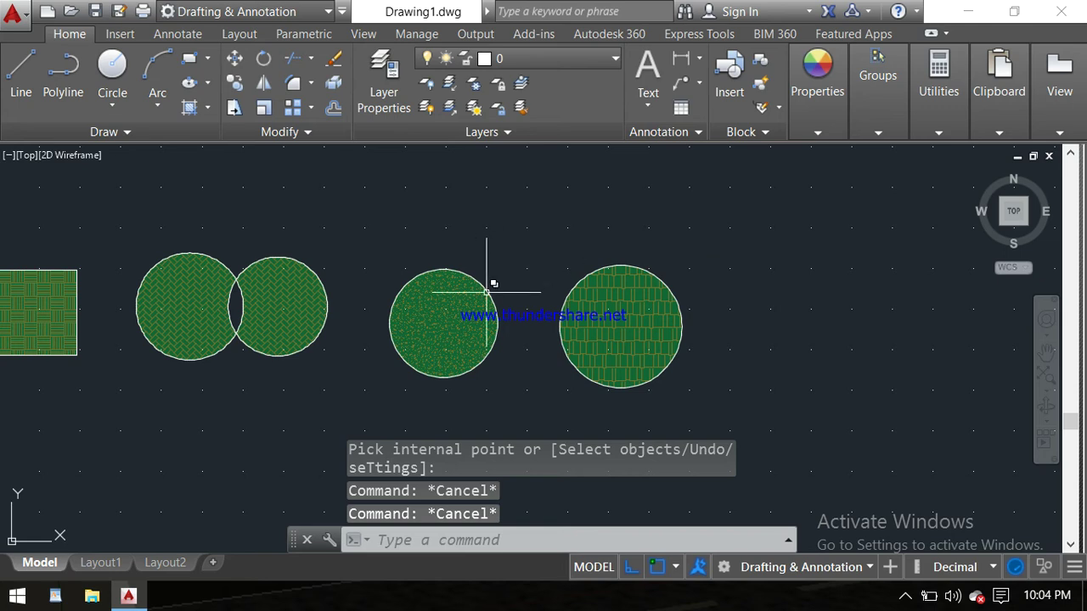
Enlarge the AR-CONC-hatched circle by dragging its top grip outward, then deselect it.
left_click(487, 292)
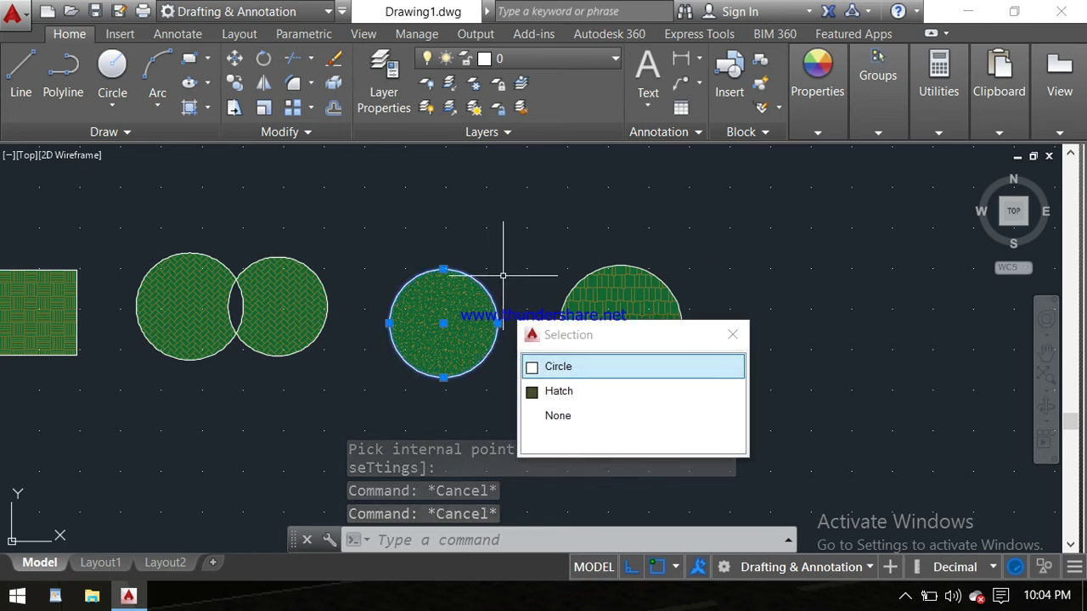
left_click(535, 367)
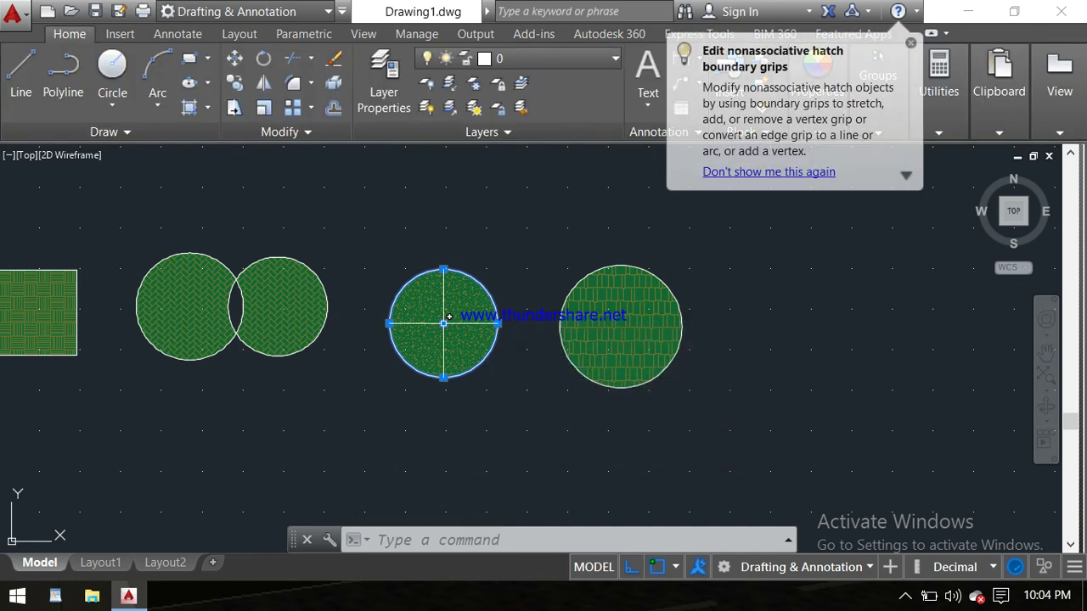
left_click(443, 270)
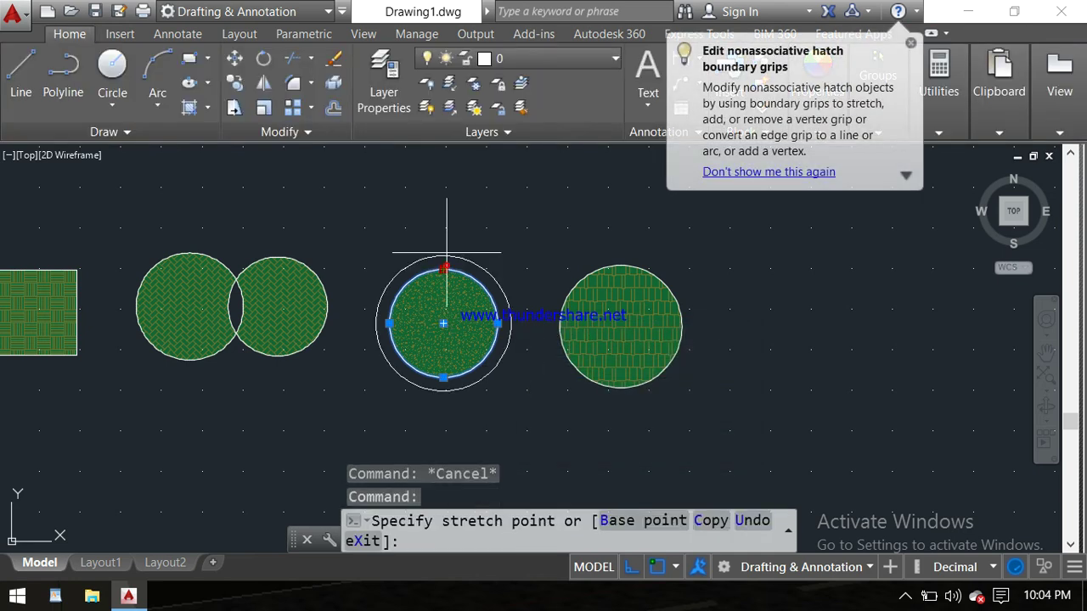
left_click(445, 228)
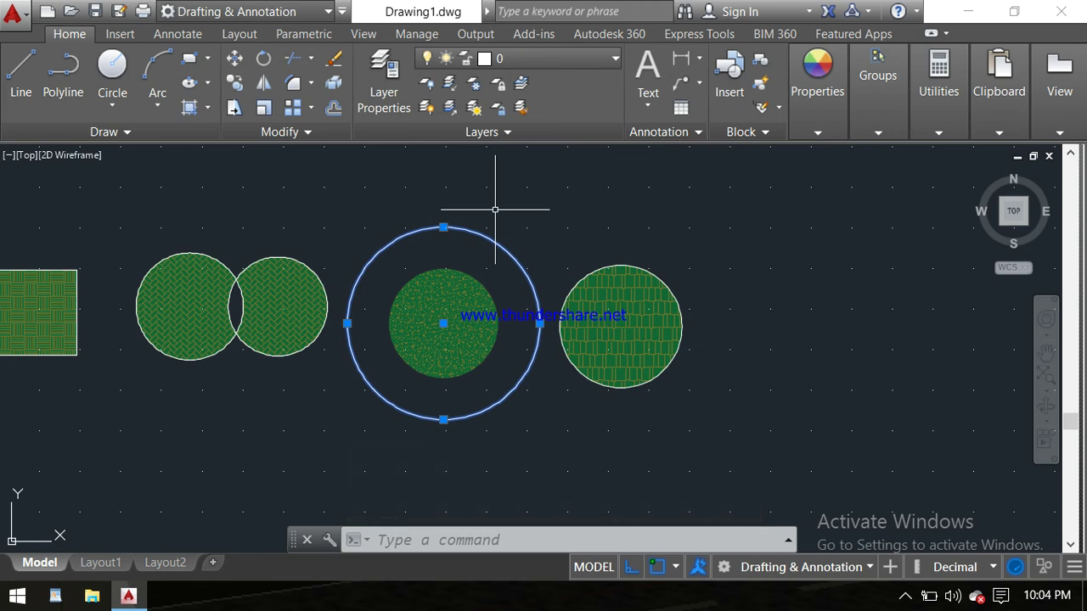
left_click(505, 209)
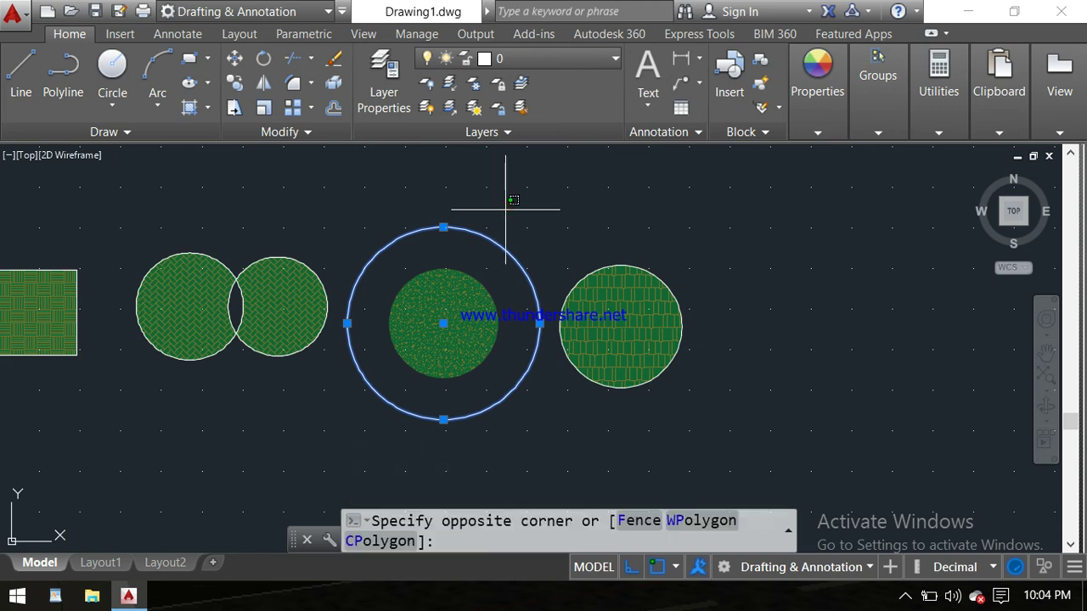
left_click(507, 209)
key("Escape")
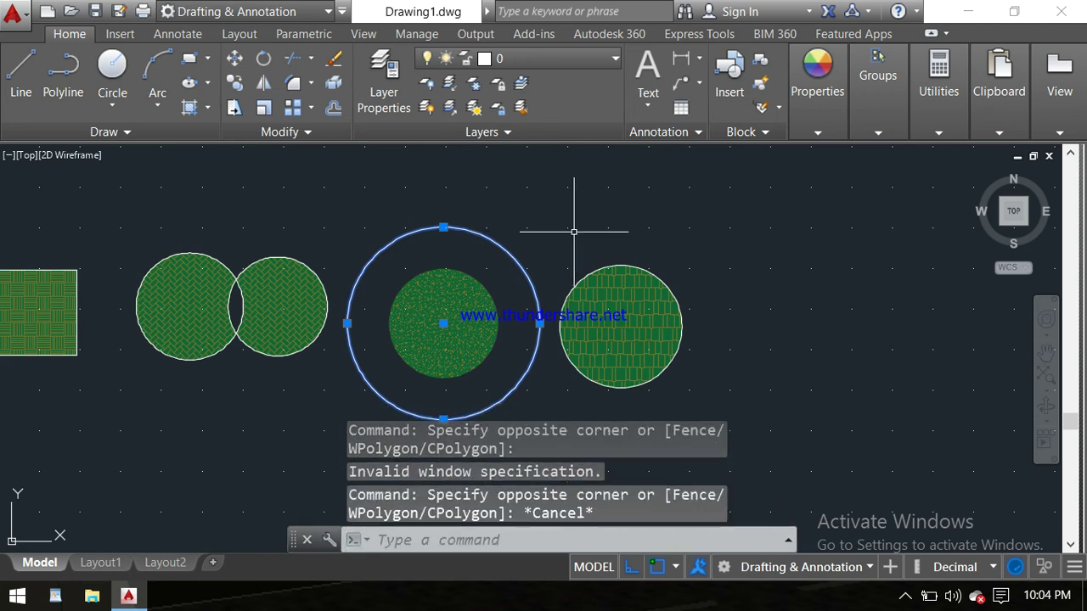
key("Escape")
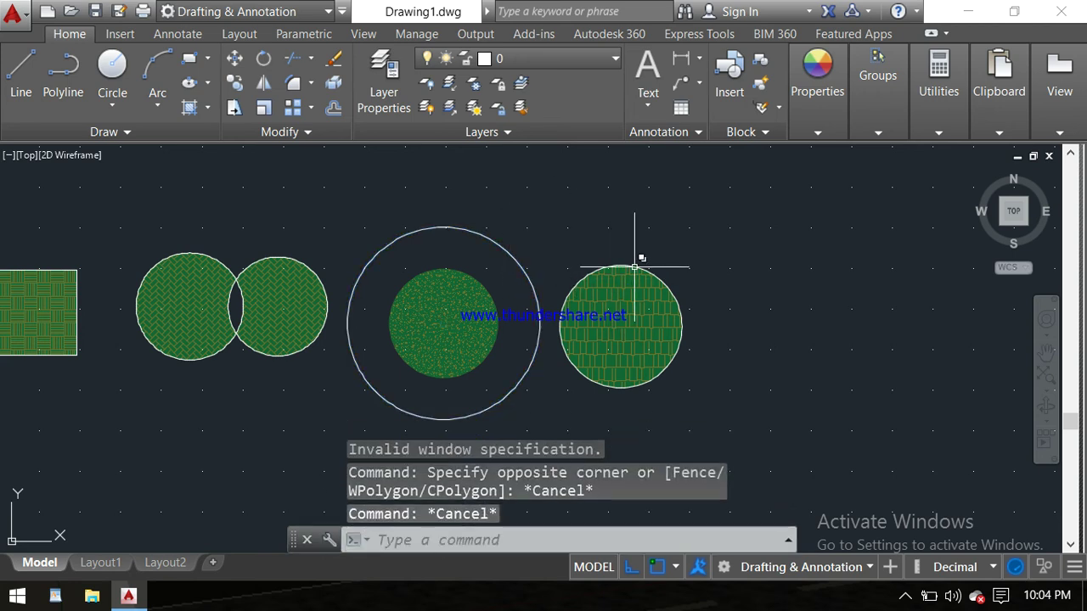
Stretch the AR-RSHKE circle's top grip outward to enlarge it, then deselect.
left_click(636, 262)
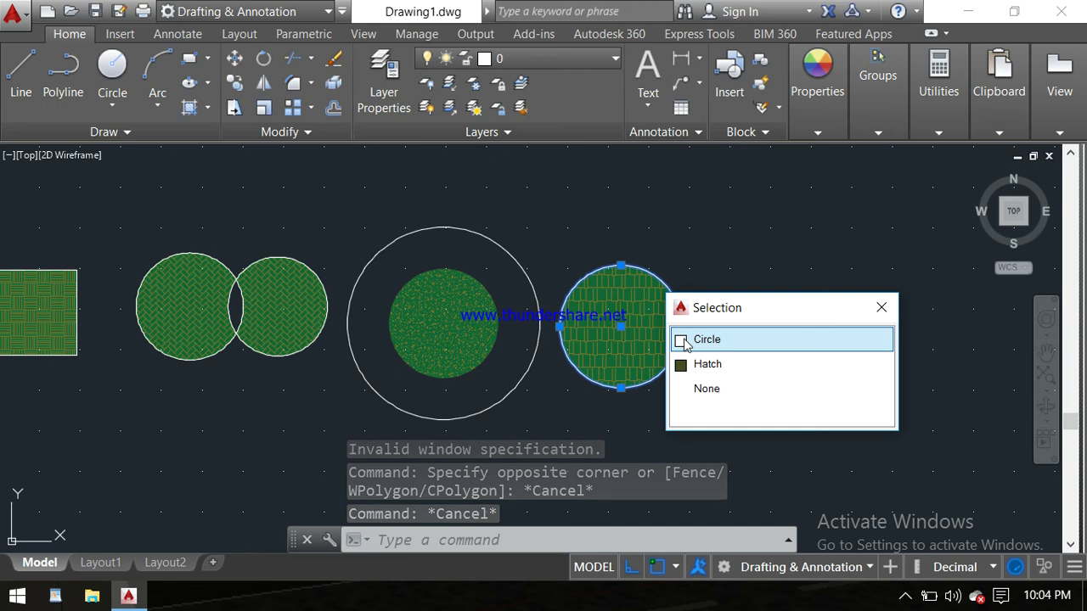
left_click(621, 266)
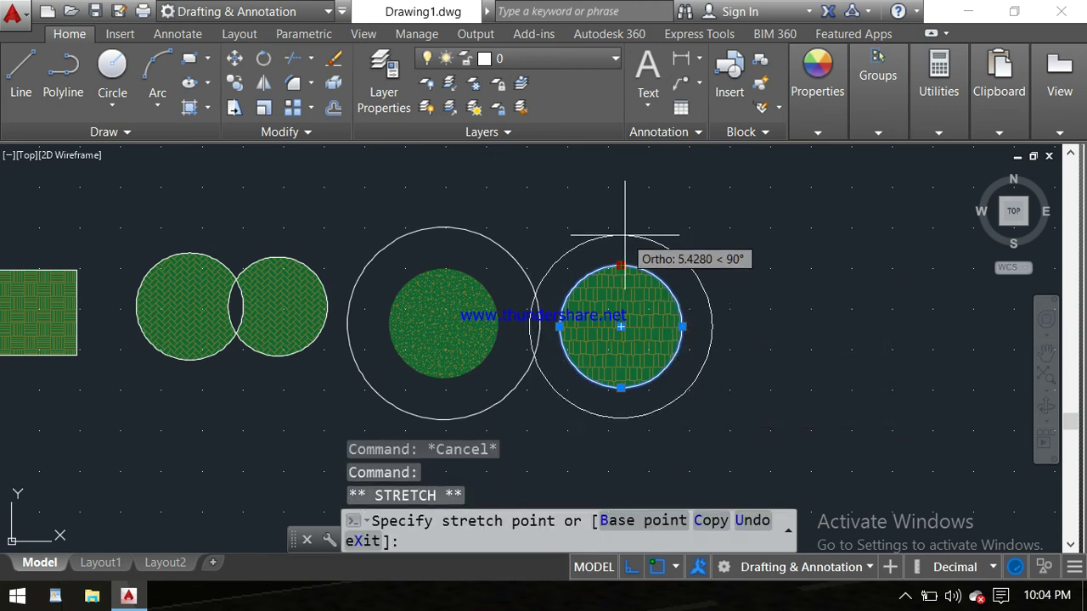
left_click(621, 222)
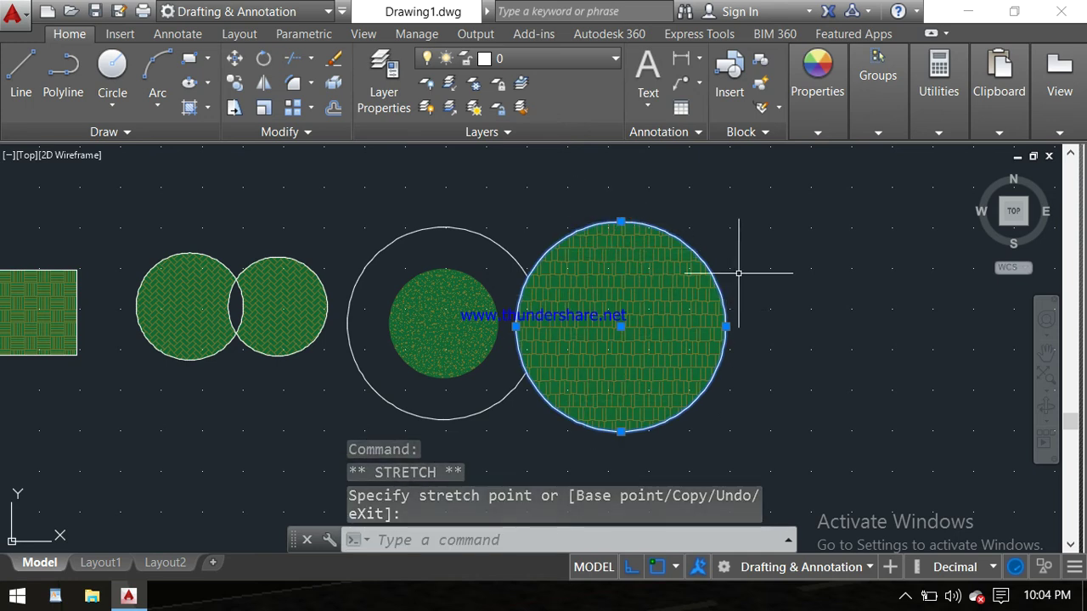
left_click(737, 244)
key("Escape")
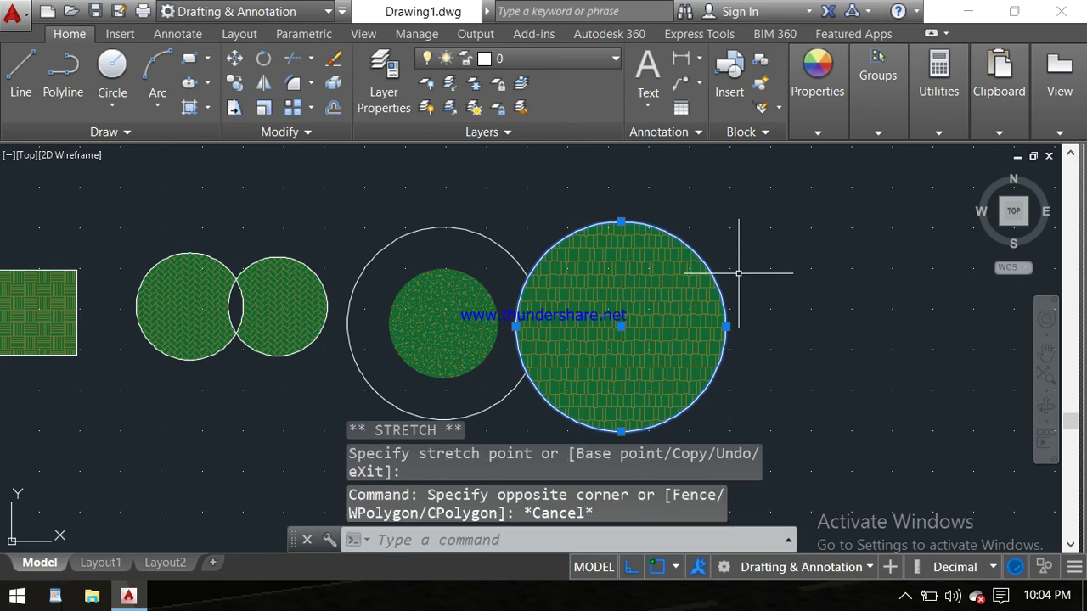
key("Escape")
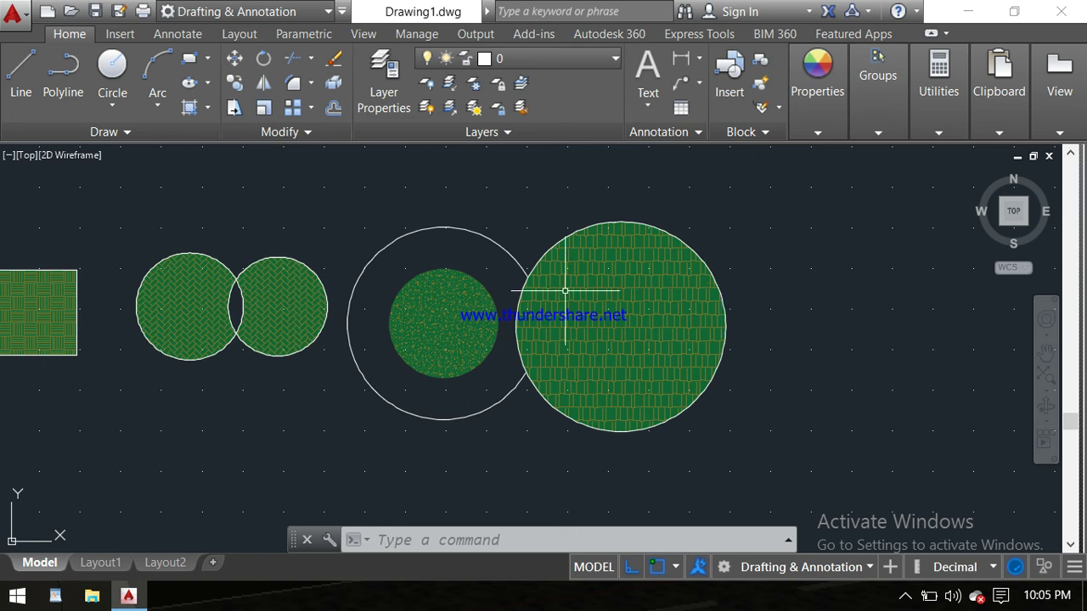
scroll(565, 291, "up", 2)
scroll(564, 290, "up", 2)
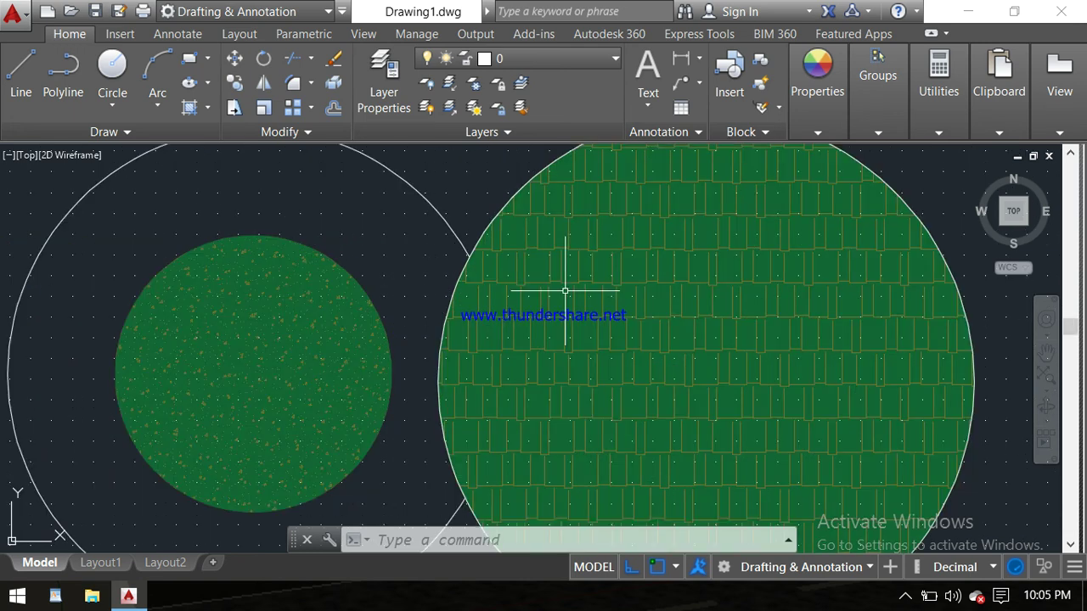
scroll(565, 291, "down", 3)
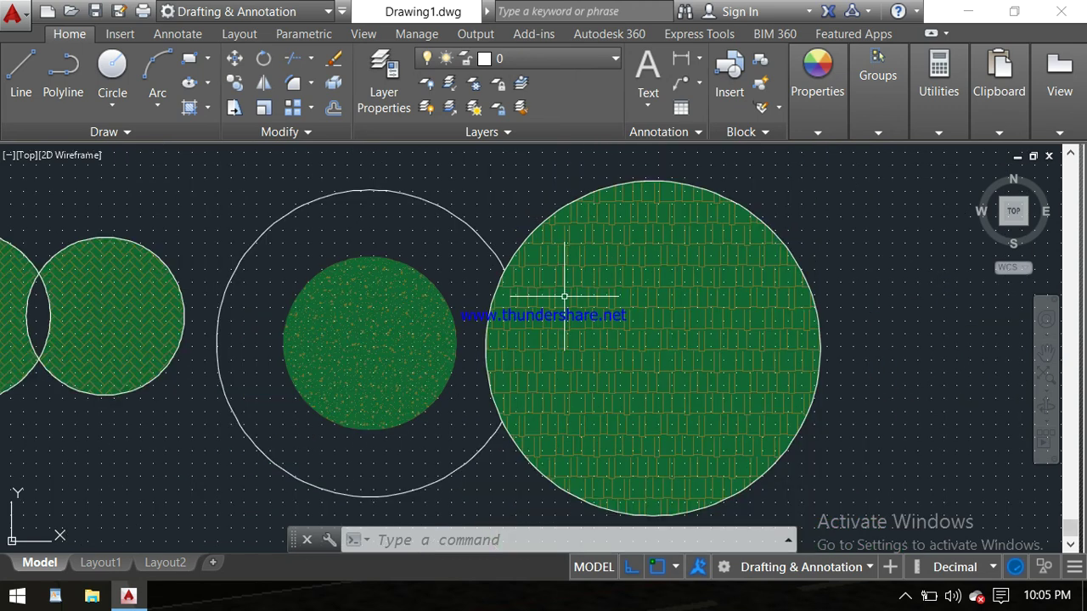
scroll(565, 293, "down", 3)
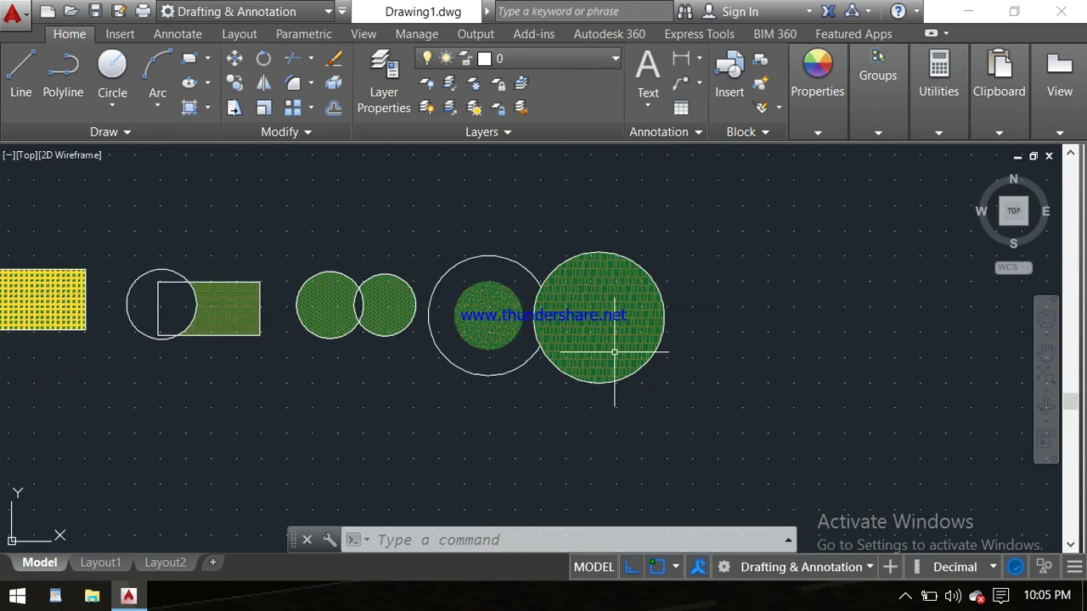
scroll(581, 314, "up", 2)
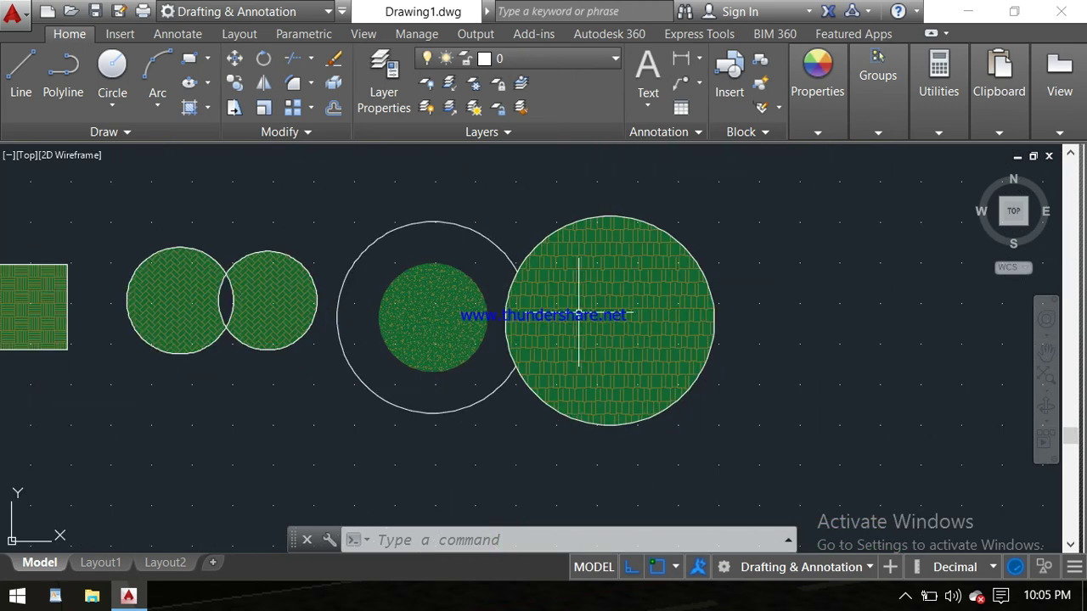
scroll(579, 314, "up", 2)
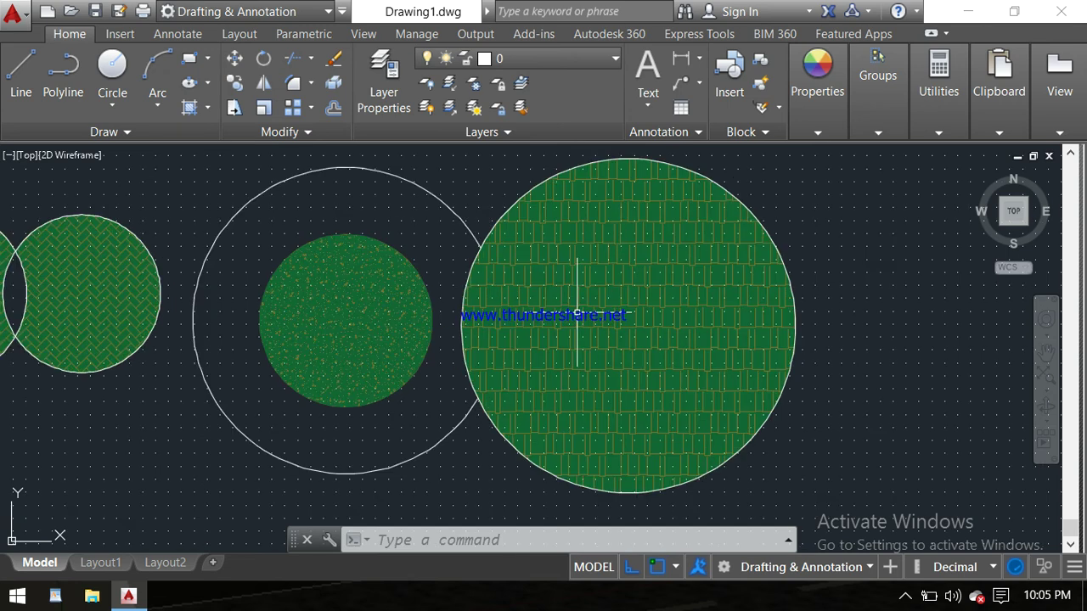
scroll(576, 315, "down", 2)
scroll(571, 308, "up", 2)
scroll(570, 306, "up", 2)
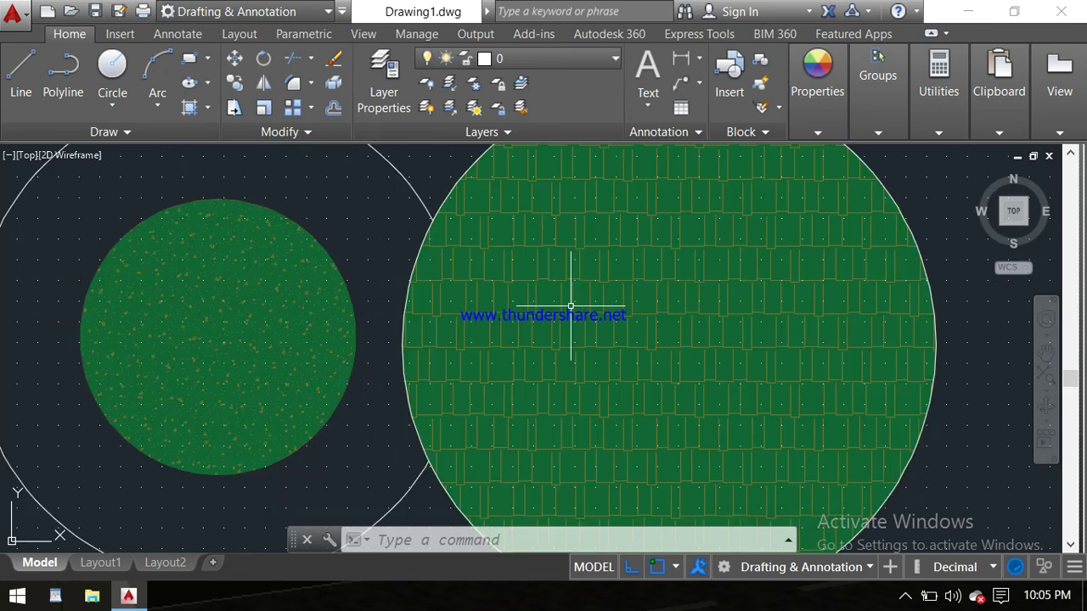
scroll(573, 314, "down", 2)
mouse_move(578, 307)
middle_mouse_down()
mouse_move(730, 305)
mouse_move(728, 295)
middle_mouse_up()
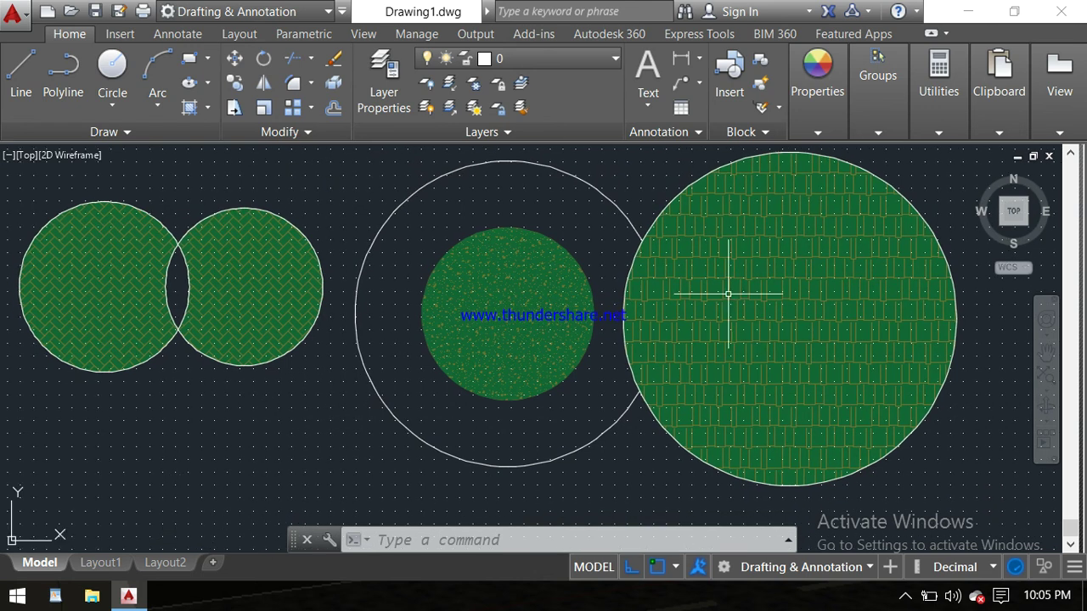
scroll(728, 294, "down", 3)
mouse_move(467, 272)
middle_mouse_down()
mouse_move(751, 295)
mouse_move(660, 261)
mouse_move(338, 254)
middle_mouse_up()
scroll(440, 220, "up", 2)
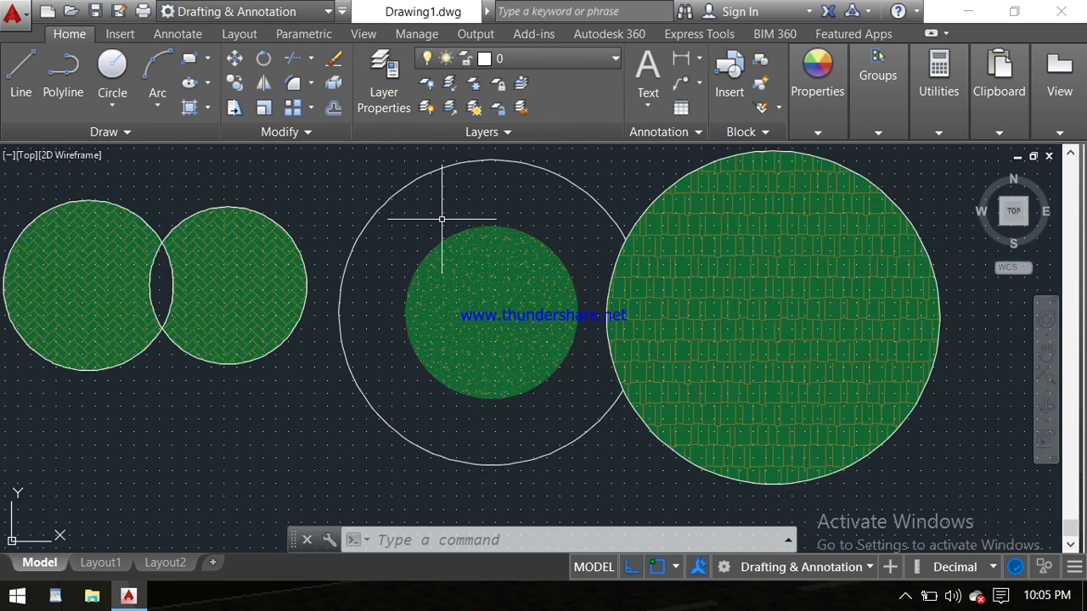
middle_click_drag(510, 219, 509, 246)
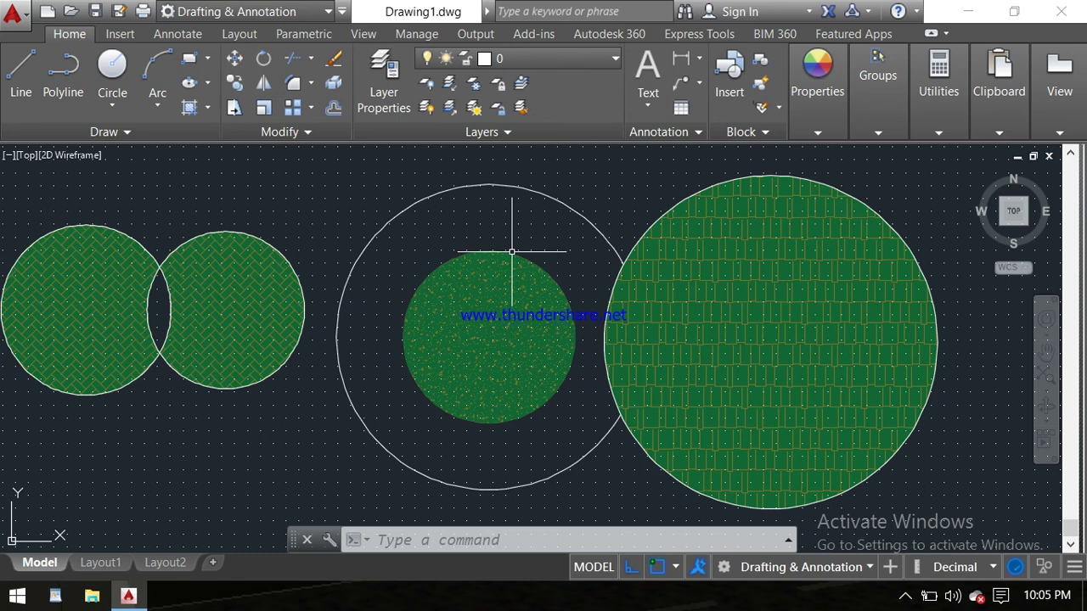
left_click(904, 597)
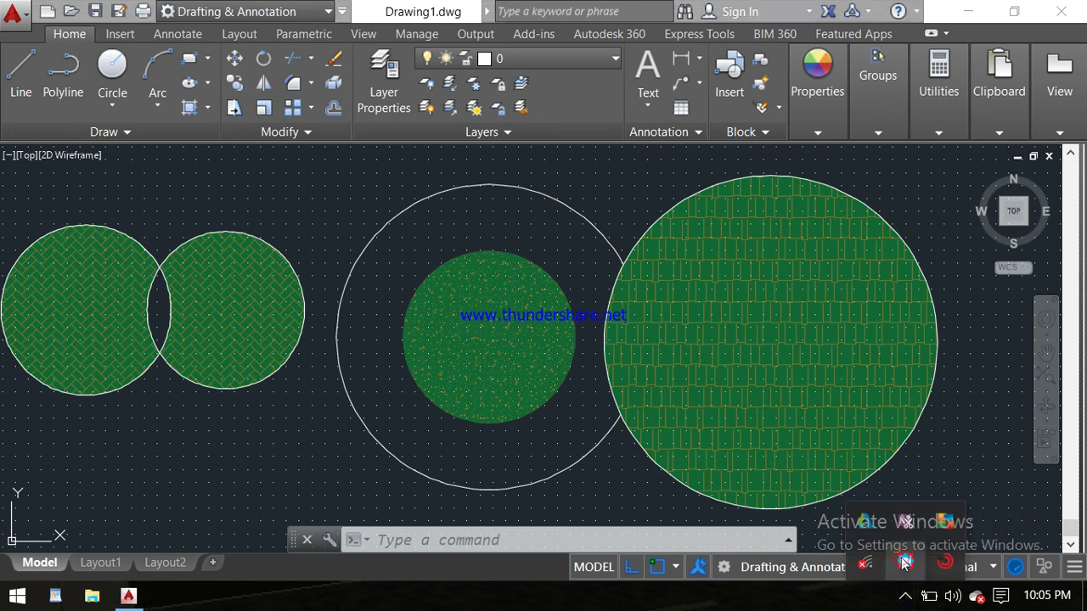
right_click(905, 562)
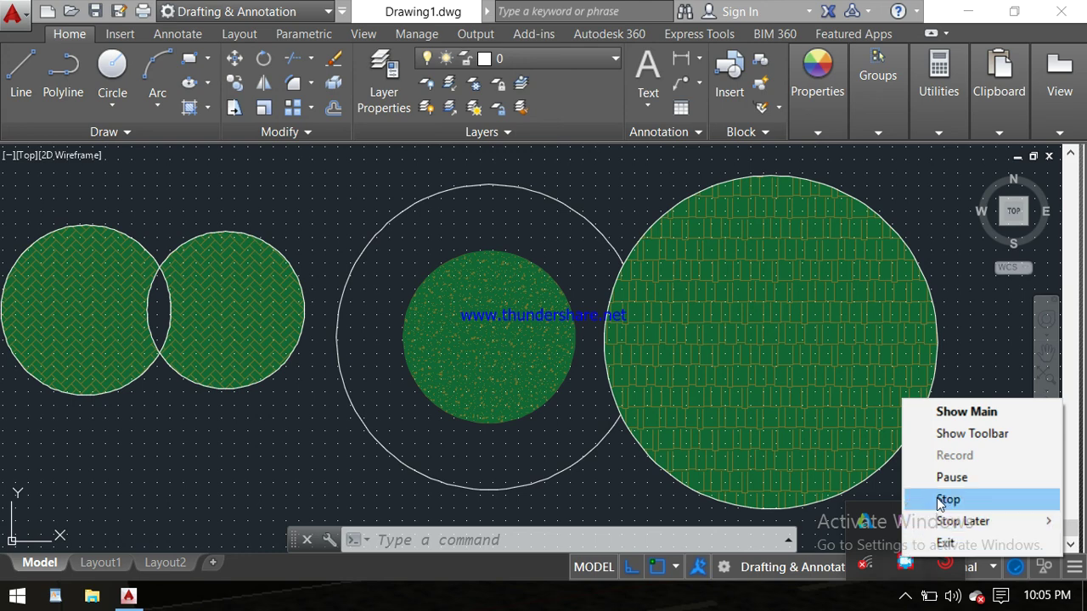